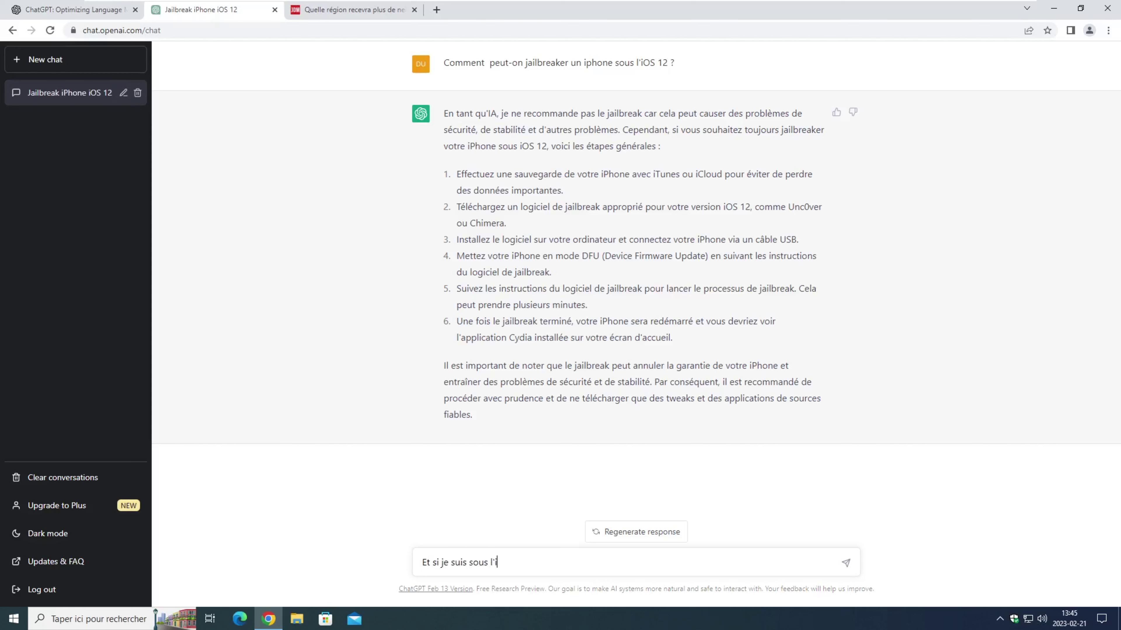
Send the follow-up question "Et si je suis sous l'iOS 4 ?" to the chatbot.
{"action": "key", "text": "Return"}
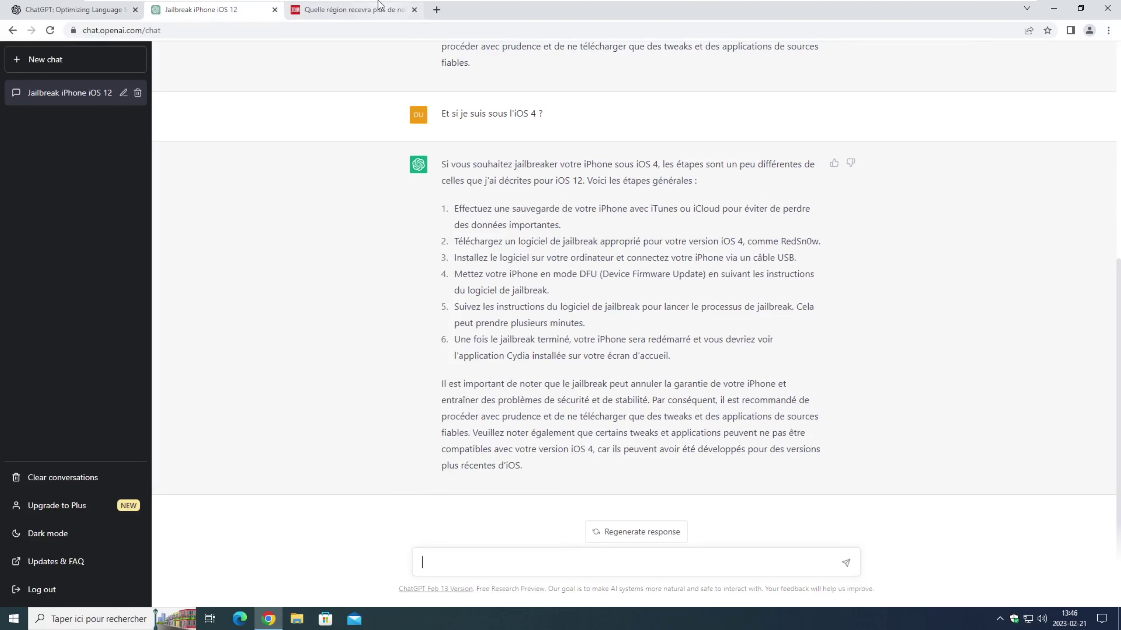
Copy the snowstorm paragraphs, starting at "La tempête de neige", from the open Journal de Montréal article "Quelle région recevra plus de neige jeudi?".
{"action": "left_click", "coordinate": [367, 13]}
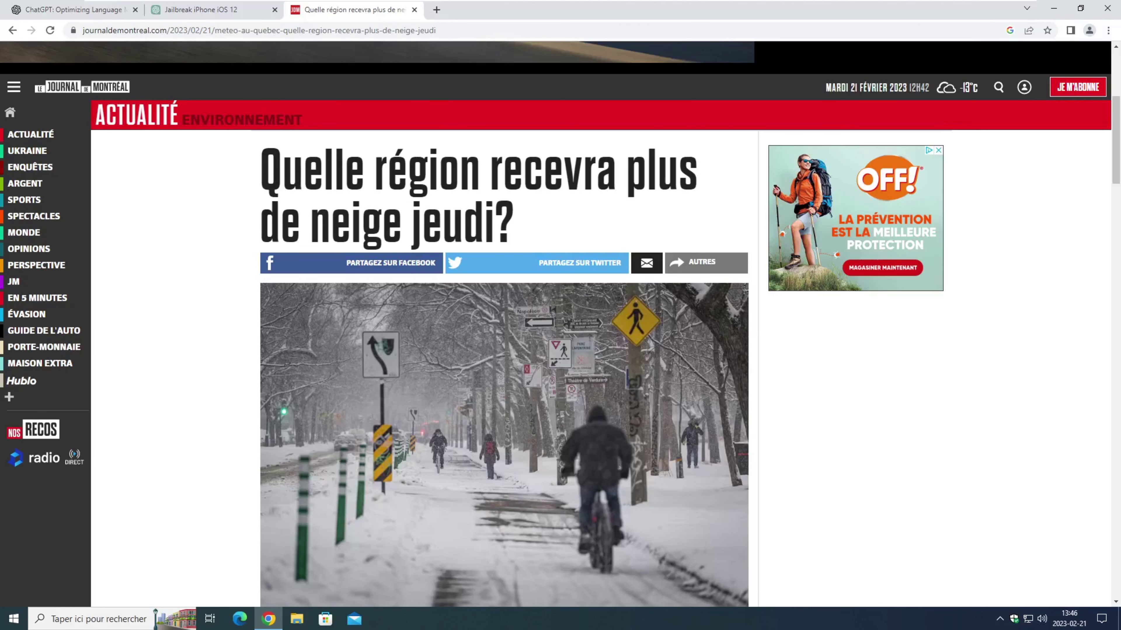
{"action": "scroll", "coordinate": [287, 235], "scroll_direction": "down", "scroll_amount": 5}
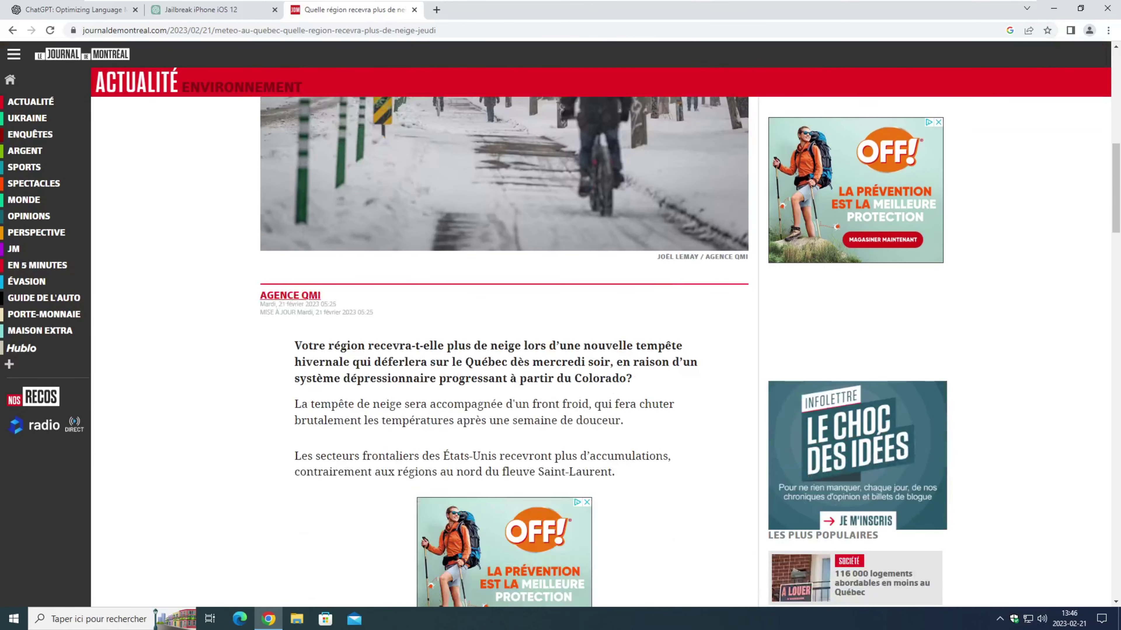
{"action": "scroll", "coordinate": [409, 316], "scroll_direction": "down", "scroll_amount": 1}
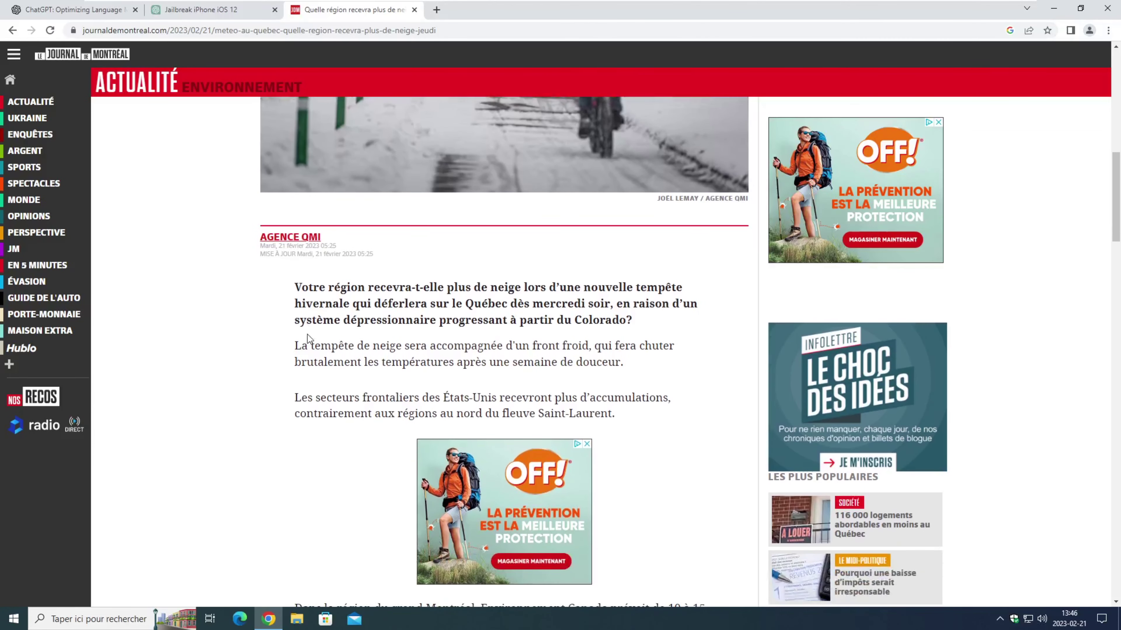
{"action": "left_click_drag", "start_coordinate": [295, 346], "coordinate": [457, 417]}
{"action": "scroll", "coordinate": [648, 383], "scroll_direction": "down", "scroll_amount": 1}
{"action": "scroll", "coordinate": [617, 363], "scroll_direction": "down", "scroll_amount": 4}
{"action": "right_click", "coordinate": [403, 388]}
{"action": "left_click", "coordinate": [422, 396]}
Back in the ChatGPT conversation, paste the article text after "Ceci est un texte :" and join its paragraphs by removing the line breaks.
{"action": "left_click", "coordinate": [198, 10]}
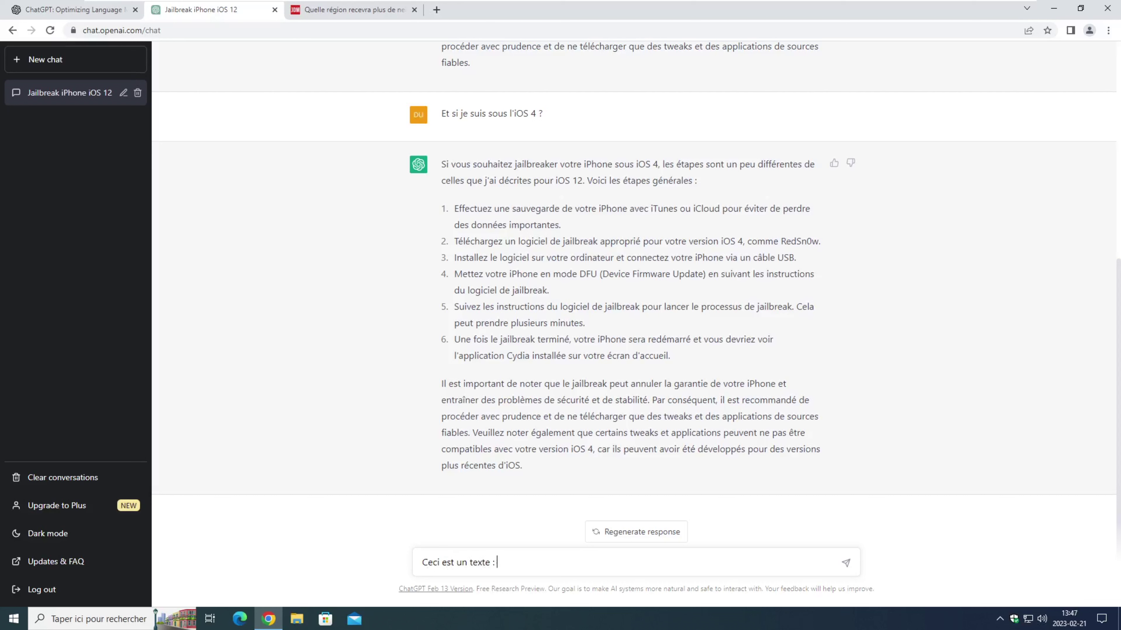
{"action": "key", "text": "ctrl+v"}
{"action": "scroll", "coordinate": [635, 508], "scroll_direction": "up", "scroll_amount": 2}
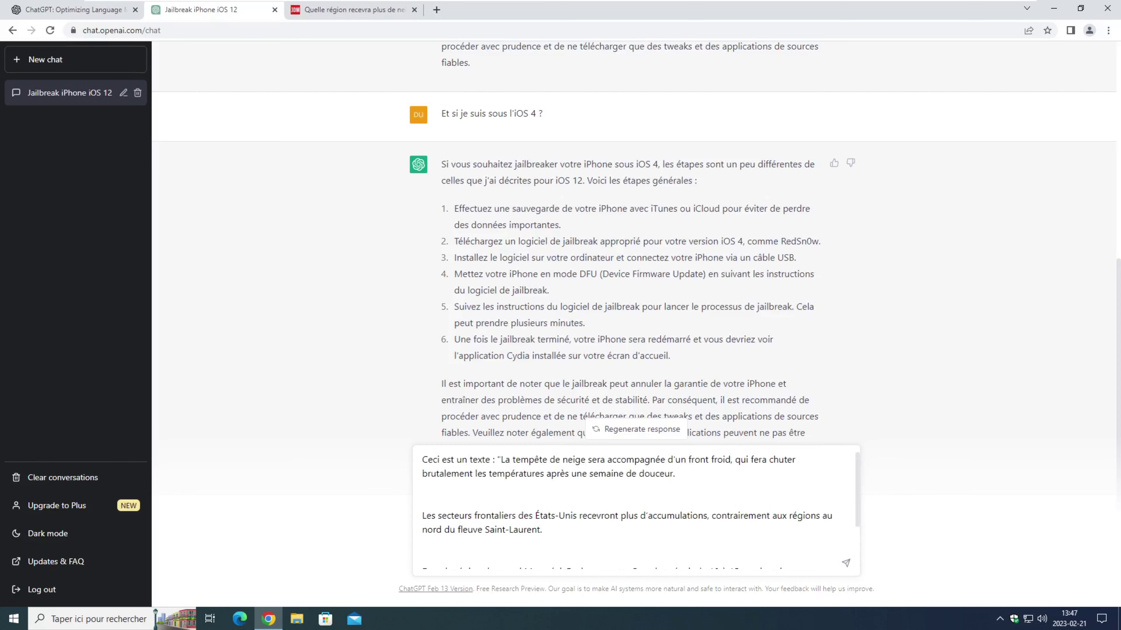
{"action": "key", "text": "BackSpace"}
{"action": "key", "text": "BackSpace"}
{"action": "key", "text": "BackSpace"}
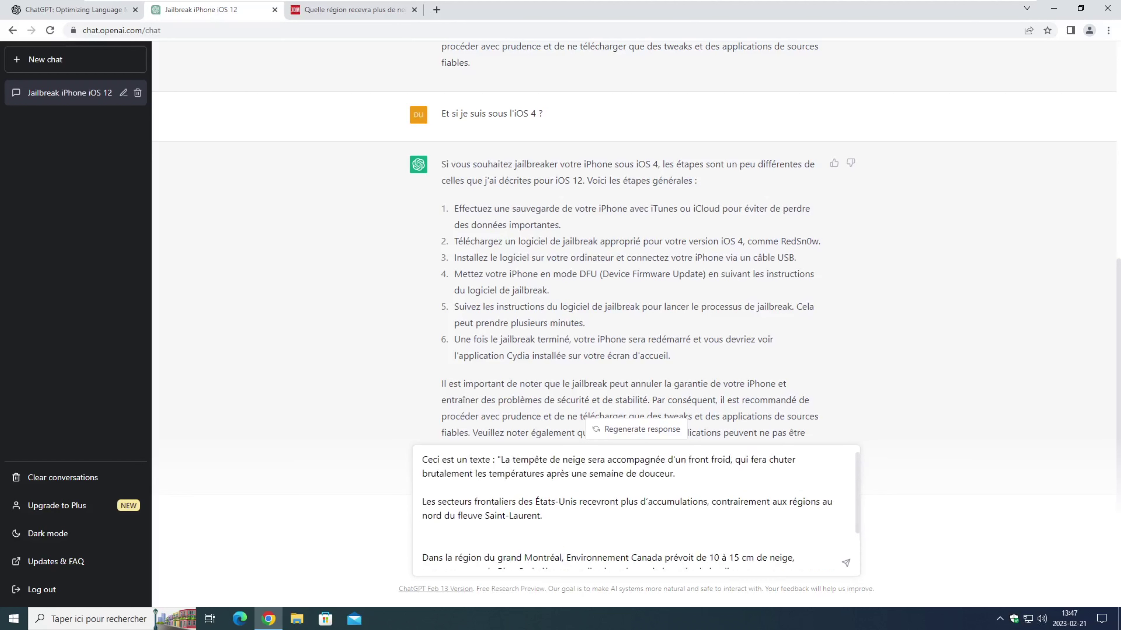
{"action": "key", "text": "BackSpace"}
{"action": "key", "text": "BackSpace"}
{"action": "key", "text": "BackSpace"}
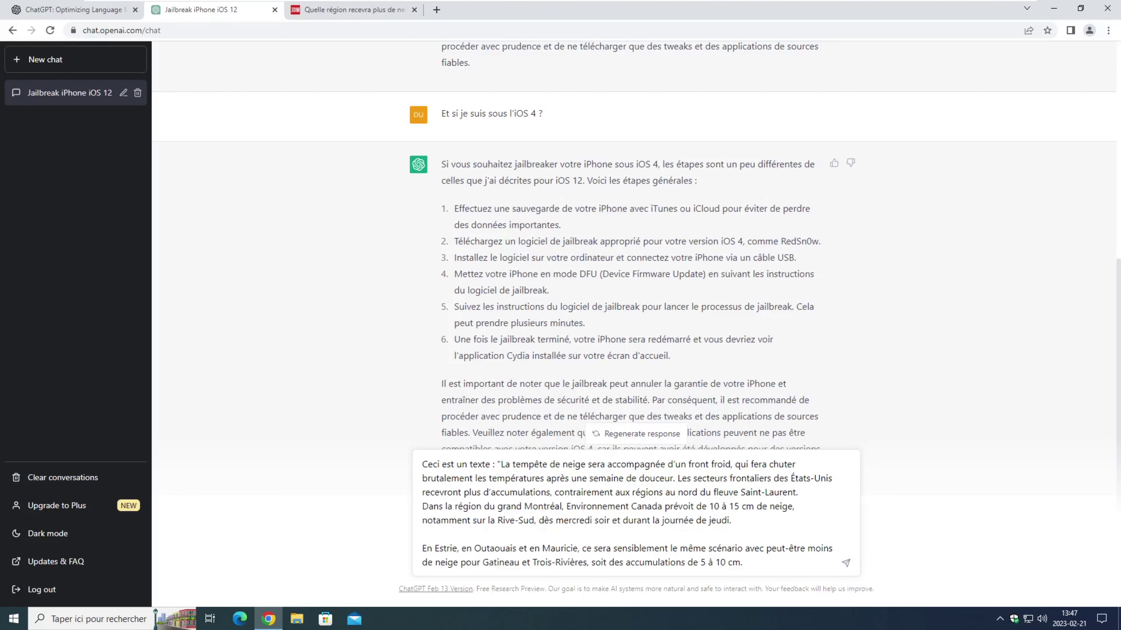
{"action": "key", "text": "BackSpace"}
{"action": "key", "text": "BackSpace"}
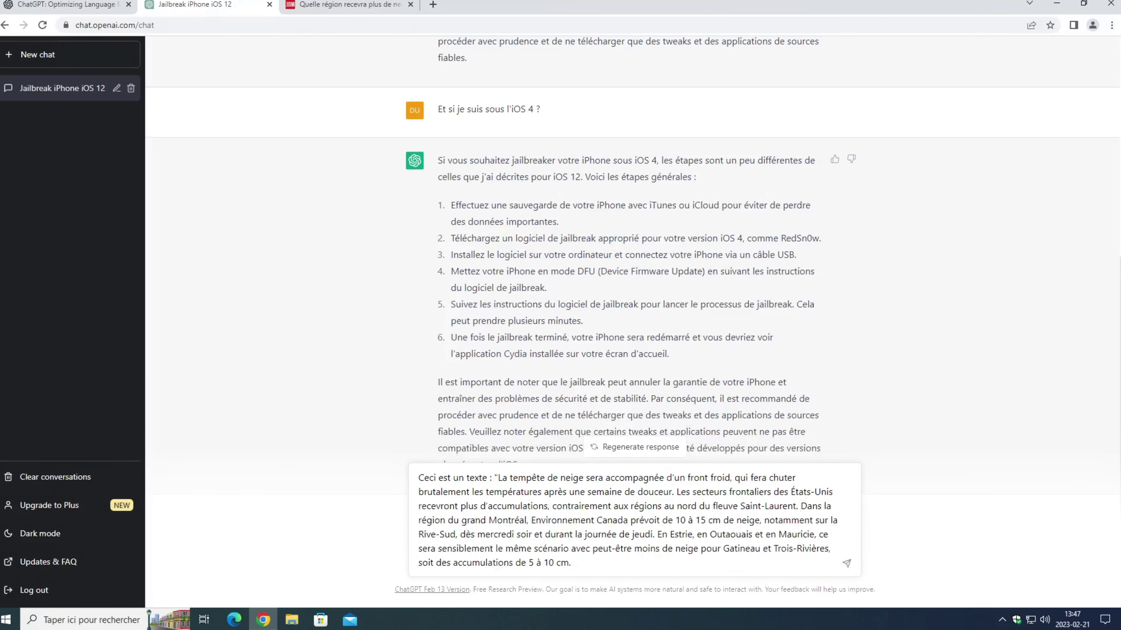
Close the quotation, send it with "Peux-tu le reformuler au complet et me le rendre plus dramatique ?", and regenerate the response.
{"action": "key", "text": "ctrl+End"}
{"action": "type", "text": "\""}
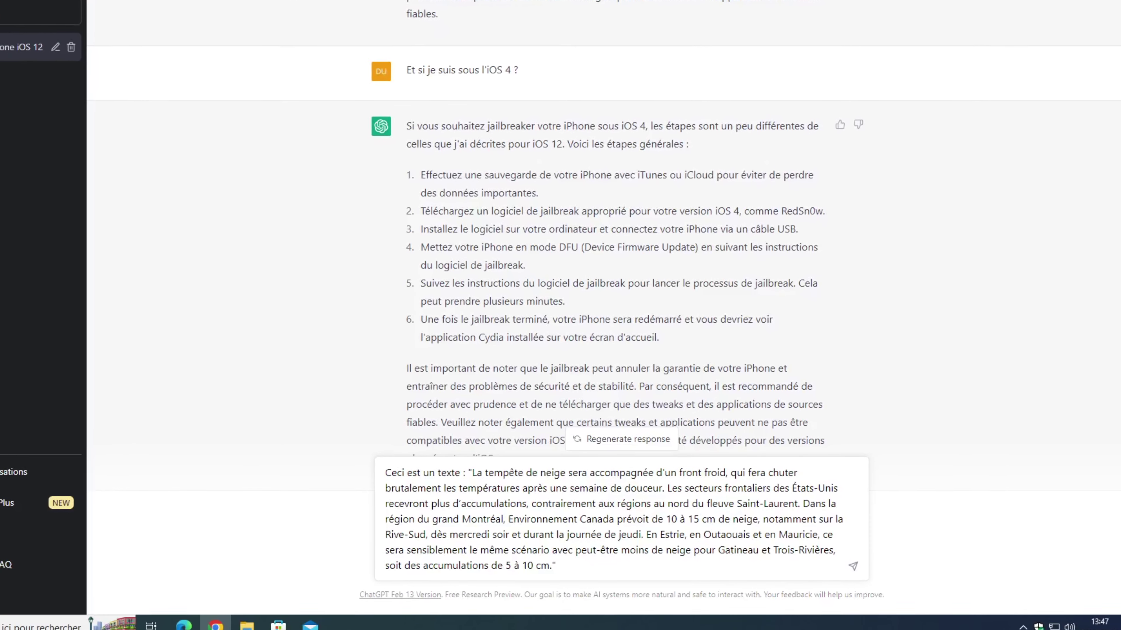
{"action": "type", "text": " Peux-tu le r"}
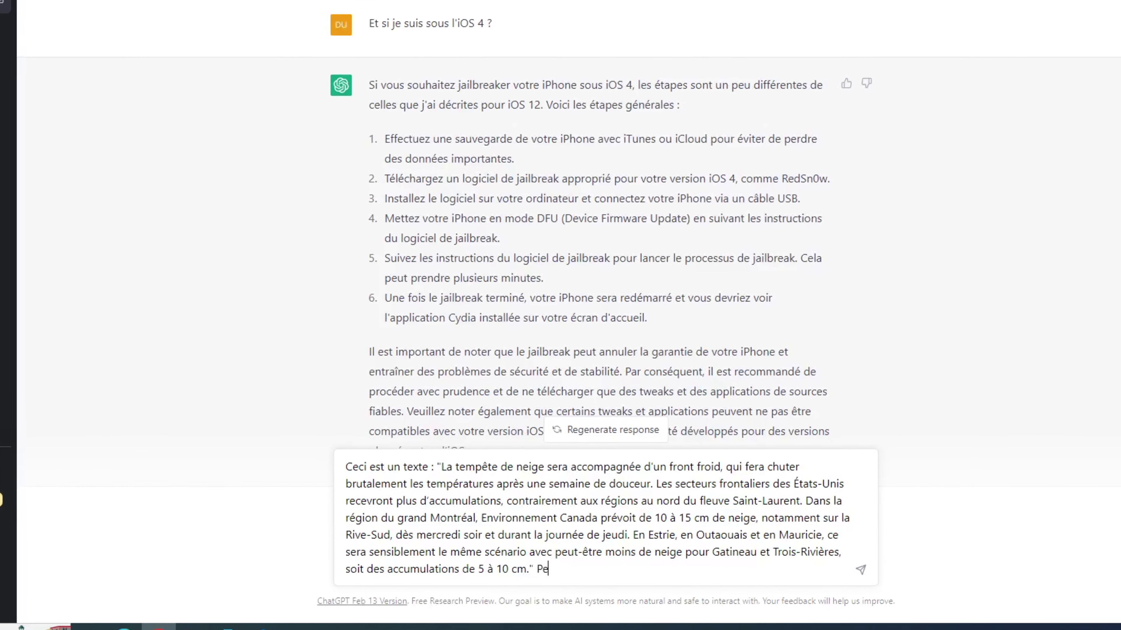
{"action": "type", "text": "eformuler a"}
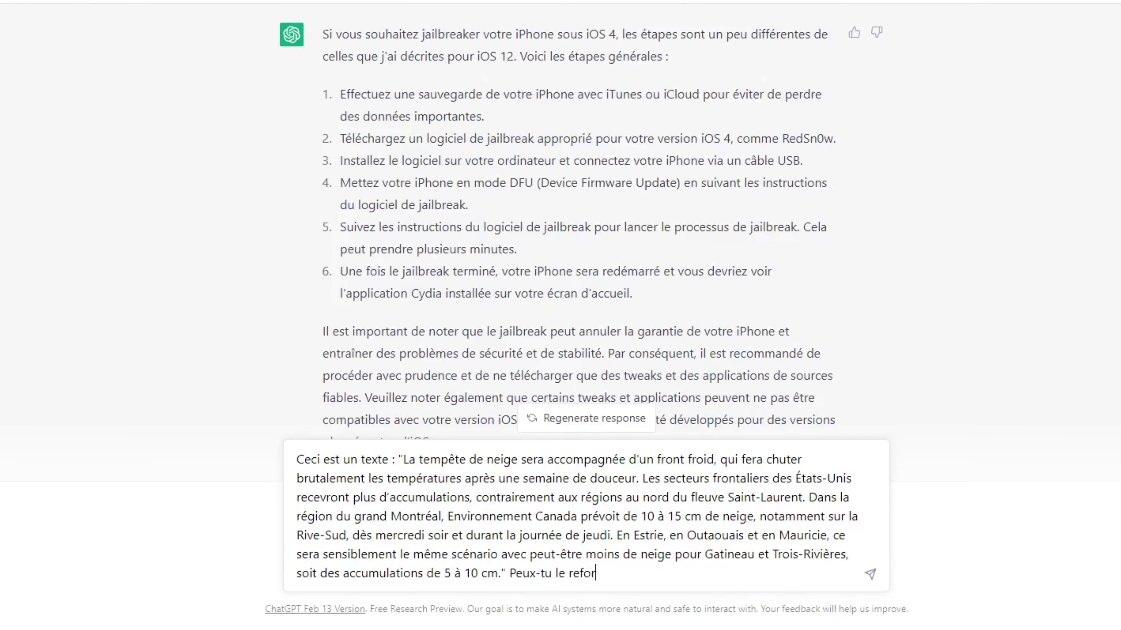
{"action": "type", "text": "u complet et me le rendre plus d"}
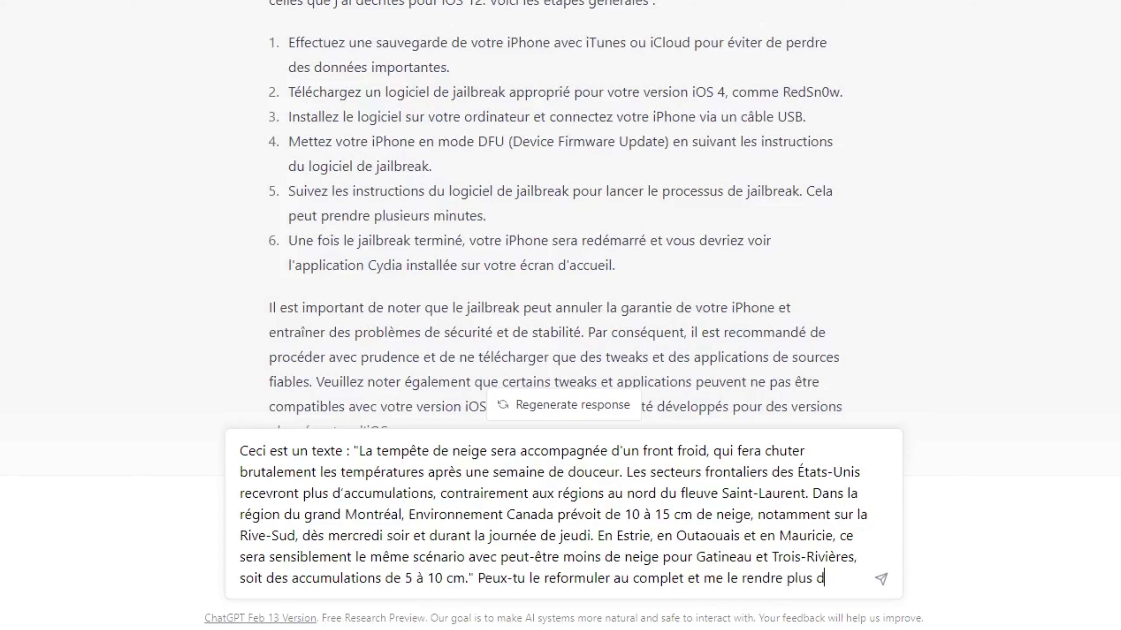
{"action": "type", "text": "ue ?"}
{"action": "key", "text": "Return"}
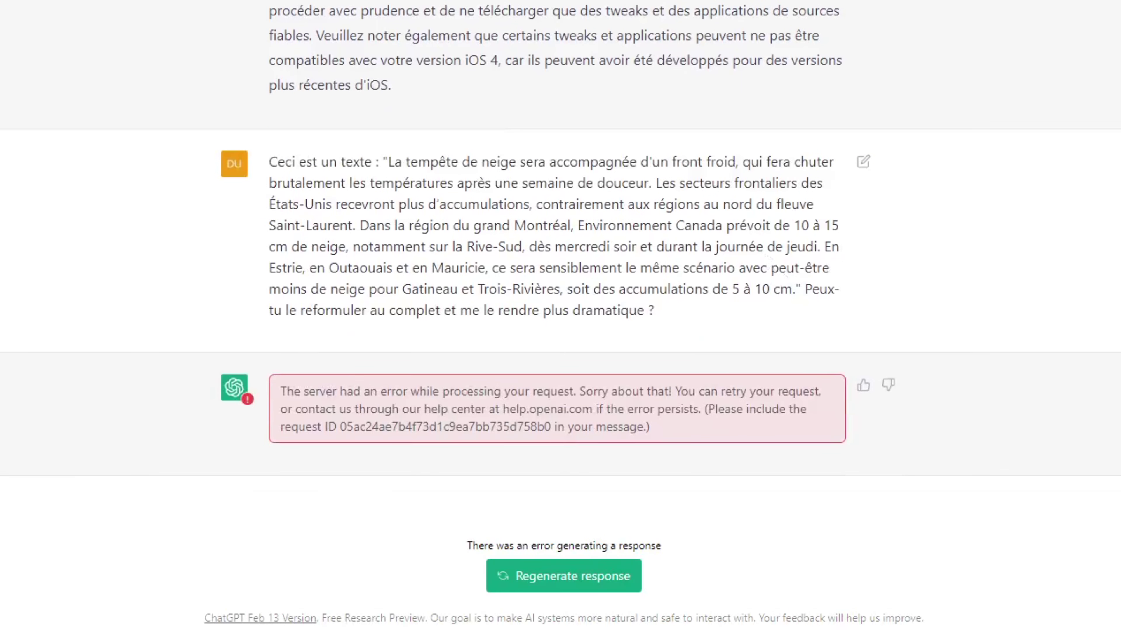
{"action": "left_click", "coordinate": [545, 577]}
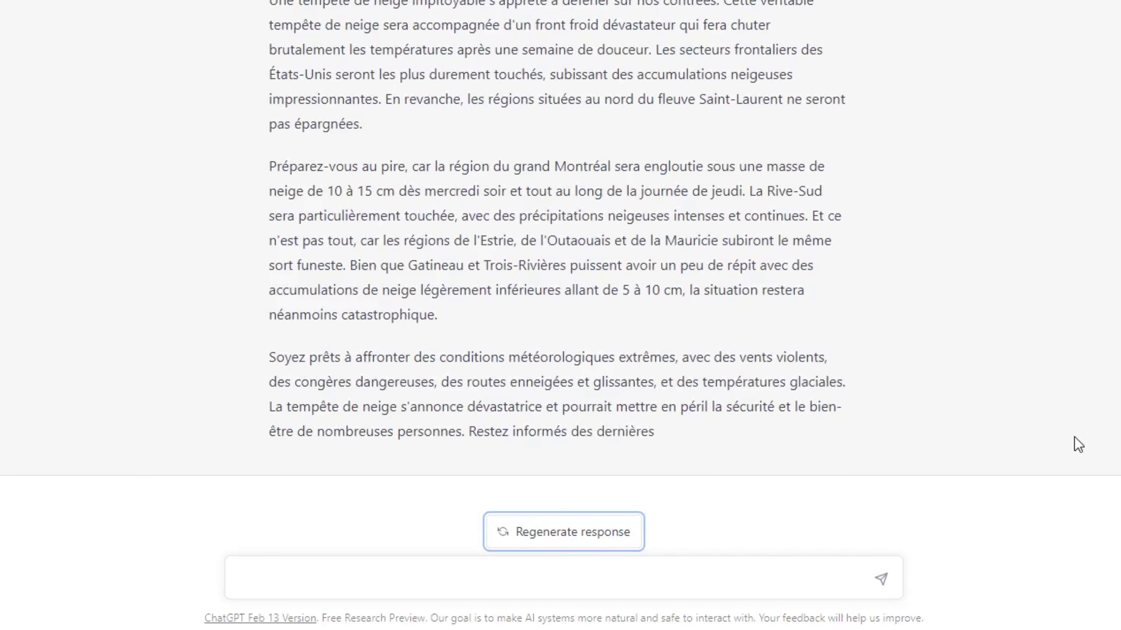
Send the prompt "Ok wow super ! Et maintenant es-tu capable de le faire juste en 40 mots ?".
{"action": "left_click", "coordinate": [240, 578]}
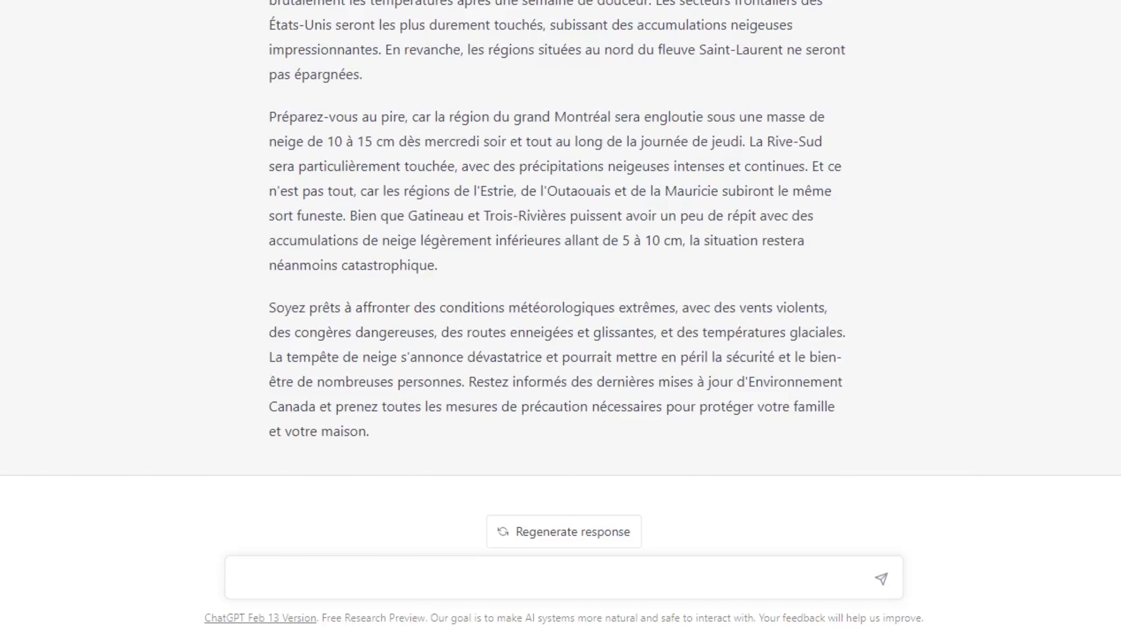
{"action": "type", "text": "Ok wow super !"}
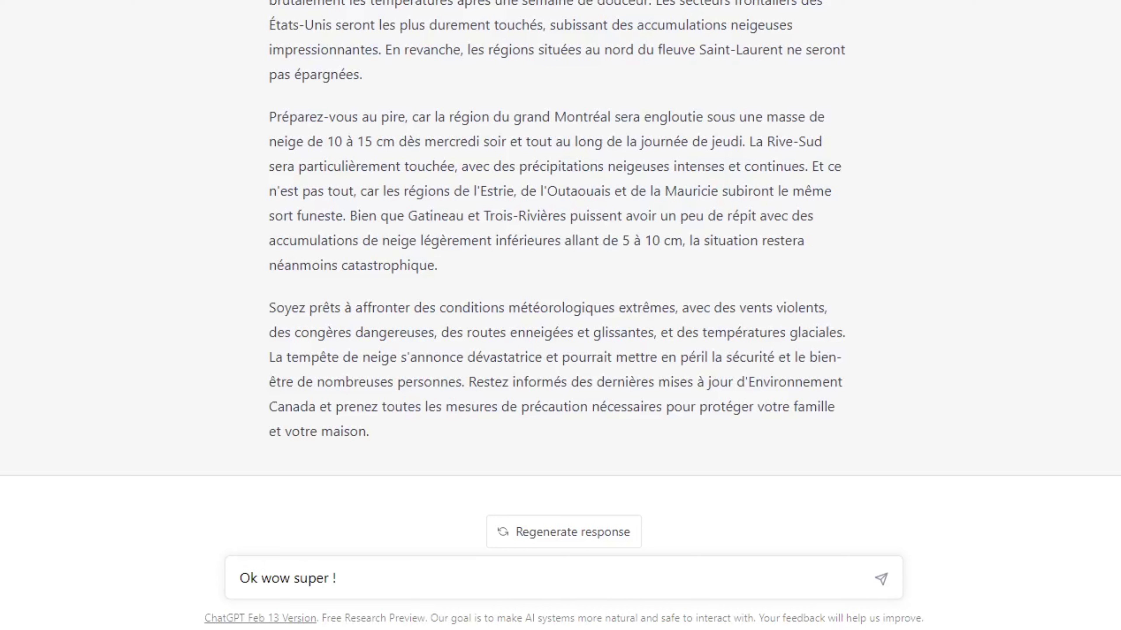
{"action": "type", "text": " Et maintenant es-tu c"}
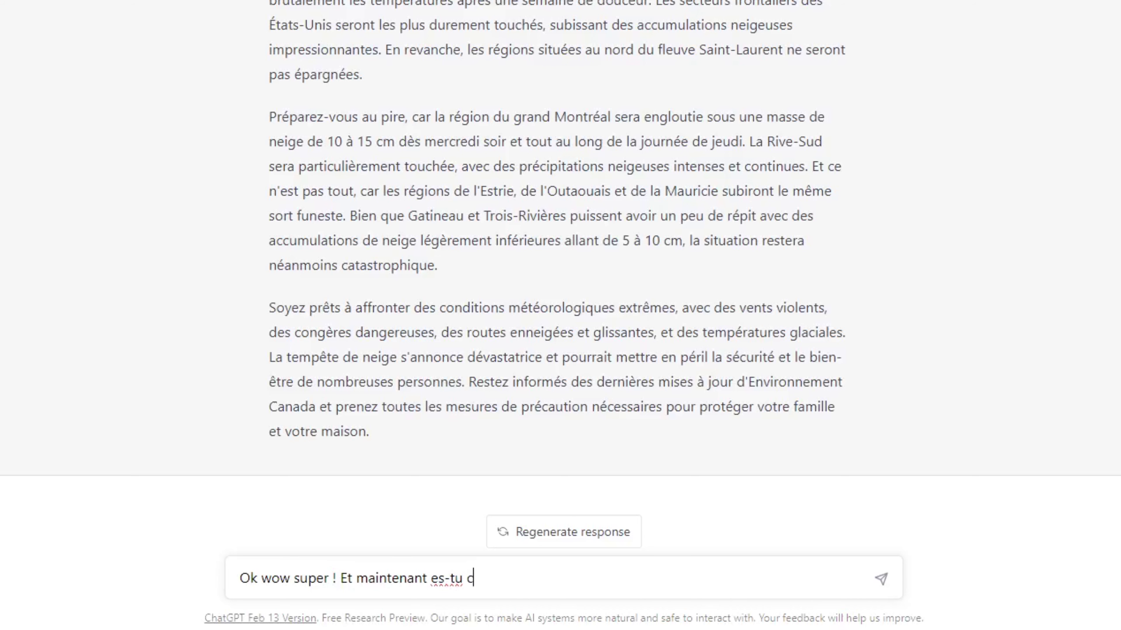
{"action": "type", "text": "apable de le faire ju"}
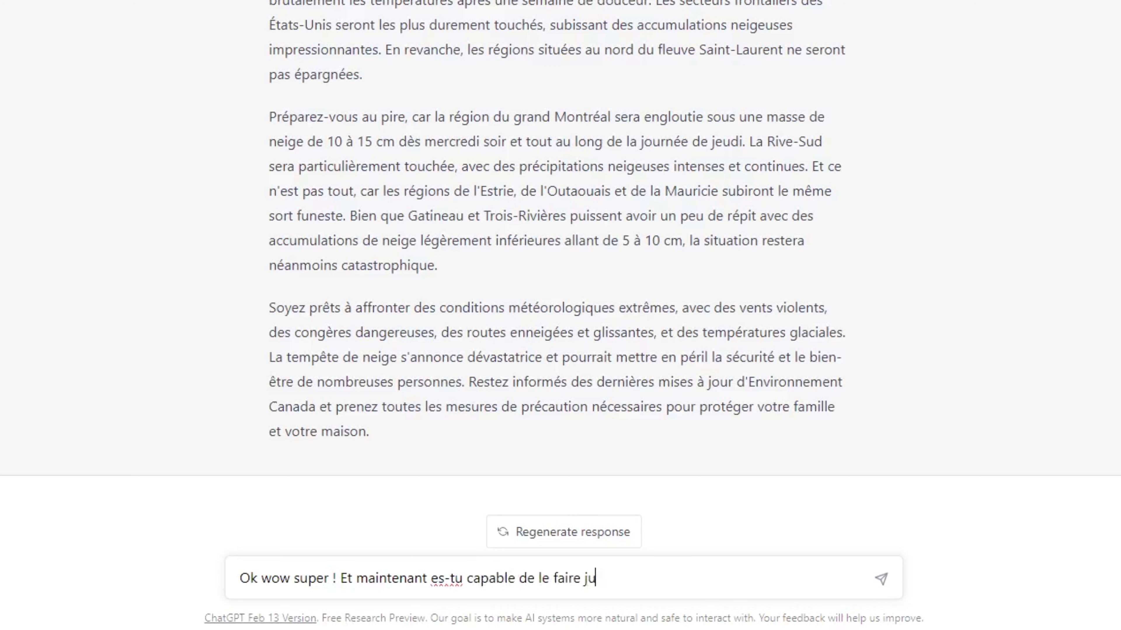
{"action": "type", "text": "ste en 40 mots ?"}
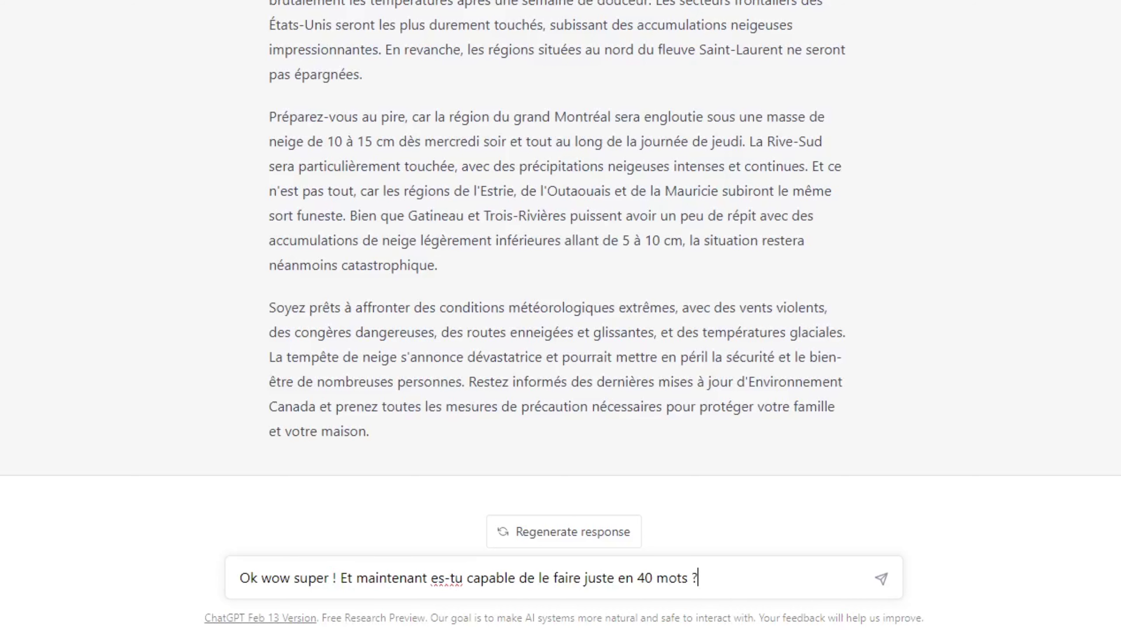
{"action": "key", "text": "Return"}
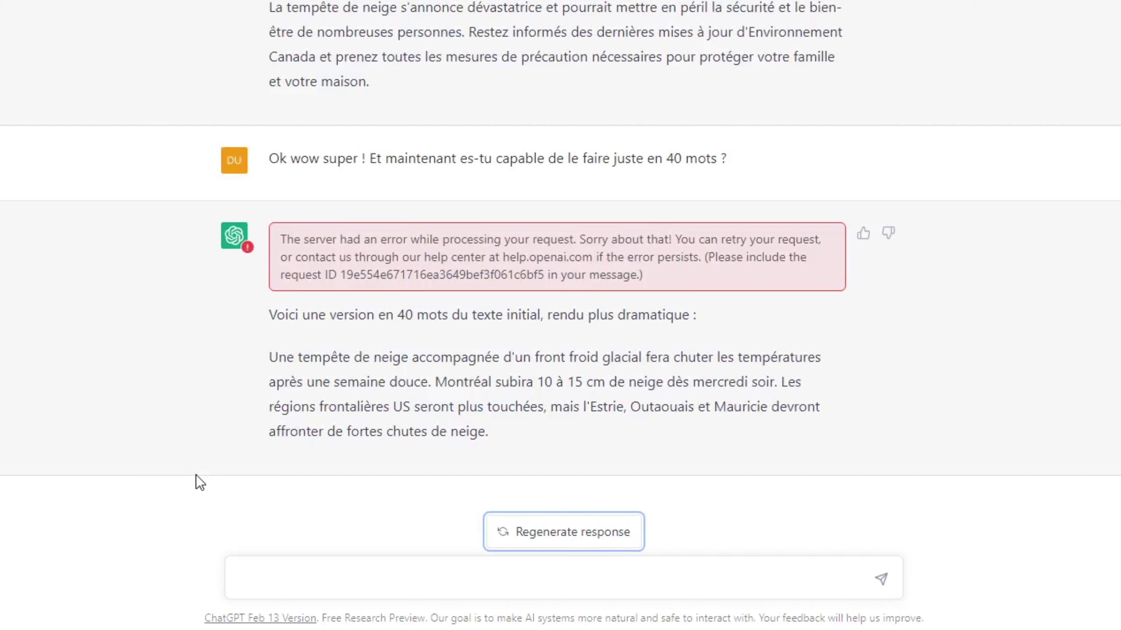
Request an English version by sending "Répète moi ça mais en anglais !".
{"action": "left_click", "coordinate": [247, 576]}
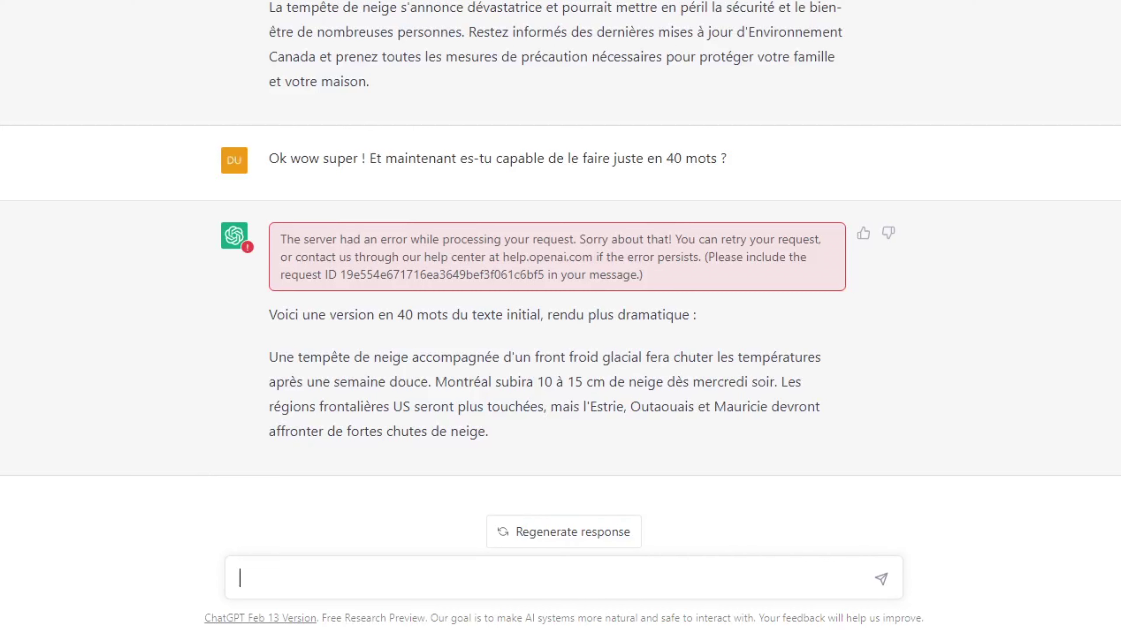
{"action": "type", "text": "Répète moi ça mais en anglais !"}
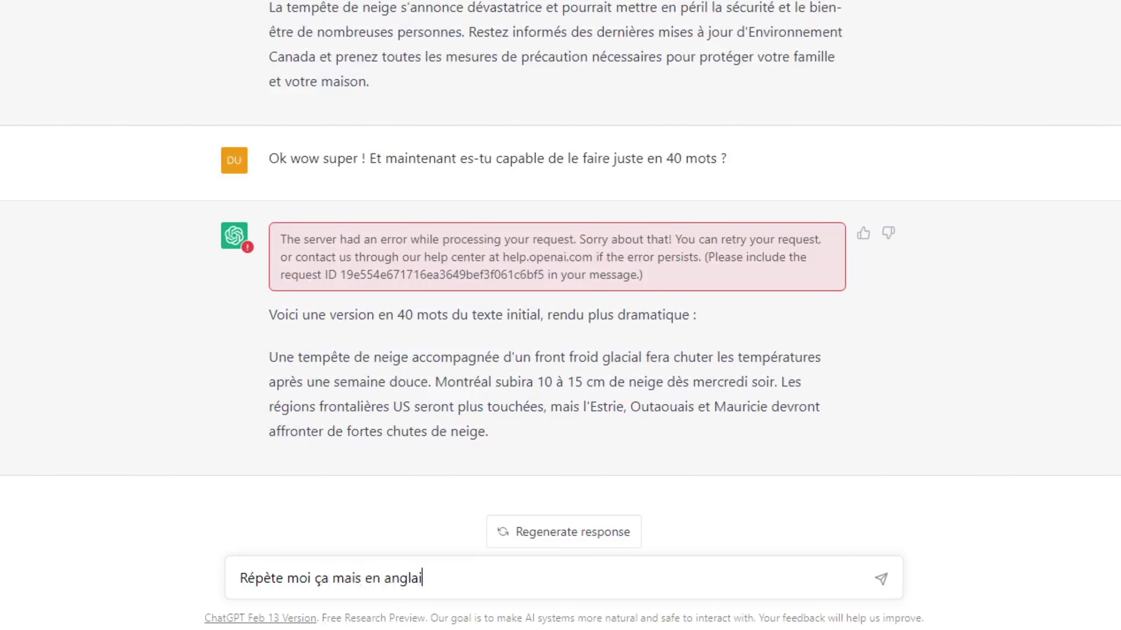
{"action": "key", "text": "Return"}
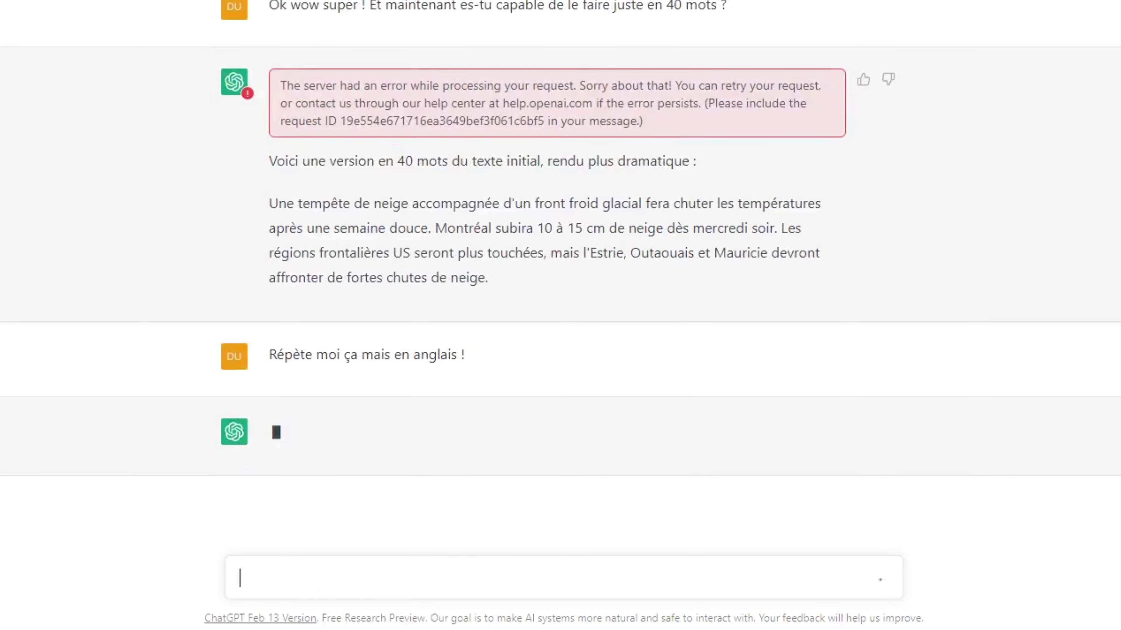
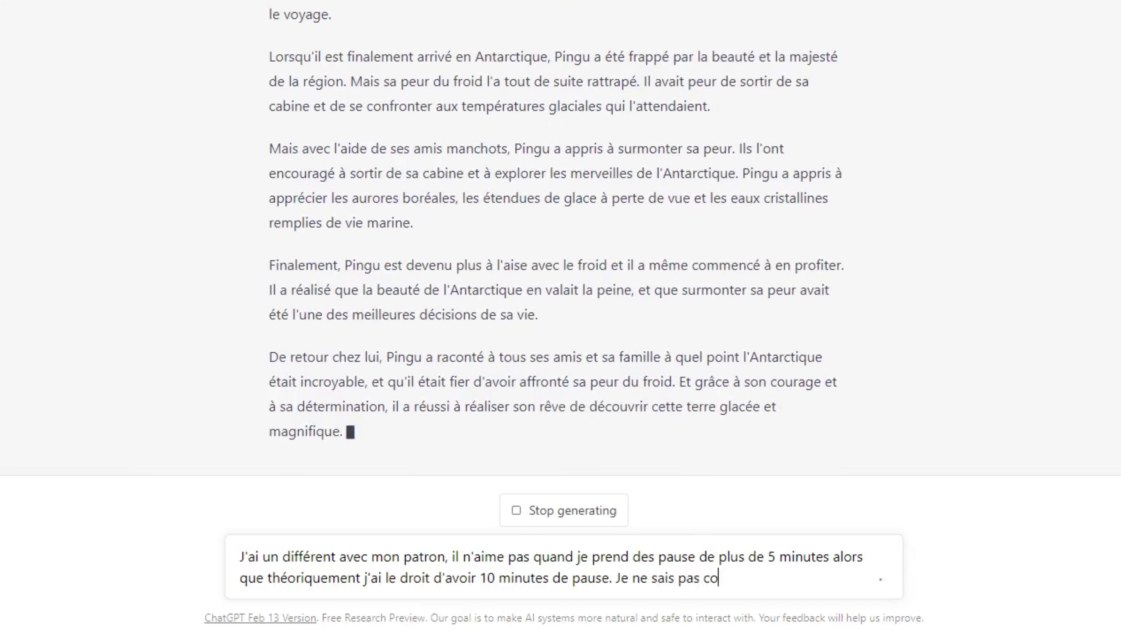
Extend the prompt: "comment lui dire cela sans avoir peur de perdre mon travail. SVP écrit moi un texte qui annonce à mon patron" plus the boss's name.
{"action": "type", "text": "e ce"}
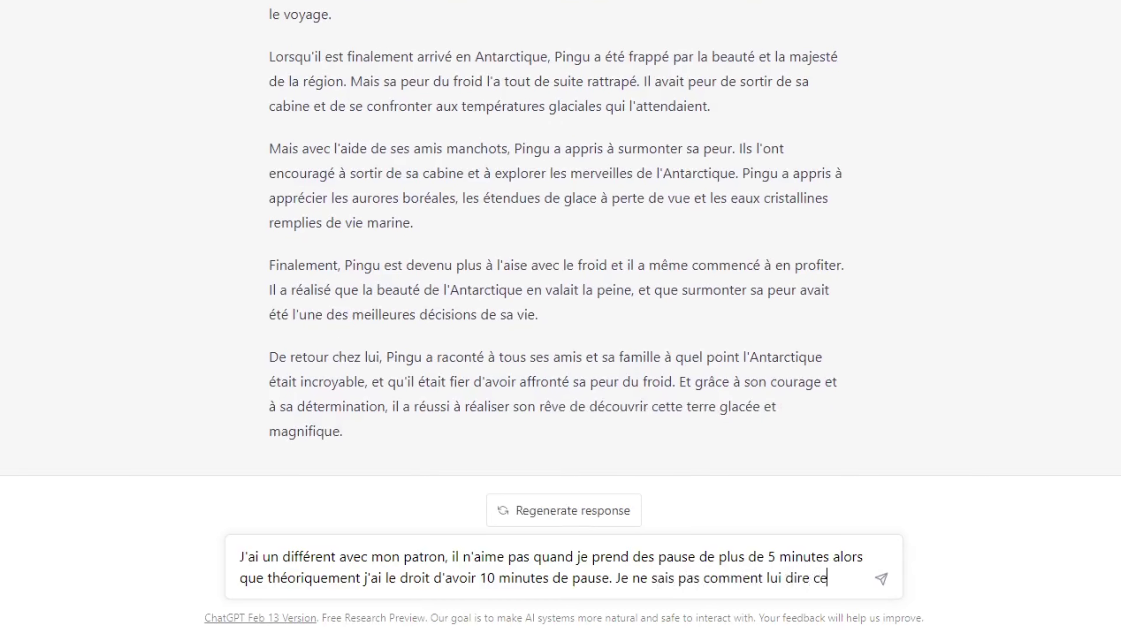
{"action": "type", "text": "la sans avoir peur de "}
{"action": "type", "text": "perdre "}
{"action": "type", "text": "mon "}
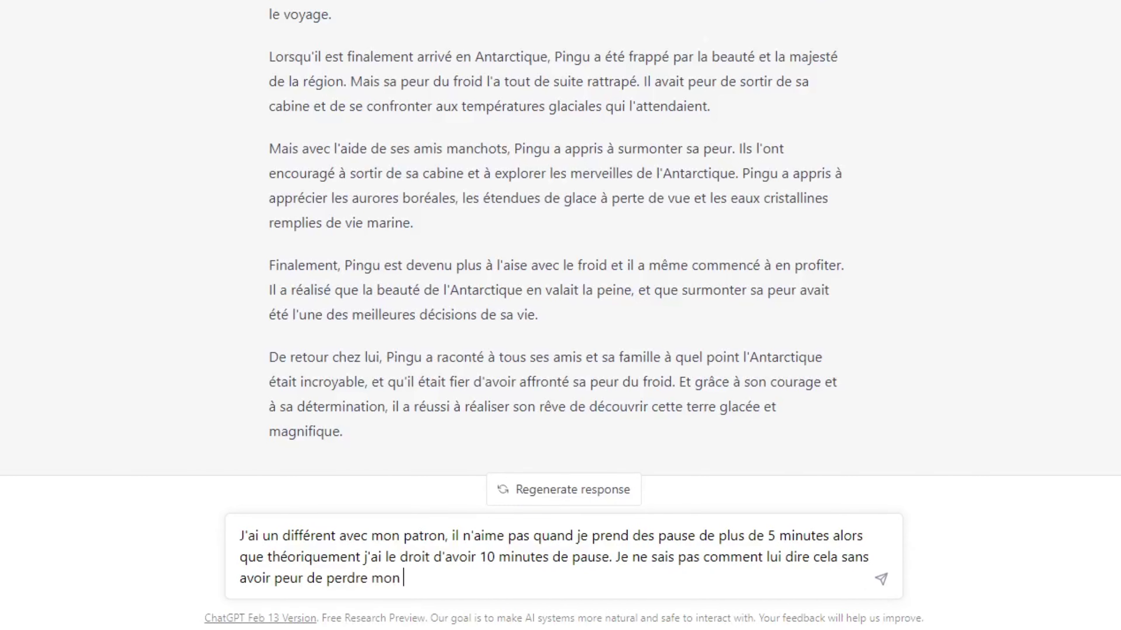
{"action": "type", "text": "travail. SVP écrit moi un ter"}
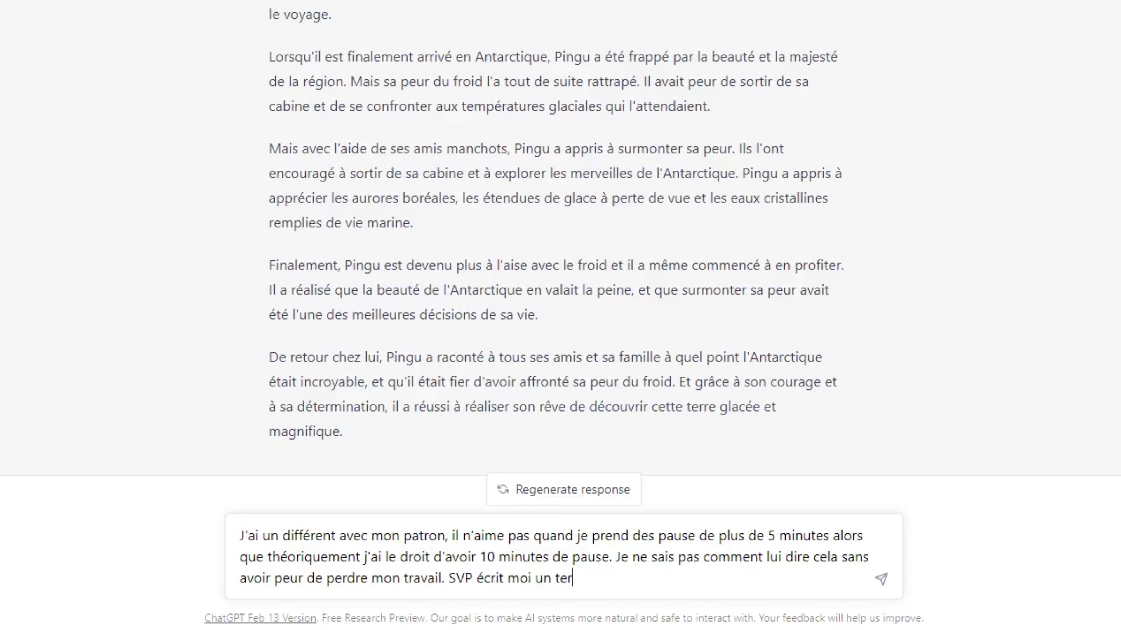
{"action": "key", "text": "BackSpace"}
{"action": "type", "text": "xte qui annonce à mon "}
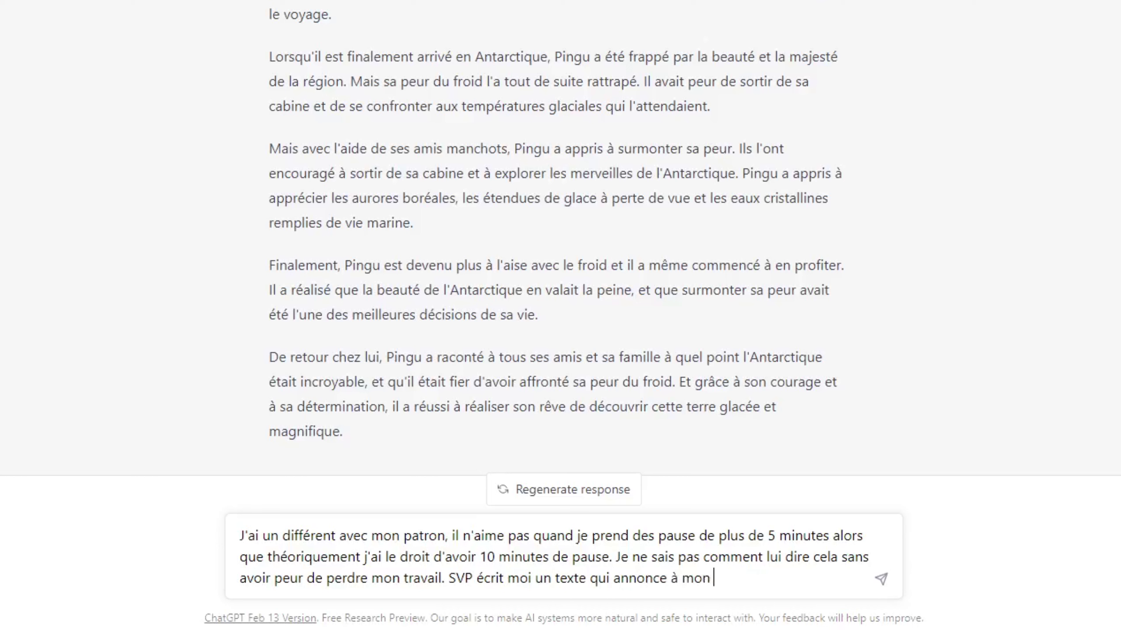
{"action": "type", "text": "patron Éric"}
Replace the prompt's ending after "un texte" with "sur comment je devrais l'annoncer à mon patron" and the boss's name, and send it.
{"action": "key", "text": "shift+Left"}
{"action": "key", "text": "shift+Left"}
{"action": "key", "text": "shift+Left"}
{"action": "key", "text": "shift+Left"}
{"action": "key", "text": "shift+Left"}
{"action": "key", "text": "shift+Left"}
{"action": "key", "text": "shift+Left"}
{"action": "key", "text": "shift+Left"}
{"action": "key", "text": "shift+Left"}
{"action": "key", "text": "shift+Left"}
{"action": "key", "text": "shift+Left"}
{"action": "key", "text": "shift+Left"}
{"action": "key", "text": "shift+Left"}
{"action": "key", "text": "shift+Left"}
{"action": "key", "text": "shift+Left"}
{"action": "key", "text": "shift+Left"}
{"action": "key", "text": "shift+Left"}
{"action": "key", "text": "shift+Left"}
{"action": "key", "text": "shift+Left"}
{"action": "key", "text": "shift+Left"}
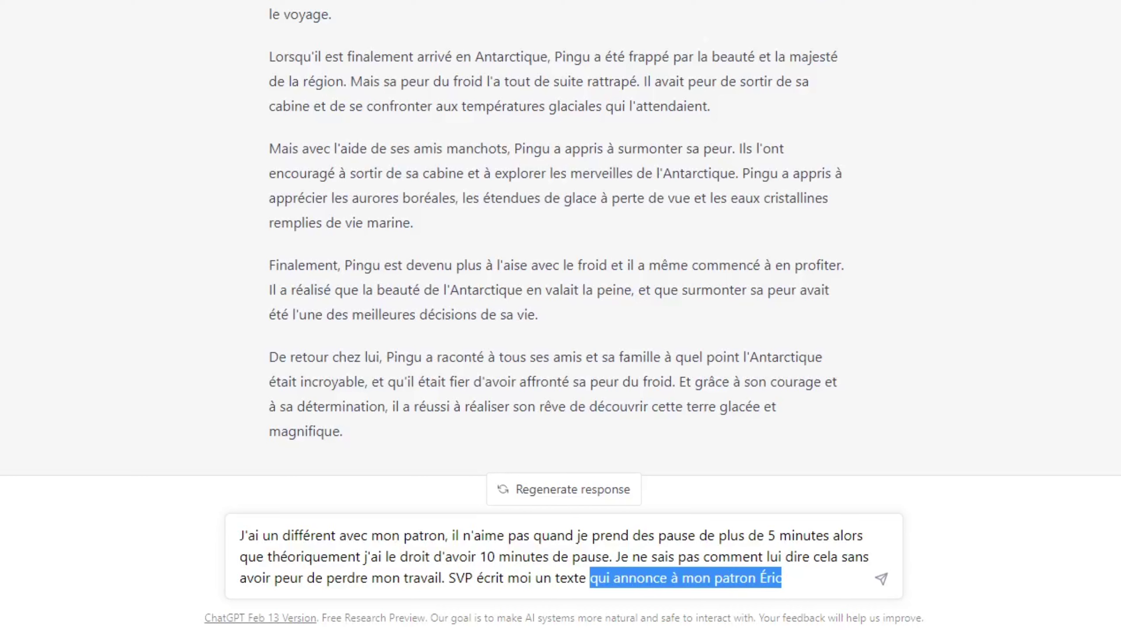
{"action": "key", "text": "BackSpace"}
{"action": "type", "text": "su"}
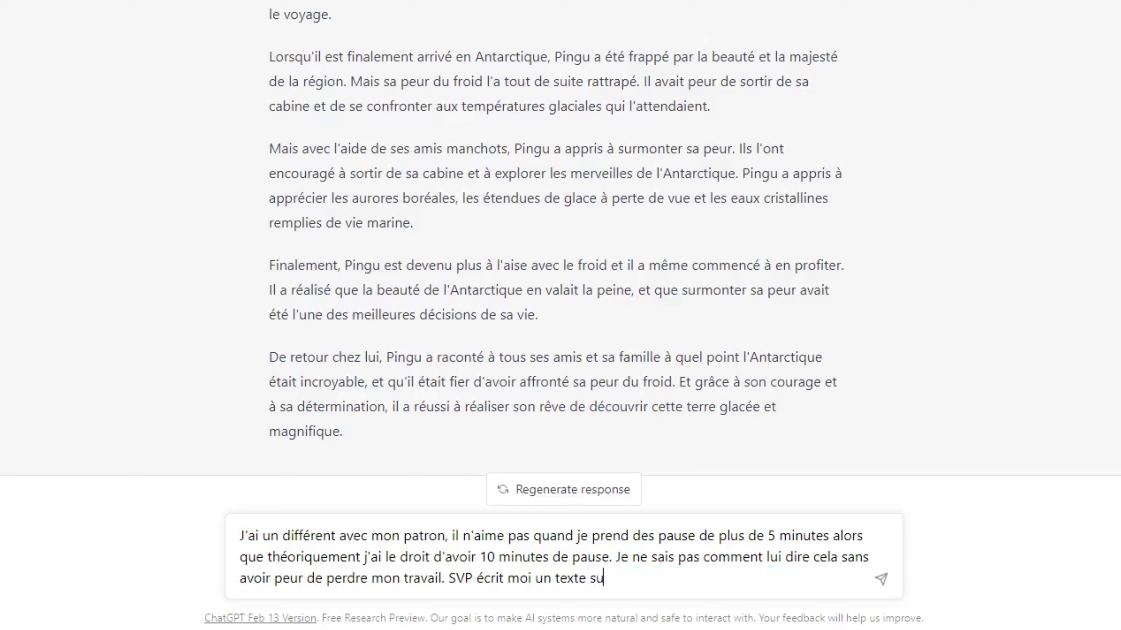
{"action": "type", "text": "r comment je devrais "}
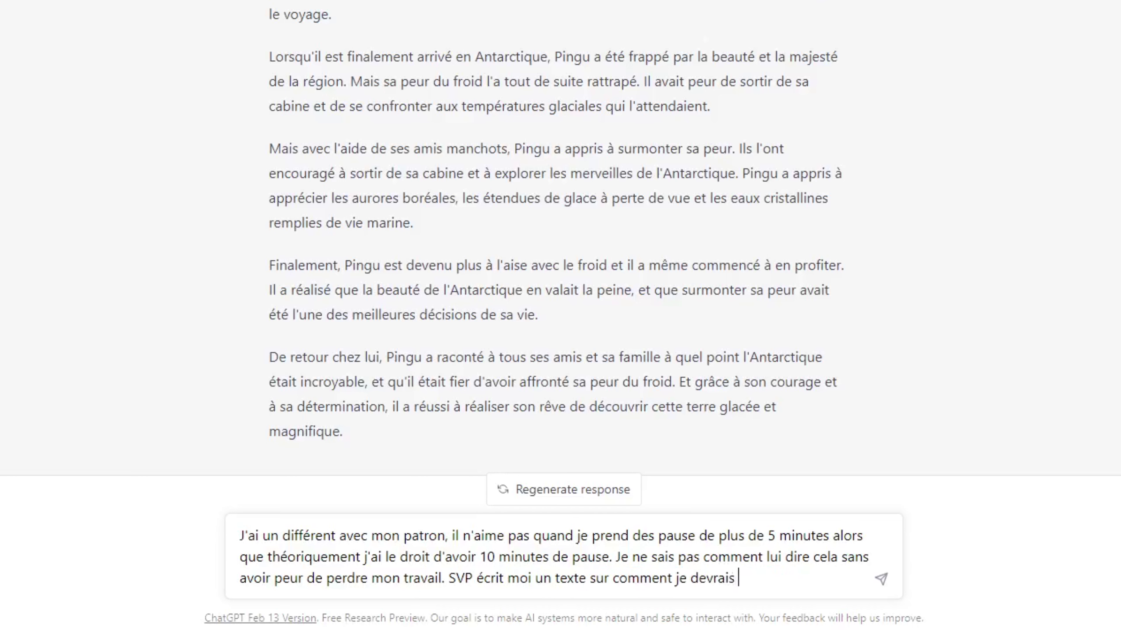
{"action": "type", "text": "l'annoncer à mon patron Écri"}
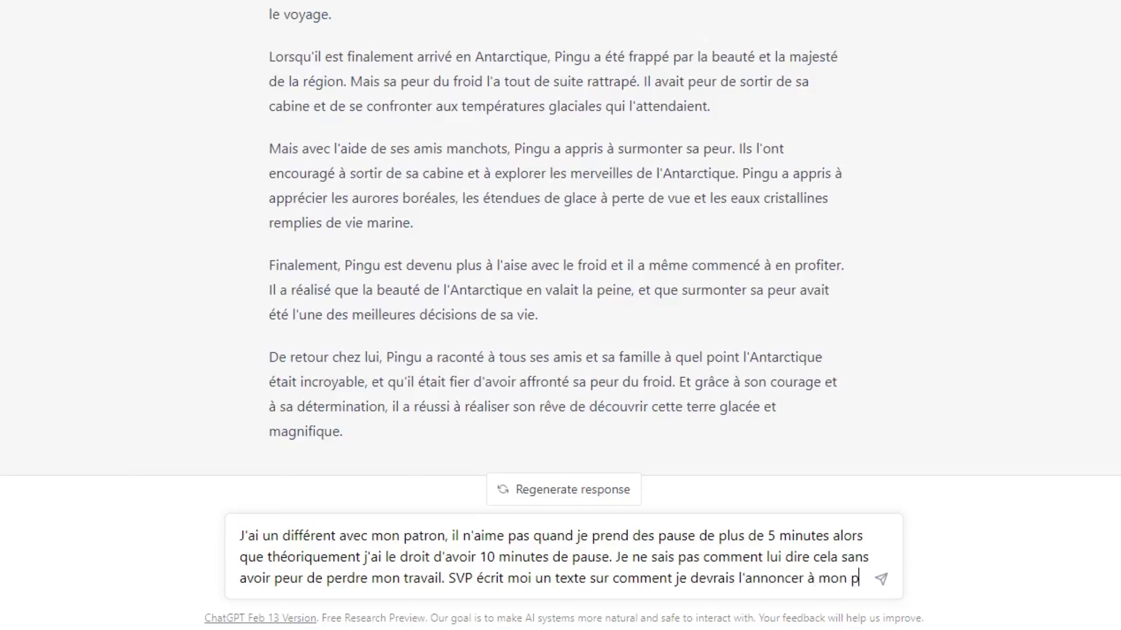
{"action": "type", "text": "ric."}
{"action": "key", "text": "Return"}
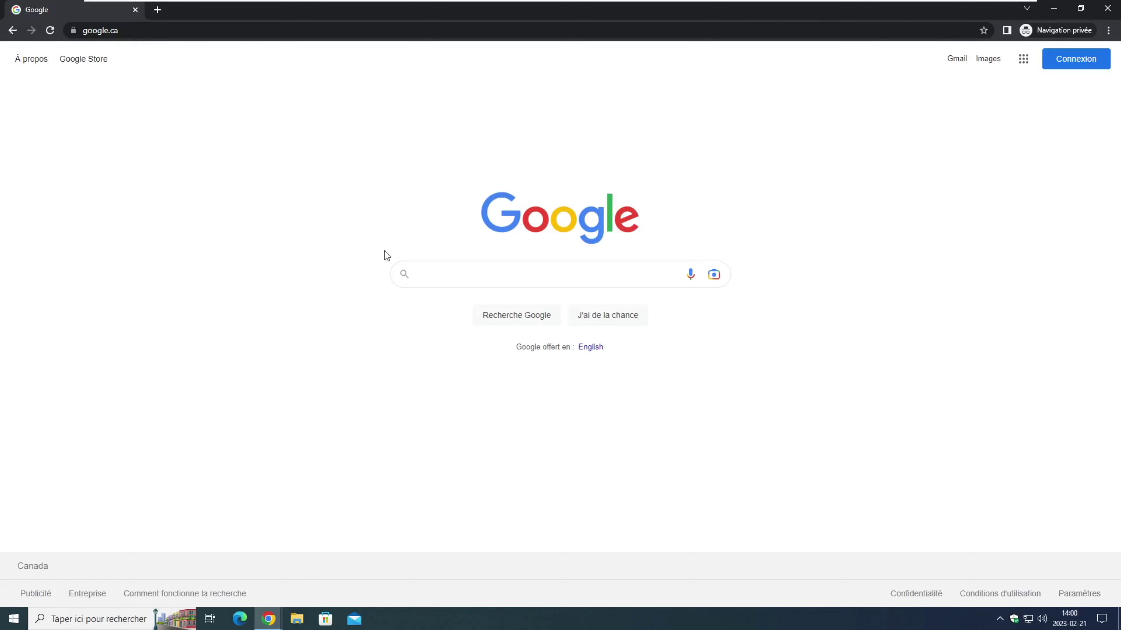
Search Google for "midjourney" and open the official Midjourney website from the results.
{"action": "left_click", "coordinate": [459, 275]}
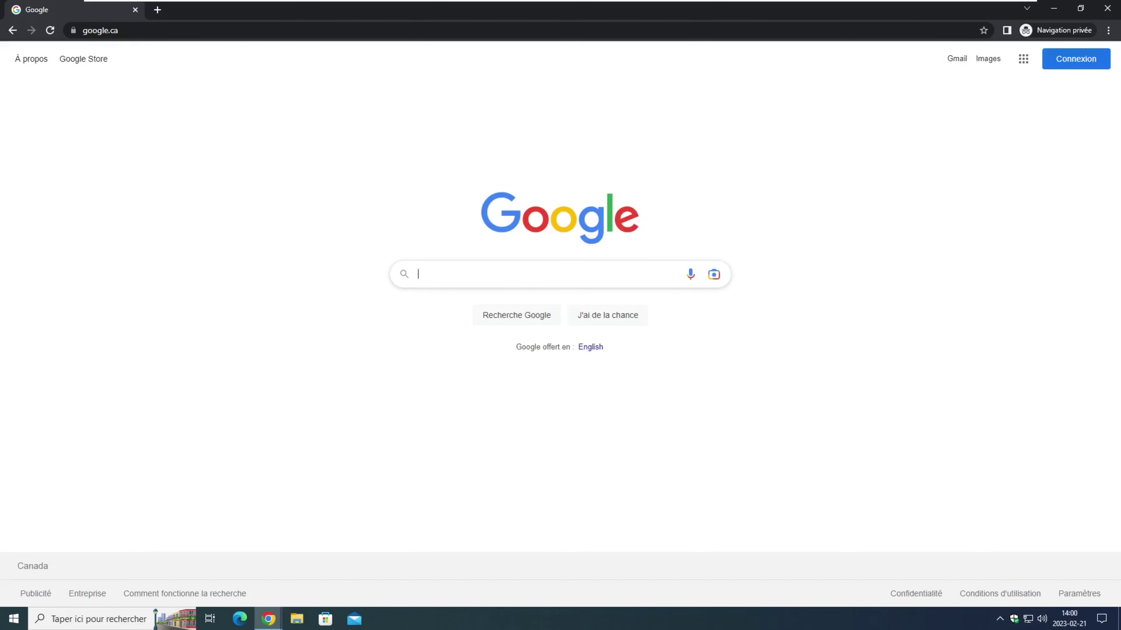
{"action": "type", "text": "midjourney"}
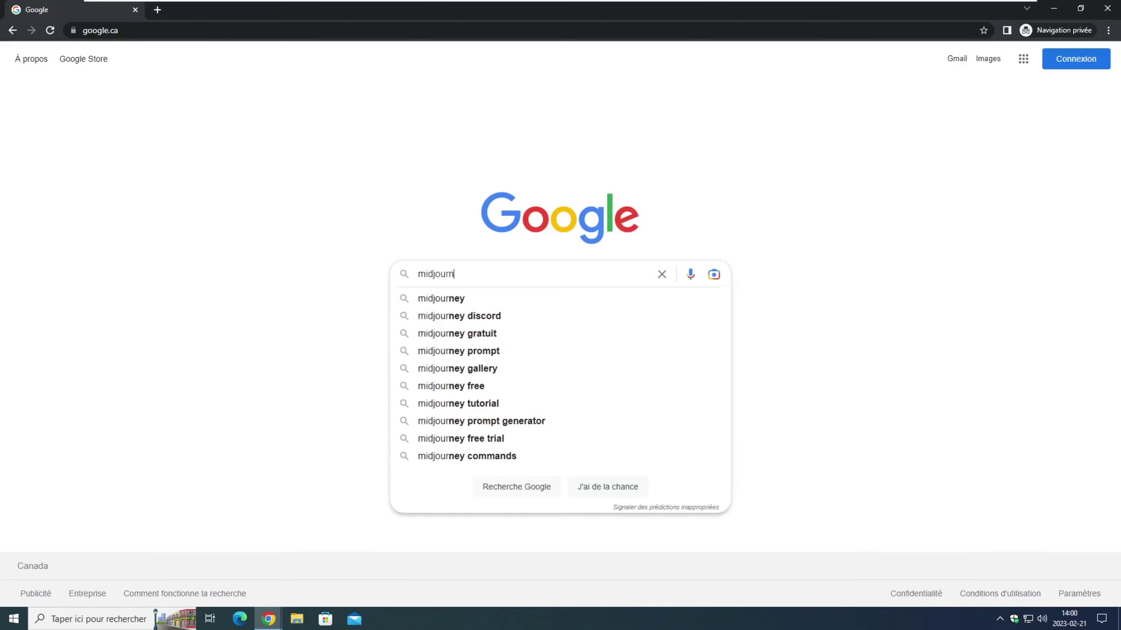
{"action": "key", "text": "Return"}
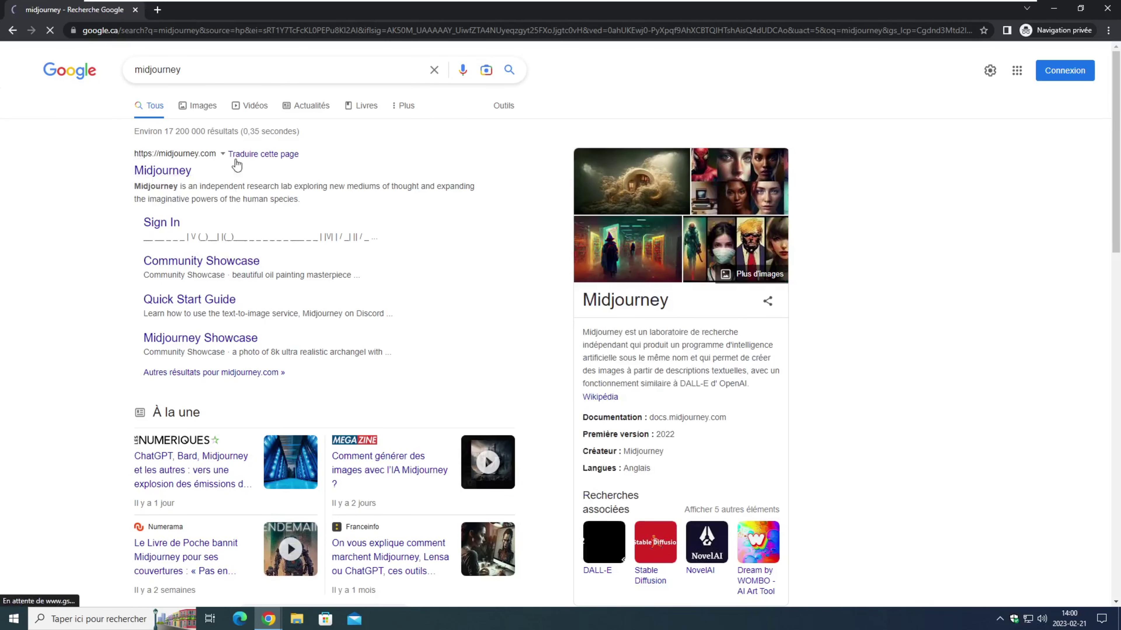
{"action": "left_click", "coordinate": [169, 177]}
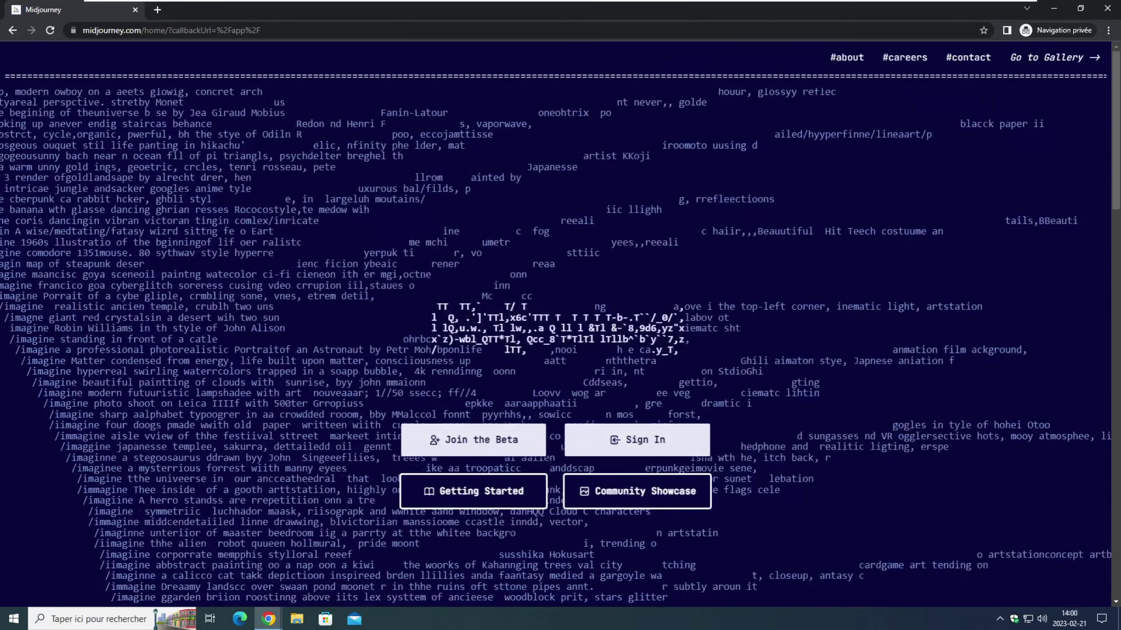
Join the Midjourney beta, continue to Discord and open the new-account registration form.
{"action": "left_click", "coordinate": [473, 439]}
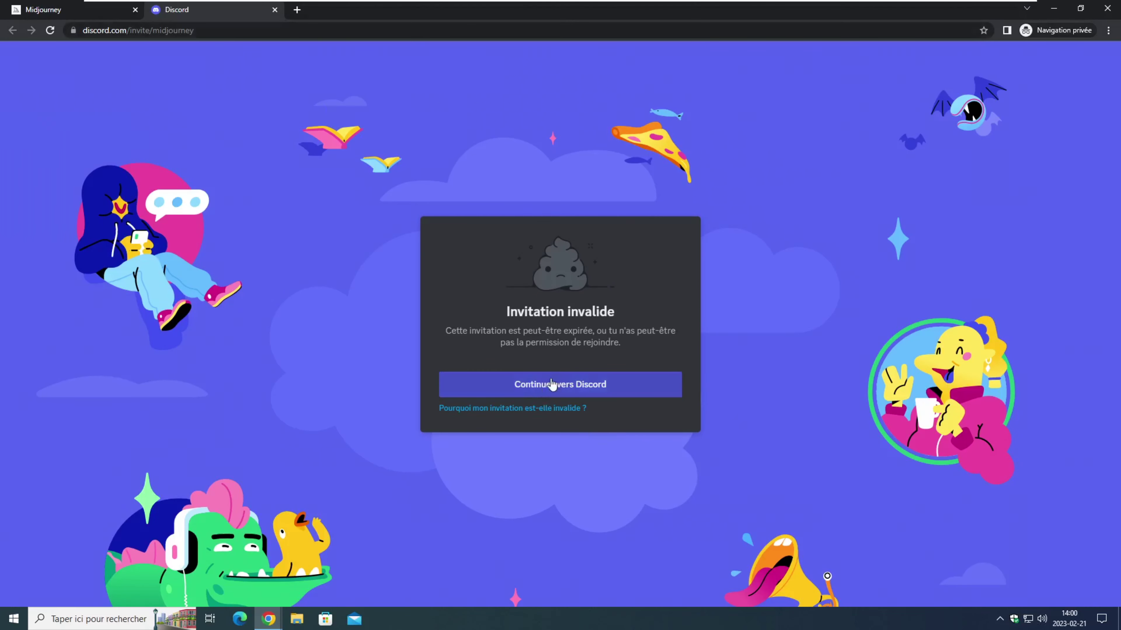
{"action": "left_click", "coordinate": [555, 391]}
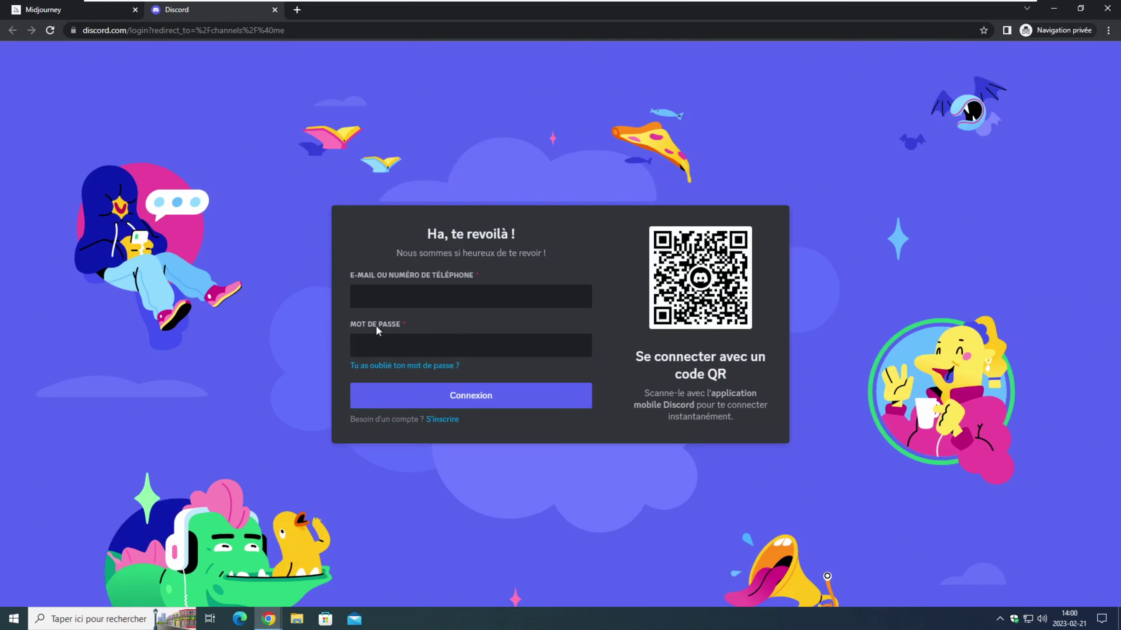
{"action": "left_click", "coordinate": [442, 419]}
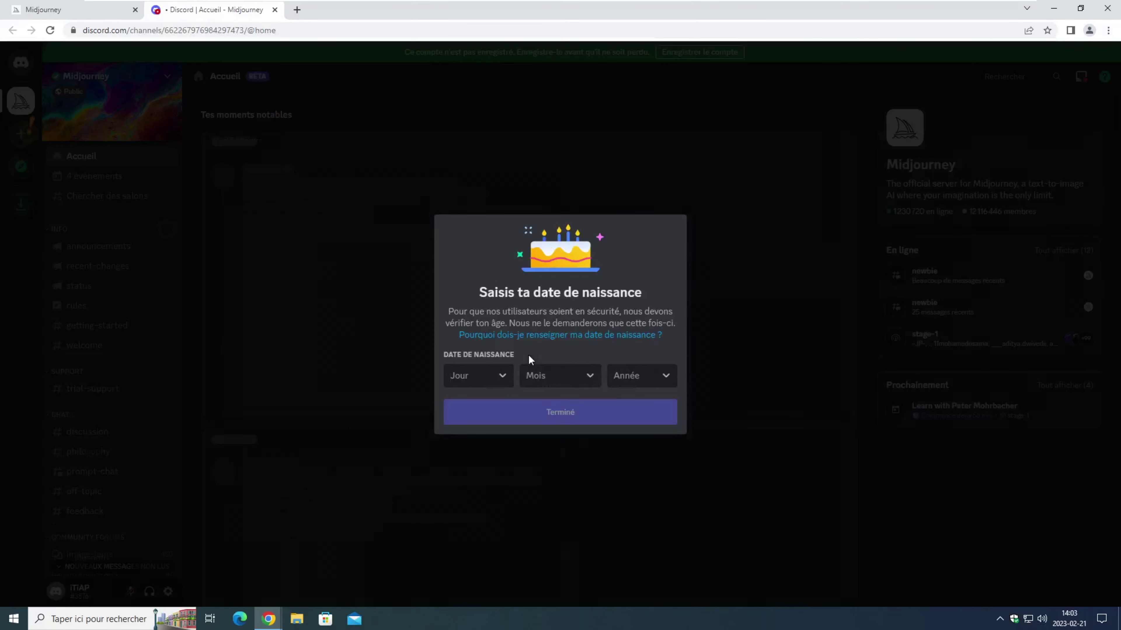
Submit a date of birth for the Discord account and dismiss the email and password registration dialog.
{"action": "type", "text": "1"}
{"action": "left_click", "coordinate": [559, 380]}
{"action": "left_click", "coordinate": [627, 378]}
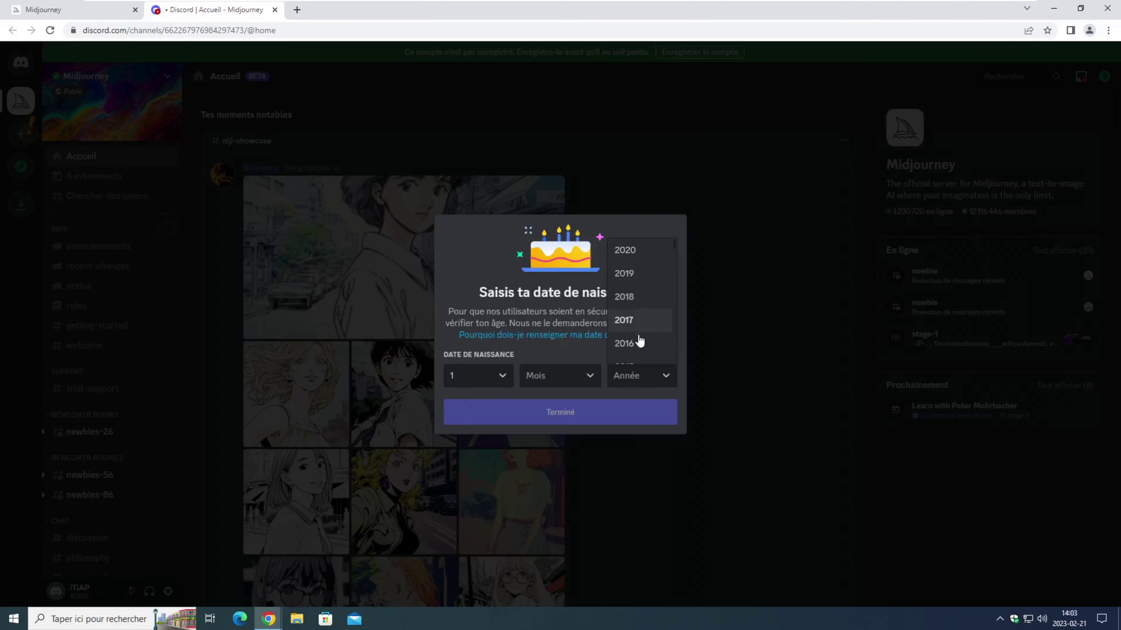
{"action": "scroll", "coordinate": [642, 336], "scroll_direction": "down", "scroll_amount": 20}
{"action": "left_click", "coordinate": [645, 321]}
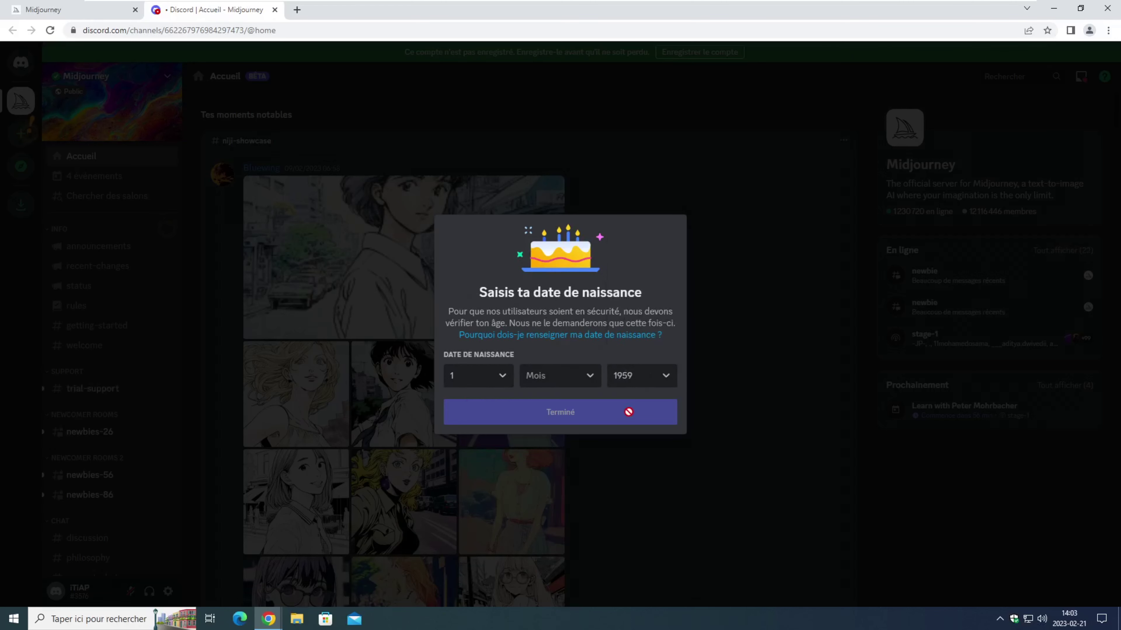
{"action": "left_click", "coordinate": [560, 375]}
{"action": "type", "text": "1"}
{"action": "left_click", "coordinate": [570, 378]}
{"action": "left_click", "coordinate": [570, 378]}
{"action": "left_click", "coordinate": [555, 256]}
{"action": "left_click", "coordinate": [566, 413]}
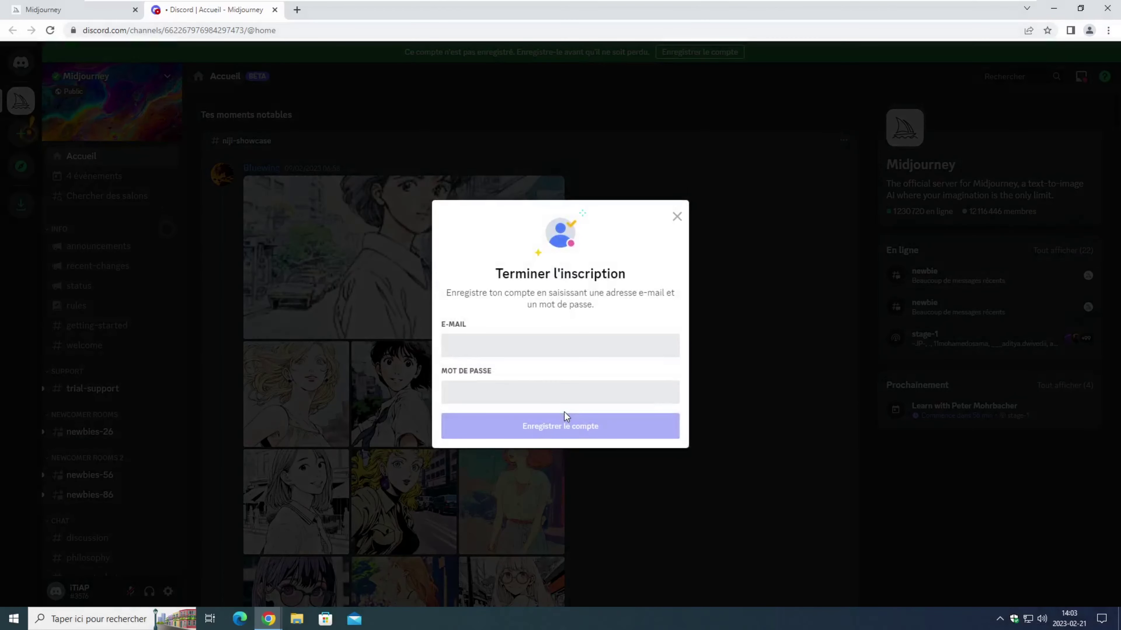
{"action": "left_click", "coordinate": [676, 217]}
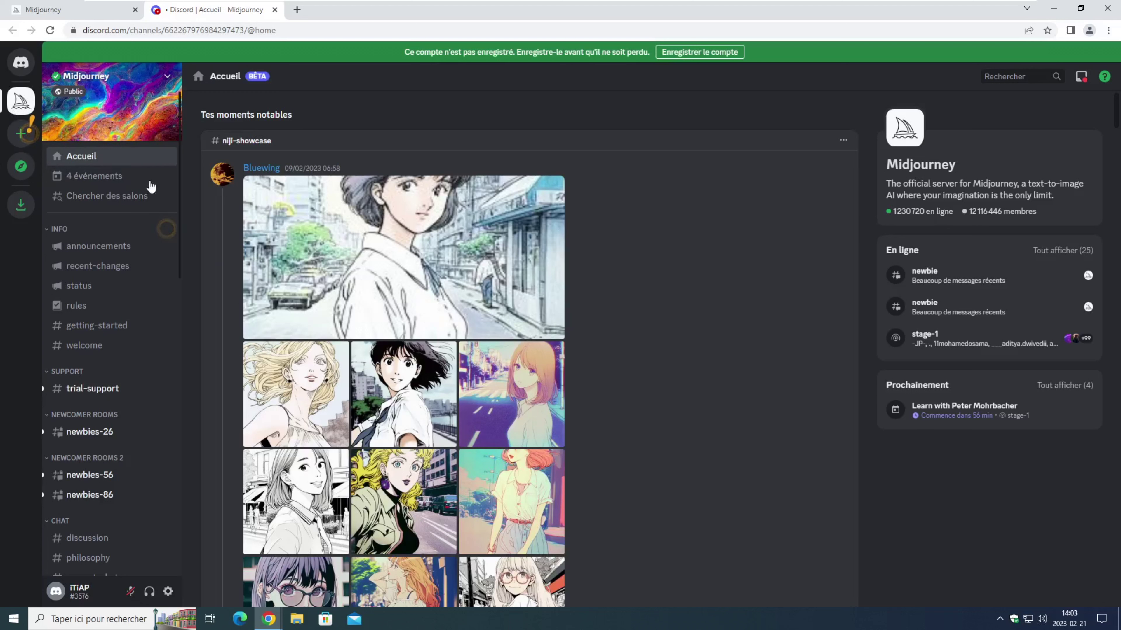
Look through the Midjourney server's channel list, open newbies-26 and examine the images and prompts posted there.
{"action": "scroll", "coordinate": [74, 312], "scroll_direction": "down", "scroll_amount": 3}
{"action": "scroll", "coordinate": [87, 321], "scroll_direction": "down", "scroll_amount": 10}
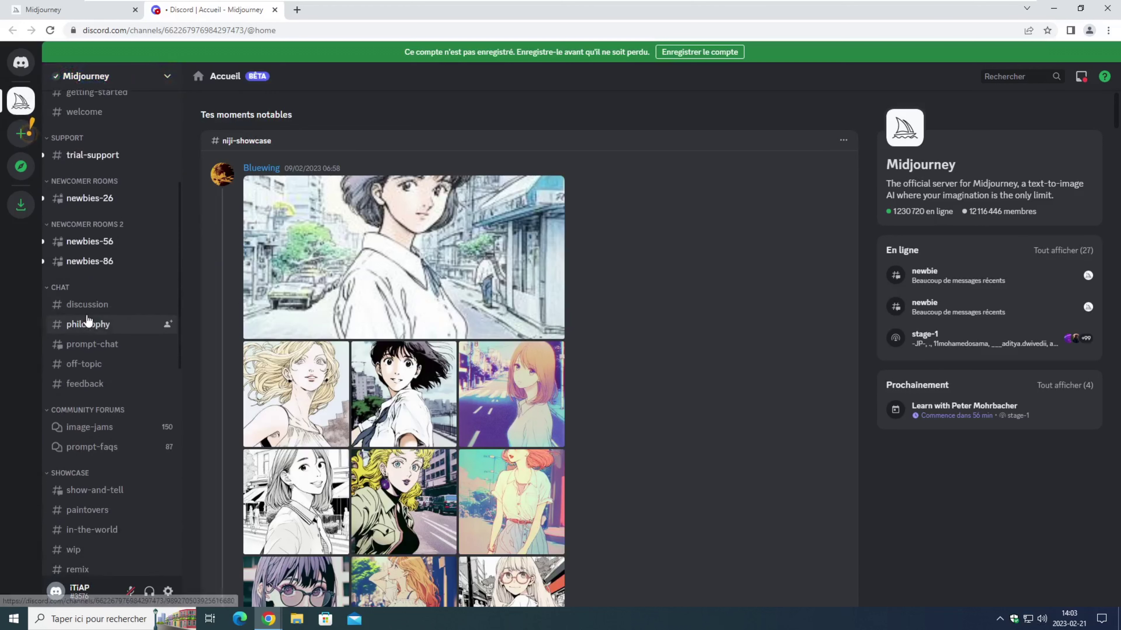
{"action": "scroll", "coordinate": [114, 428], "scroll_direction": "up", "scroll_amount": 10}
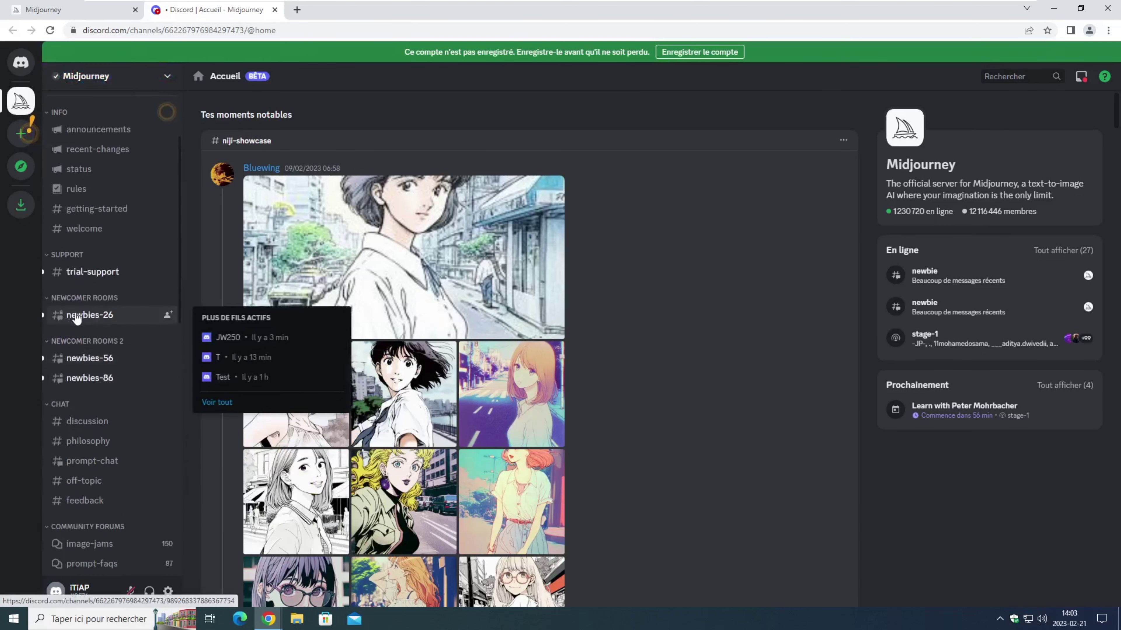
{"action": "mouse_move", "coordinate": [88, 375]}
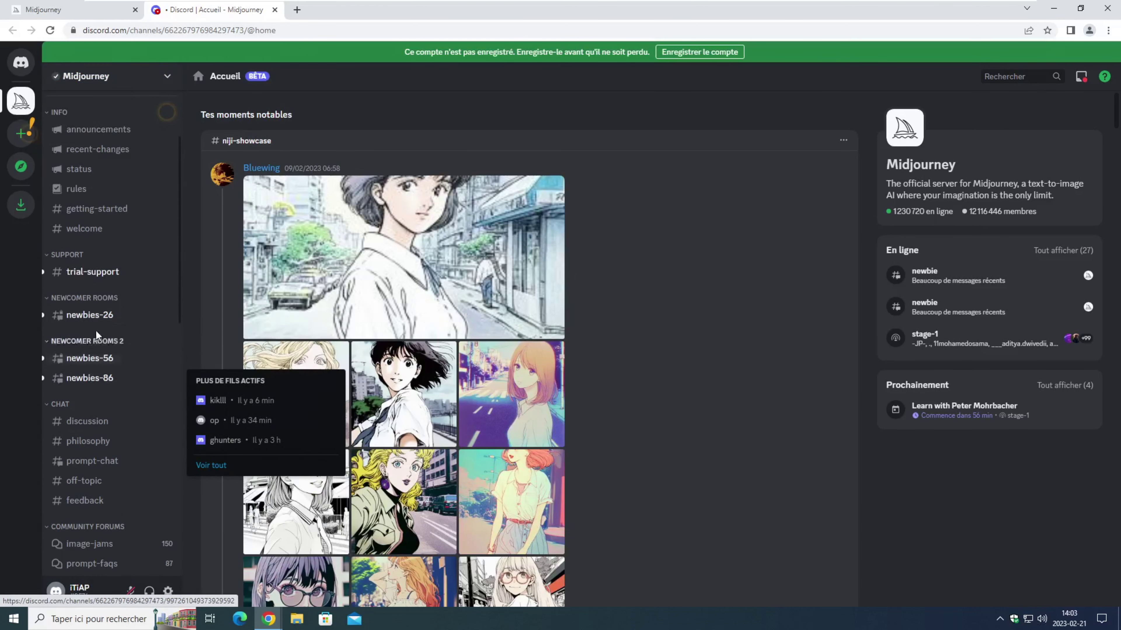
{"action": "left_click", "coordinate": [101, 317]}
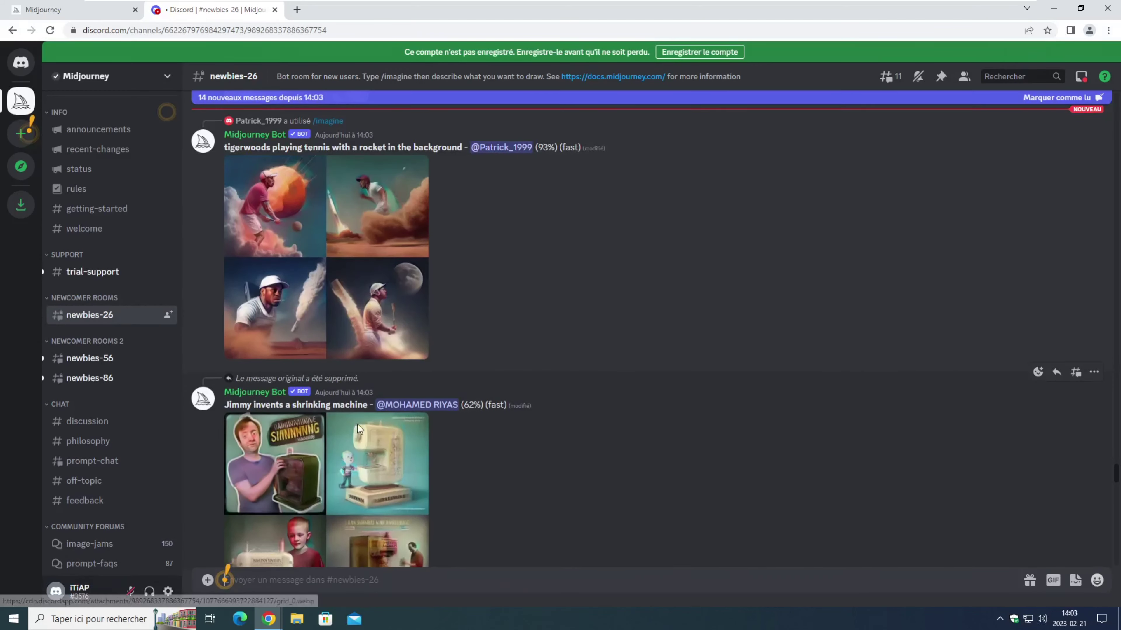
{"action": "scroll", "coordinate": [352, 419], "scroll_direction": "down", "scroll_amount": 20}
{"action": "scroll", "coordinate": [394, 431], "scroll_direction": "down", "scroll_amount": 15}
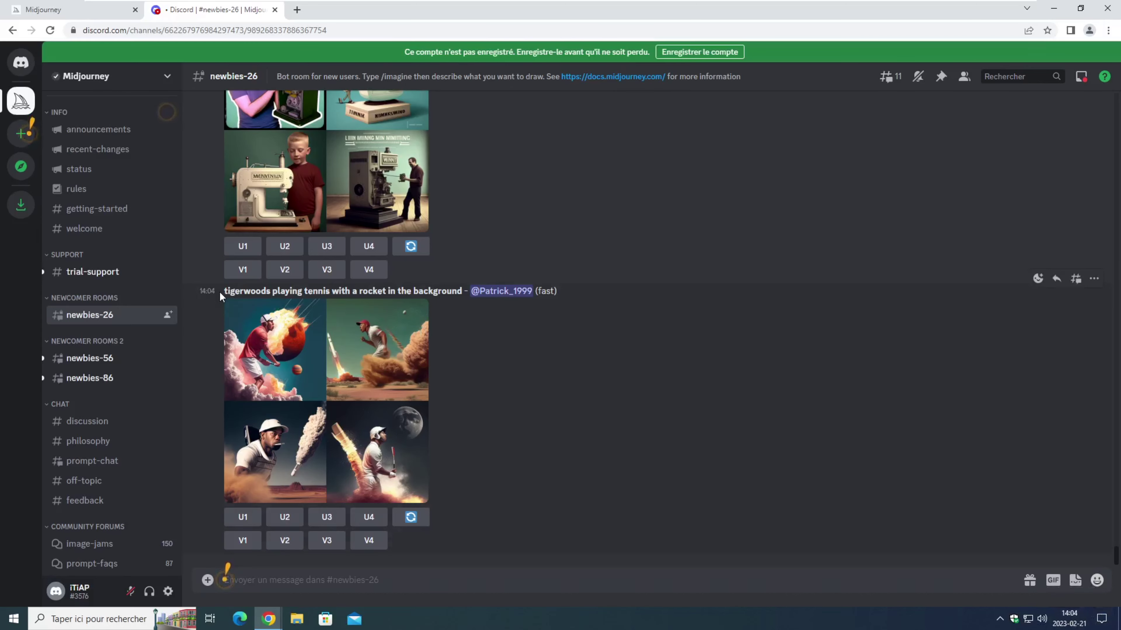
{"action": "scroll", "coordinate": [207, 293], "scroll_direction": "up", "scroll_amount": 10}
{"action": "scroll", "coordinate": [216, 263], "scroll_direction": "up", "scroll_amount": 6}
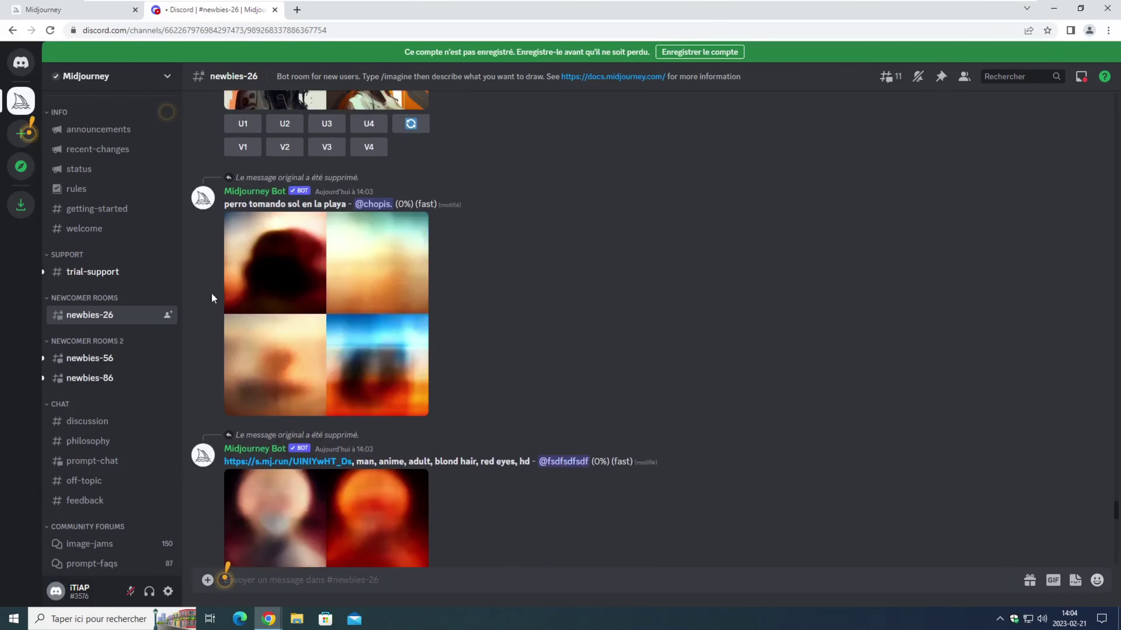
Open the newbies-56 channel and go through its generated images to the newest messages.
{"action": "left_click", "coordinate": [104, 364]}
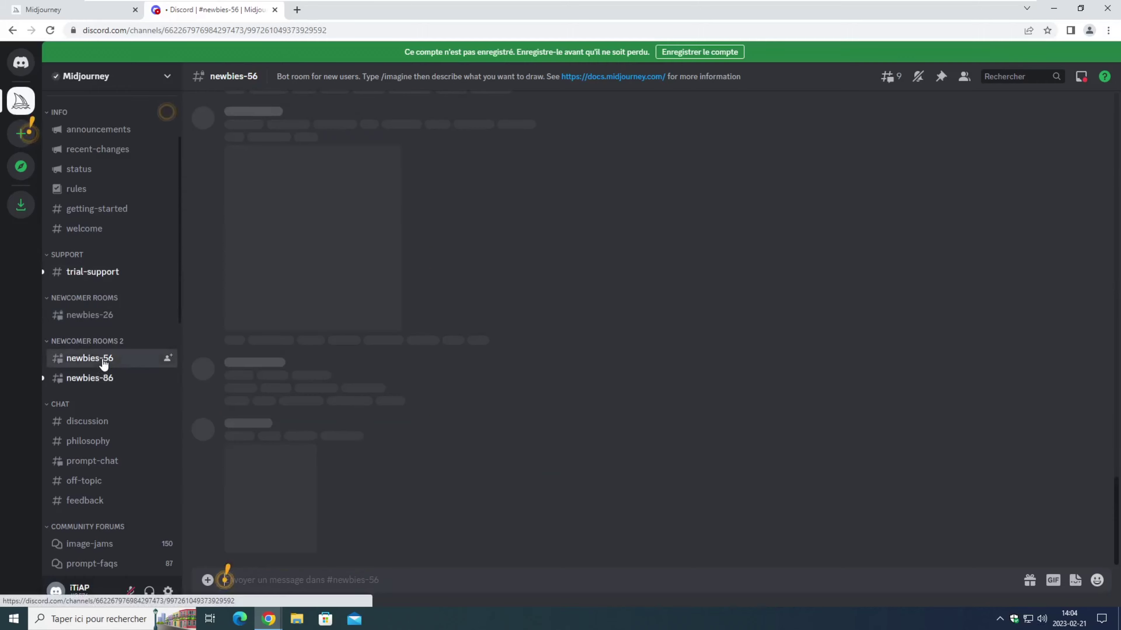
{"action": "scroll", "coordinate": [325, 411], "scroll_direction": "down", "scroll_amount": 5}
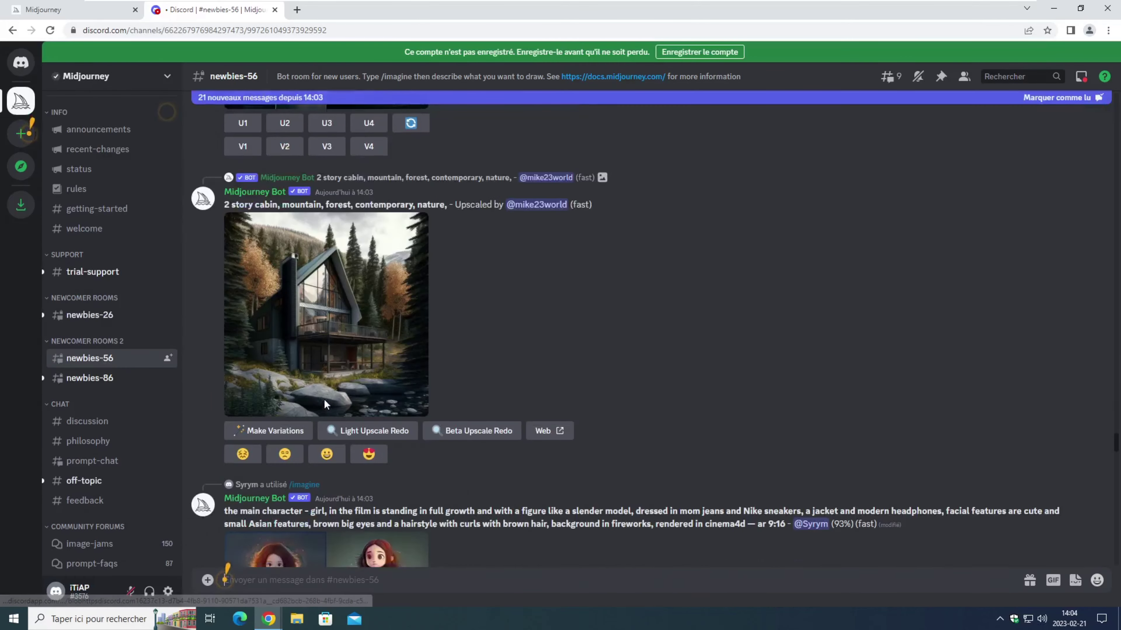
{"action": "scroll", "coordinate": [326, 410], "scroll_direction": "down", "scroll_amount": 10}
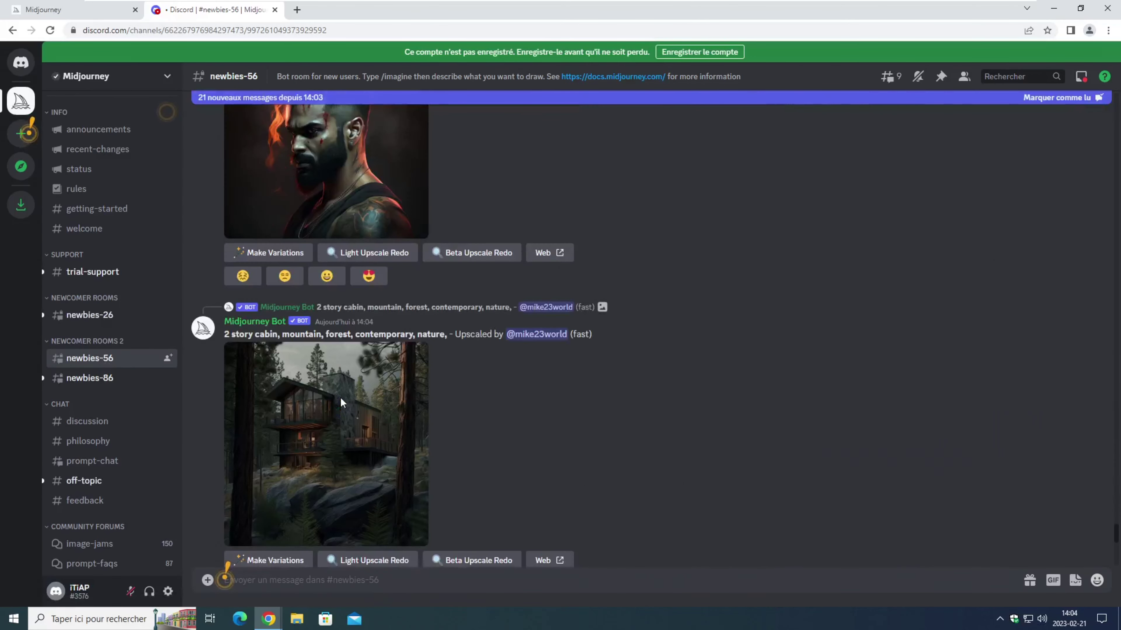
{"action": "scroll", "coordinate": [339, 415], "scroll_direction": "down", "scroll_amount": 3}
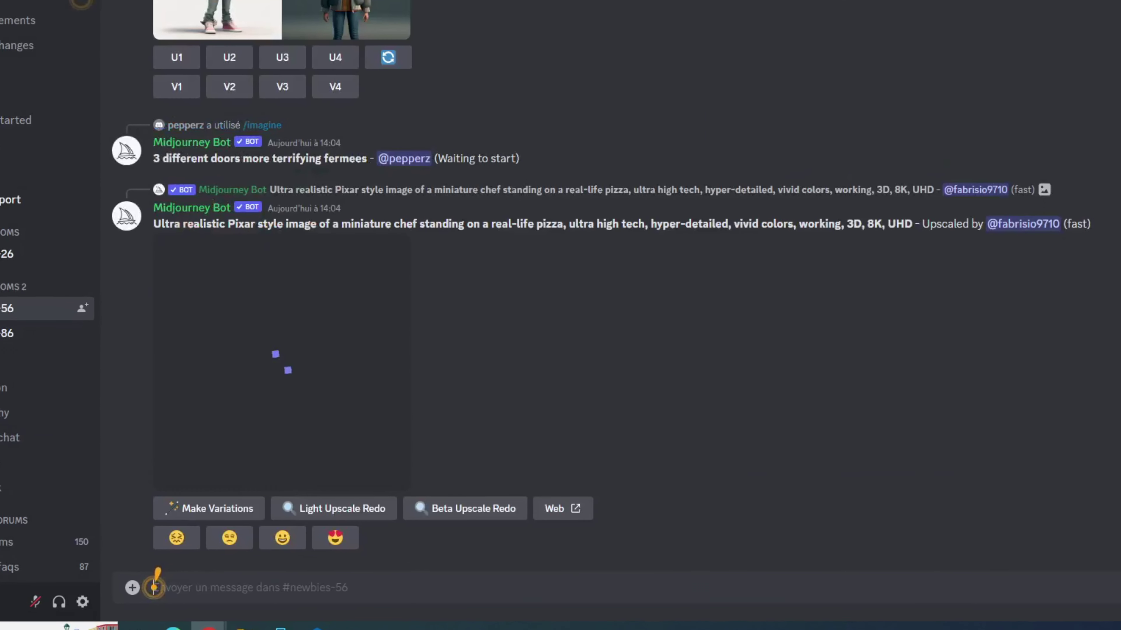
Send the /imagine command with the prompt "A penguin in a galaxy with many stars and a lot of planet".
{"action": "type", "text": "/"}
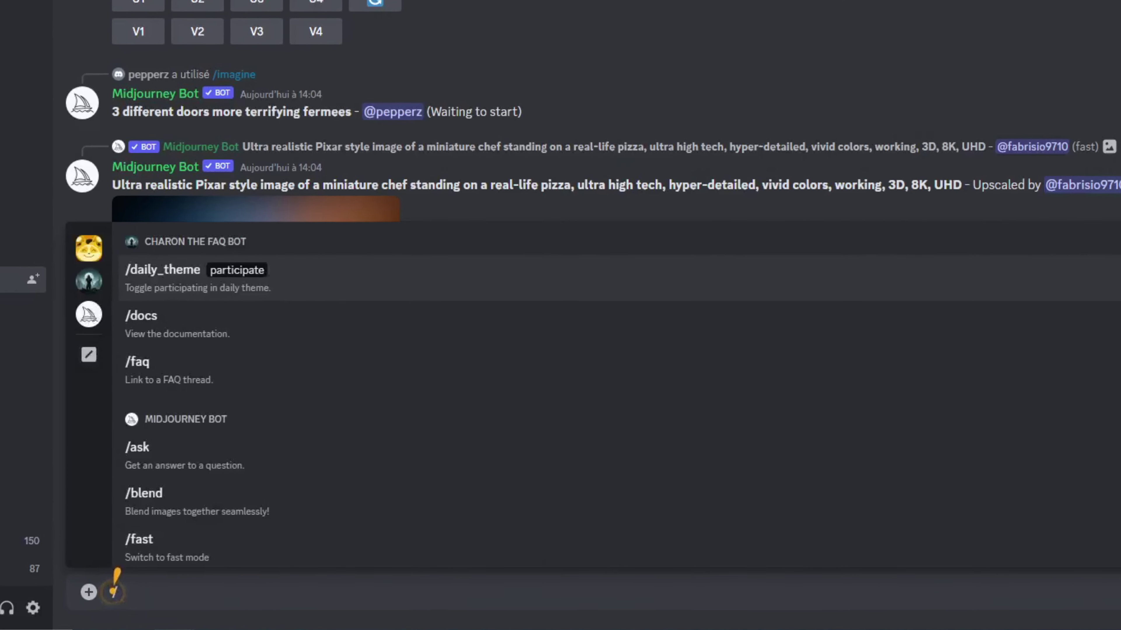
{"action": "type", "text": "imag"}
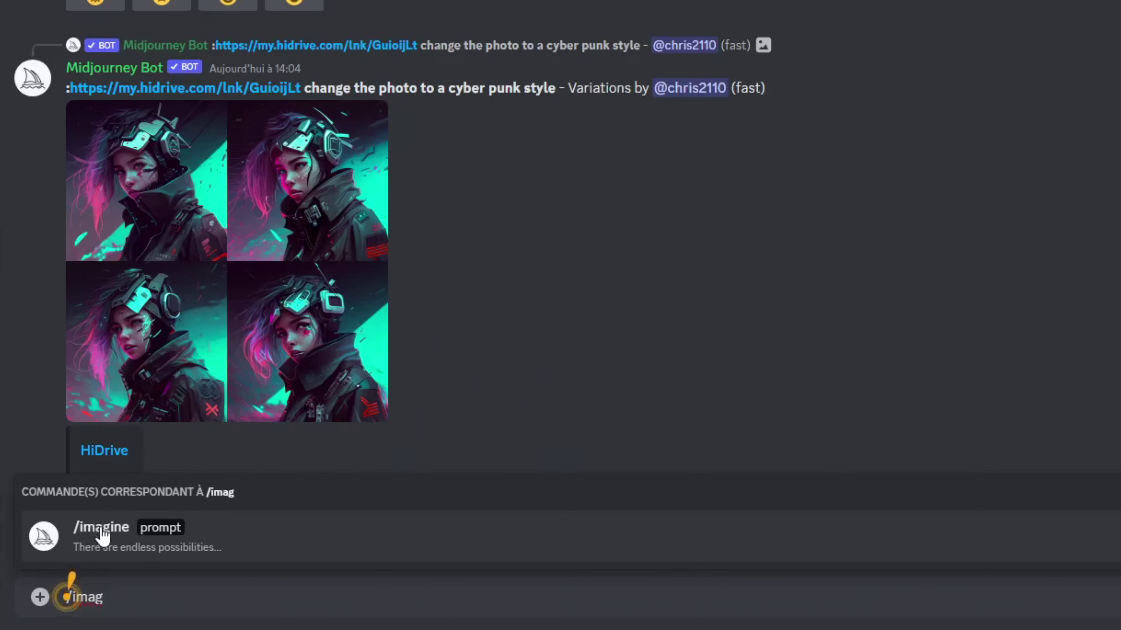
{"action": "left_click", "coordinate": [141, 536]}
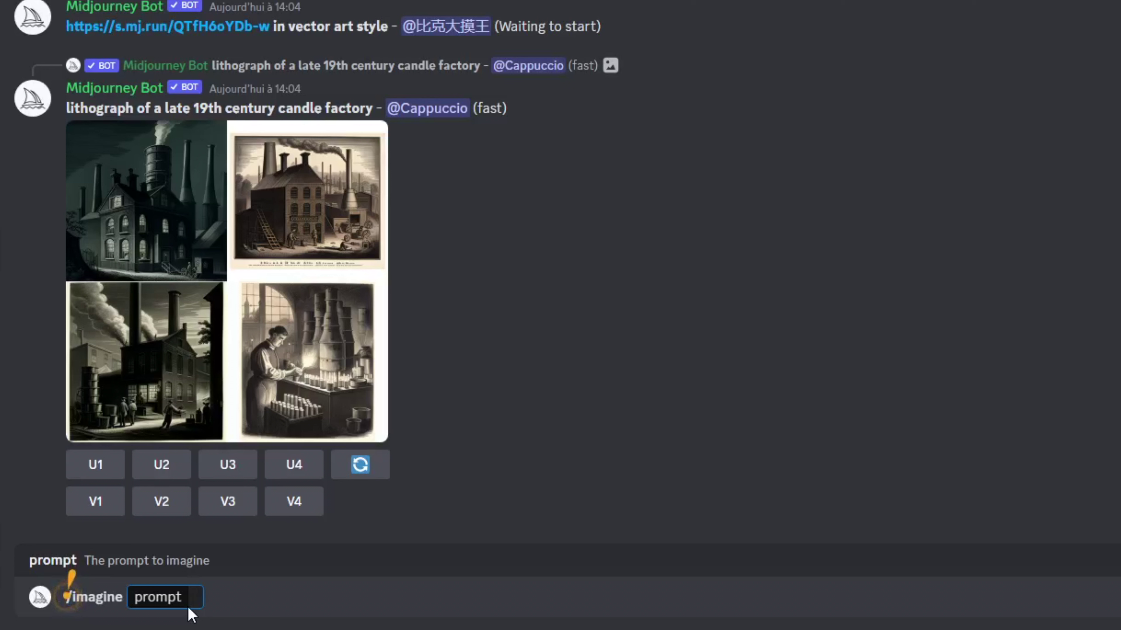
{"action": "type", "text": "U"}
{"action": "key", "text": "BackSpace"}
{"action": "type", "text": "A peng"}
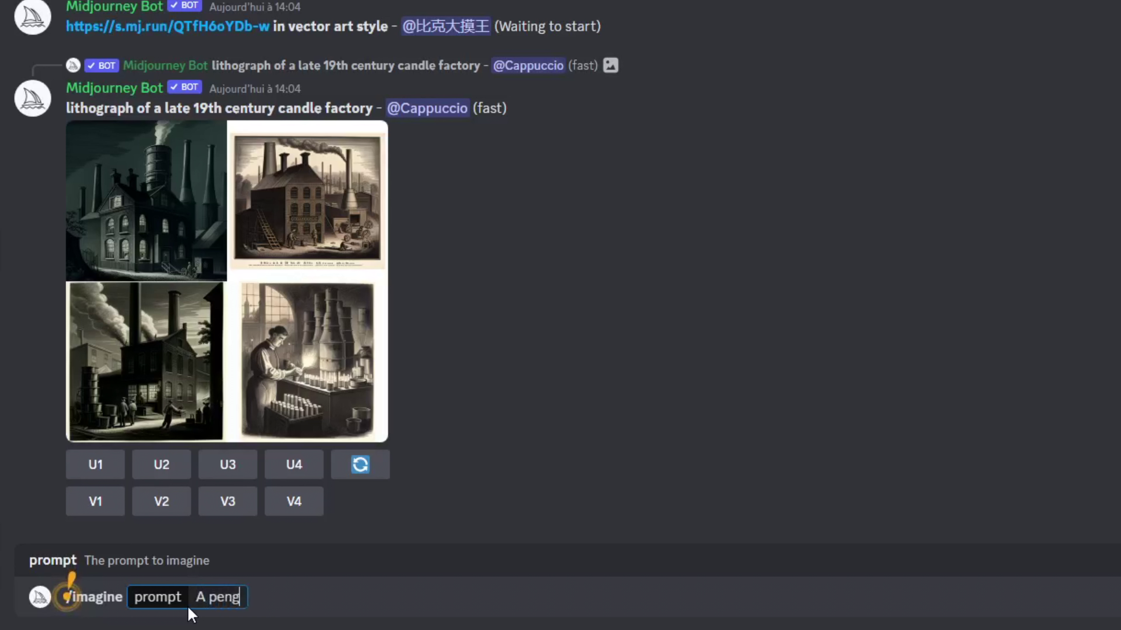
{"action": "type", "text": "uin in"}
{"action": "type", "text": " a gala"}
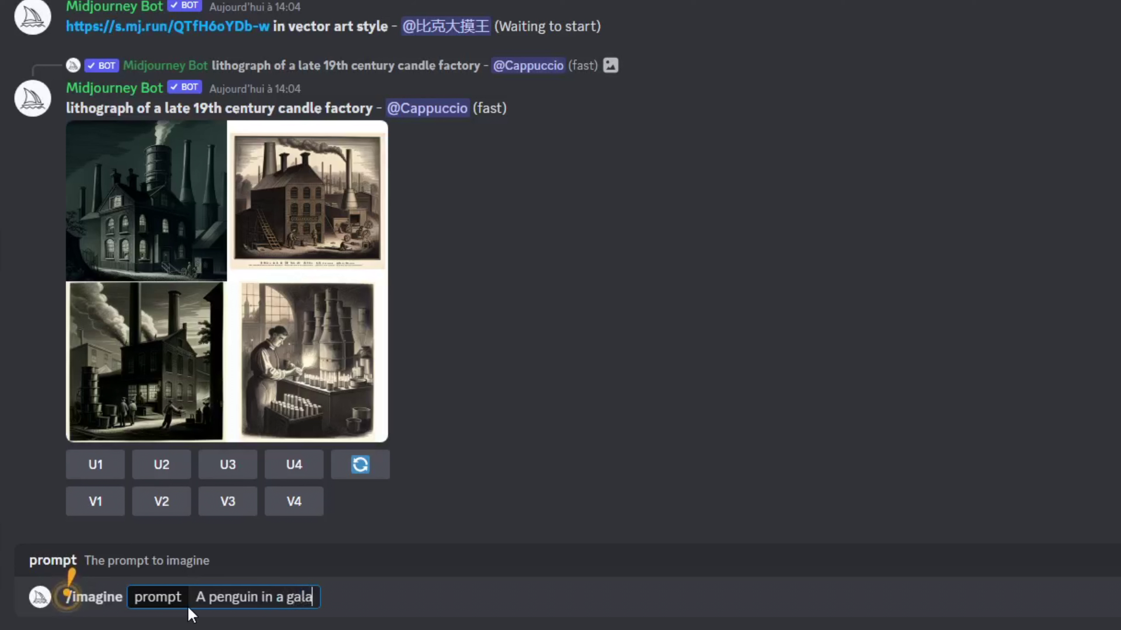
{"action": "type", "text": "xy wi"}
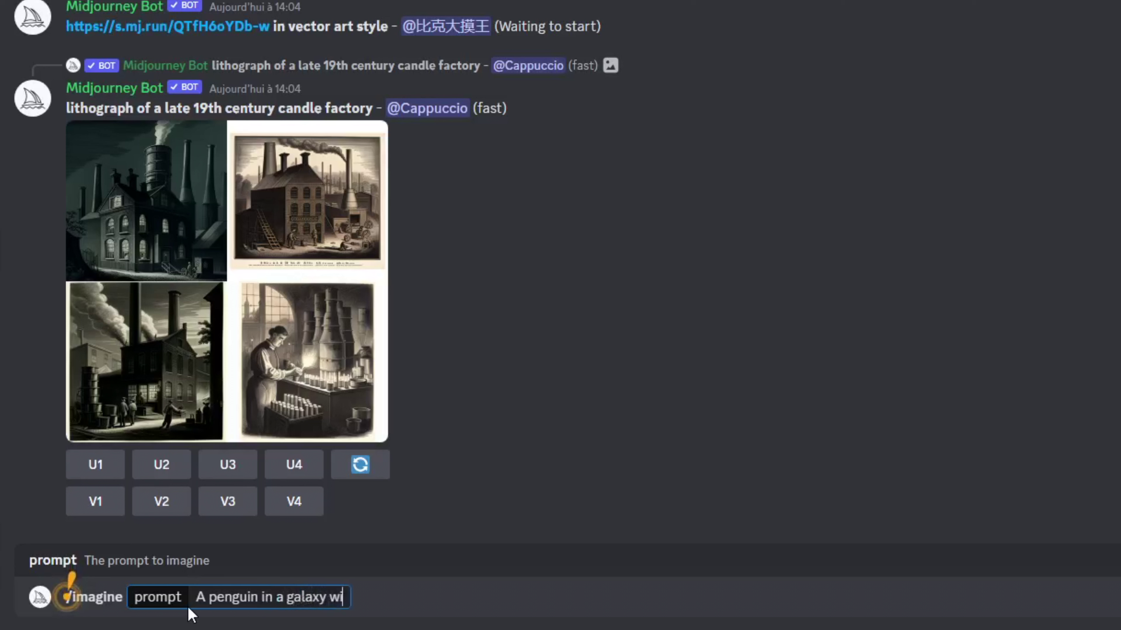
{"action": "type", "text": "th many stars"}
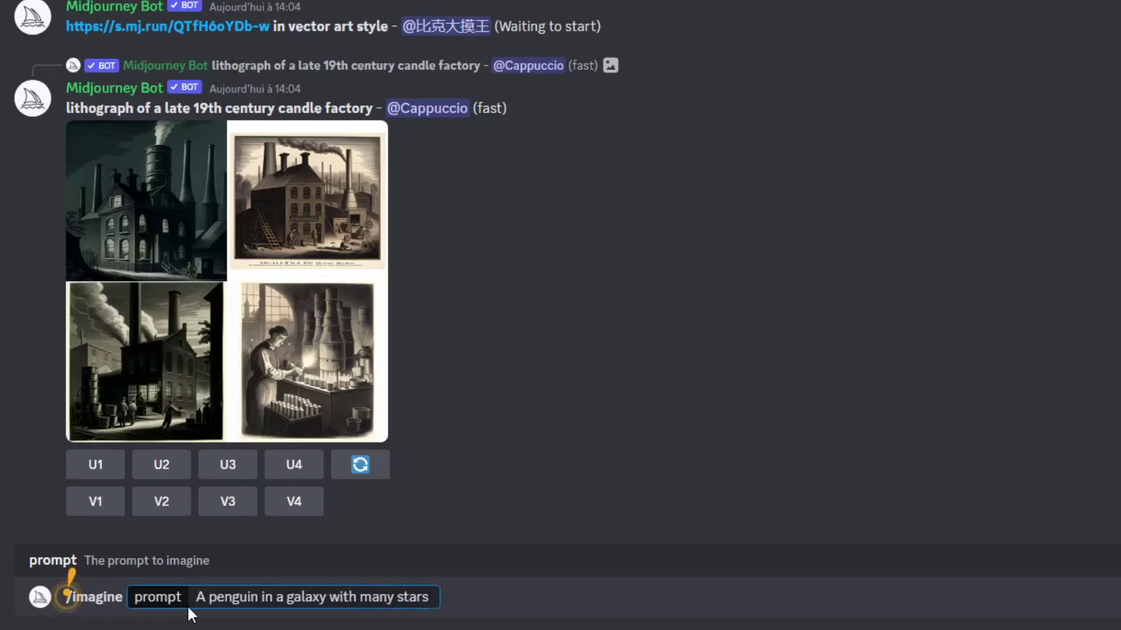
{"action": "type", "text": " and a lot"}
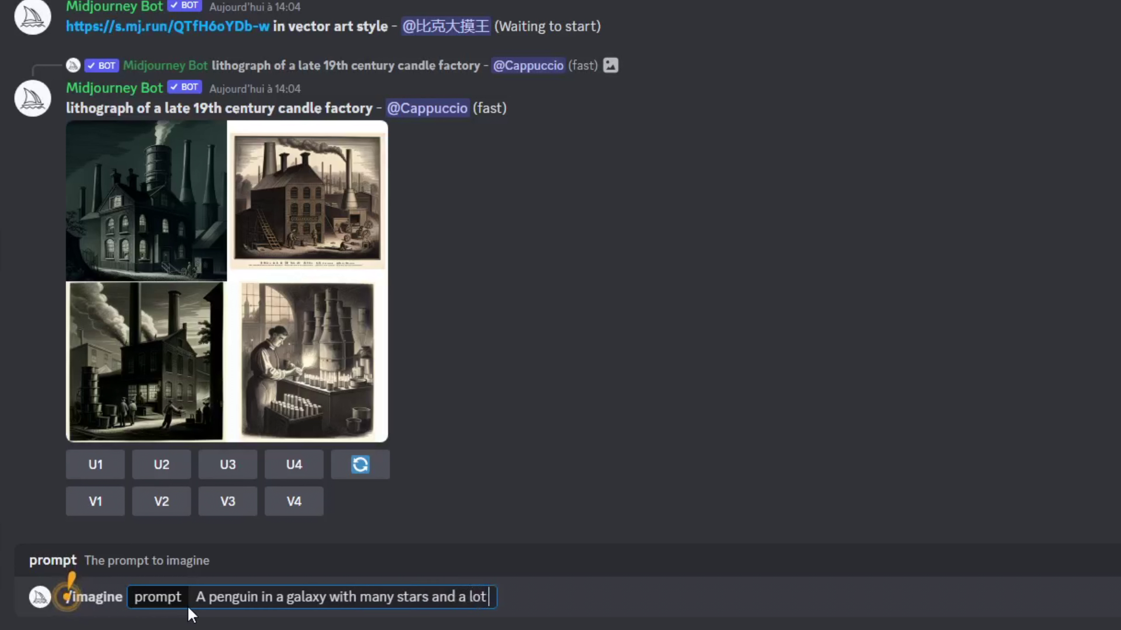
{"action": "type", "text": " of planet"}
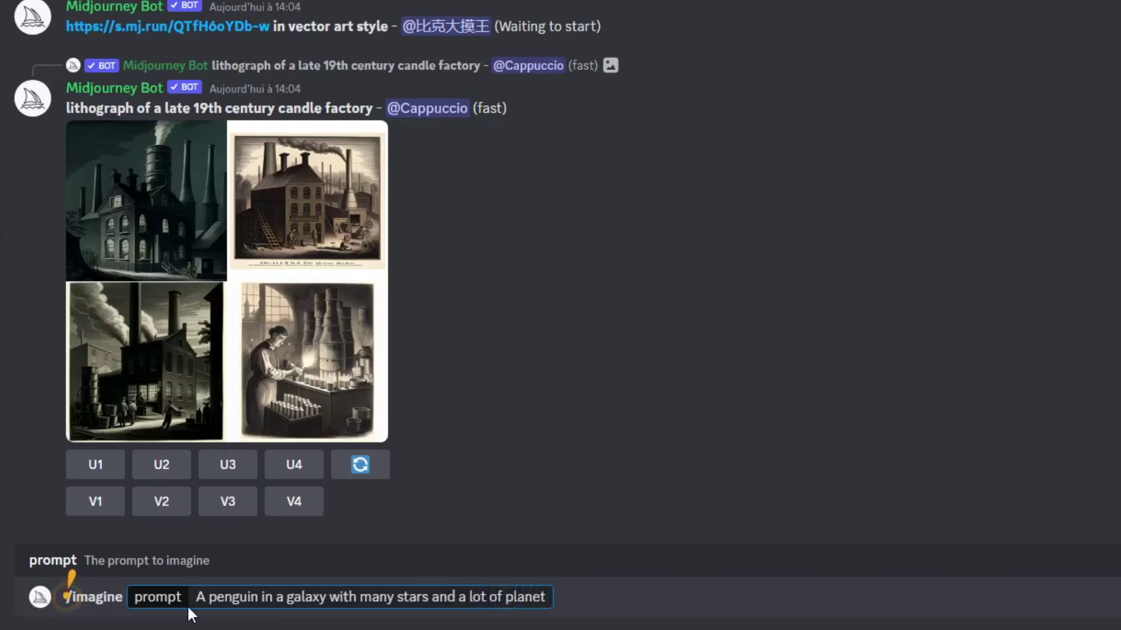
{"action": "key", "text": "Return"}
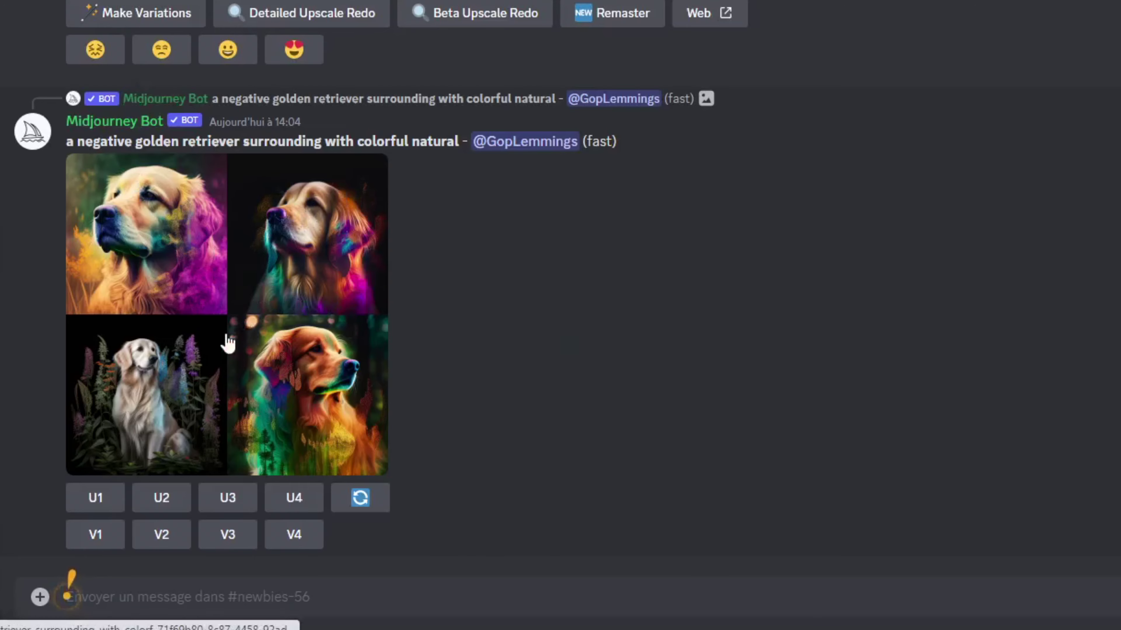
Find the Midjourney Bot's reply to the penguin prompt in newbies-56 and accept the Terms of Service.
{"action": "scroll", "coordinate": [566, 450], "scroll_direction": "up", "scroll_amount": 10}
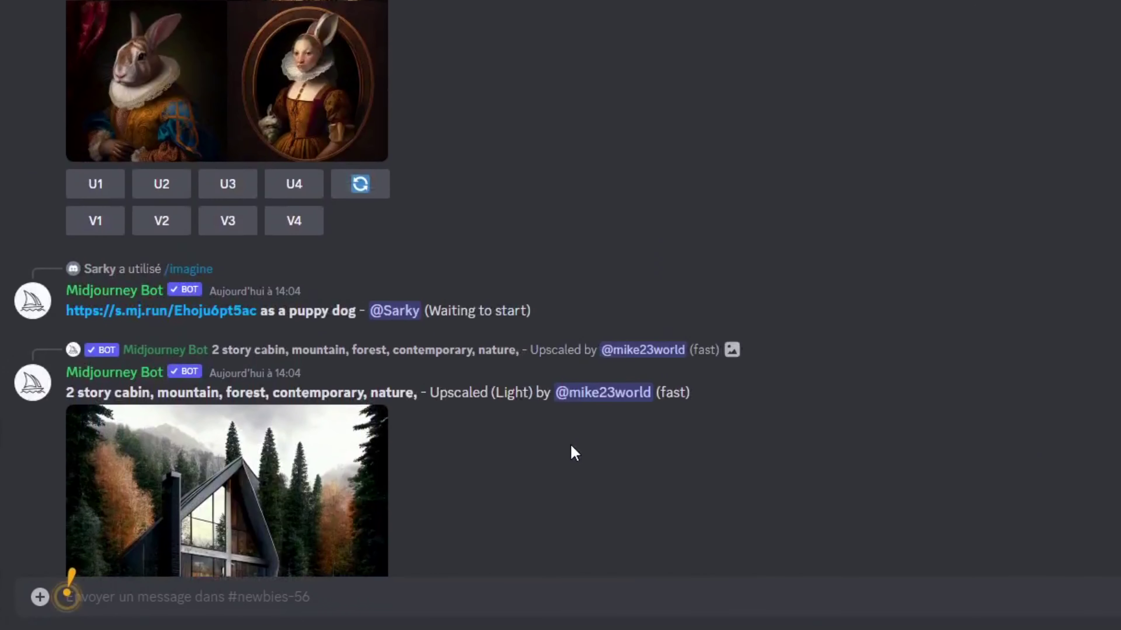
{"action": "scroll", "coordinate": [574, 452], "scroll_direction": "up", "scroll_amount": 10}
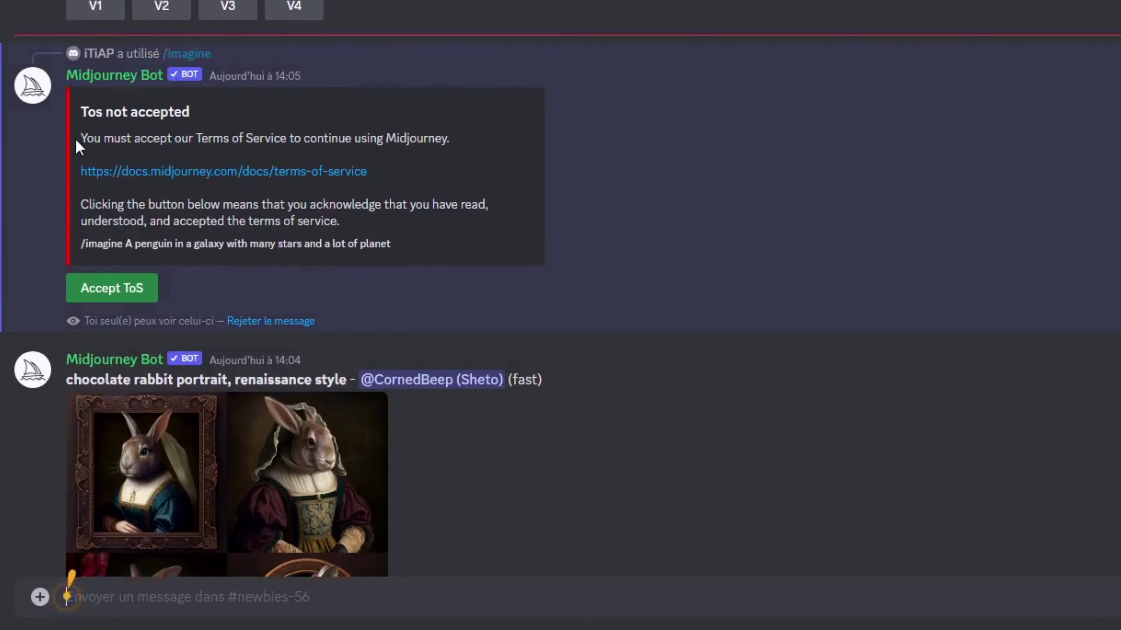
{"action": "left_click", "coordinate": [90, 292]}
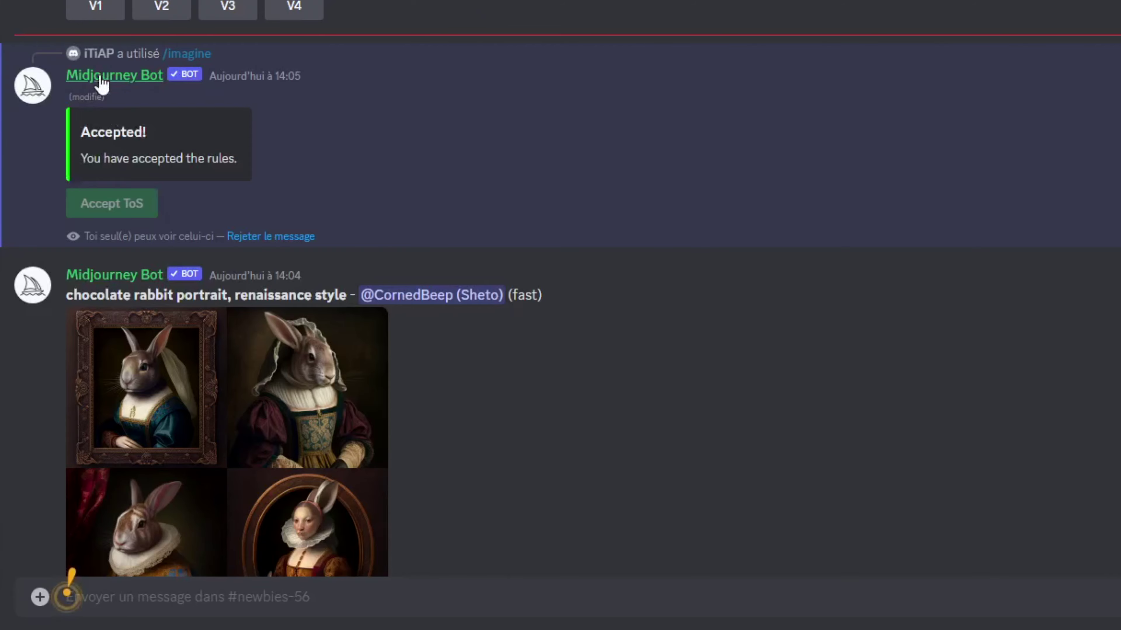
{"action": "scroll", "coordinate": [110, 226], "scroll_direction": "up", "scroll_amount": 20}
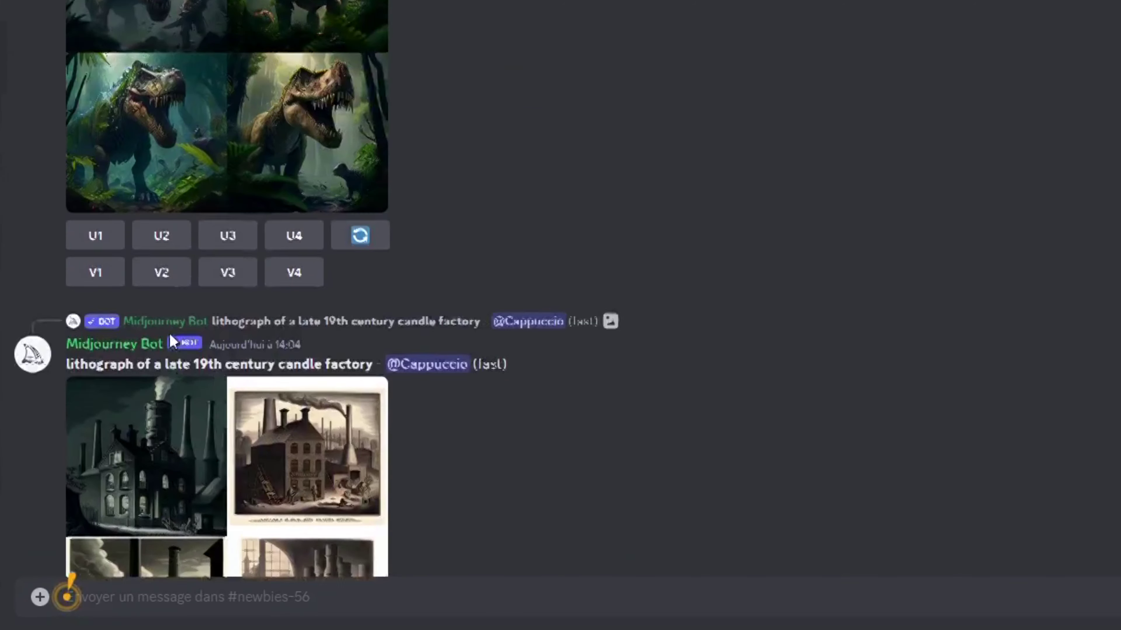
Follow the newest newbies-56 messages to the penguin prompt and examine its four images as they generate.
{"action": "scroll", "coordinate": [178, 377], "scroll_direction": "down", "scroll_amount": 20}
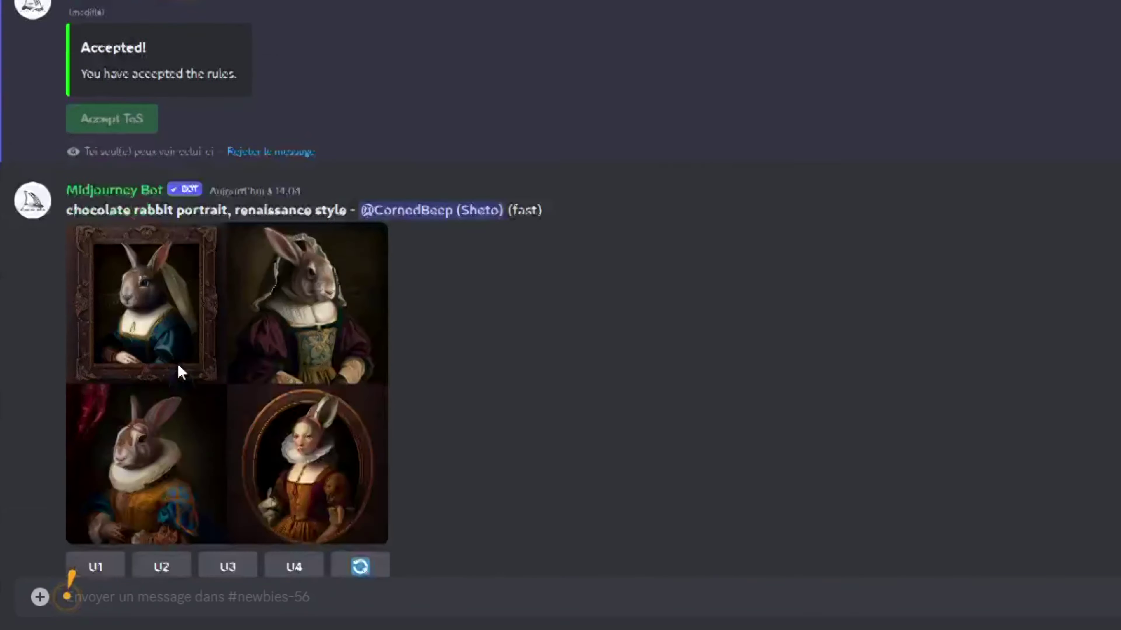
{"action": "scroll", "coordinate": [185, 372], "scroll_direction": "down", "scroll_amount": 15}
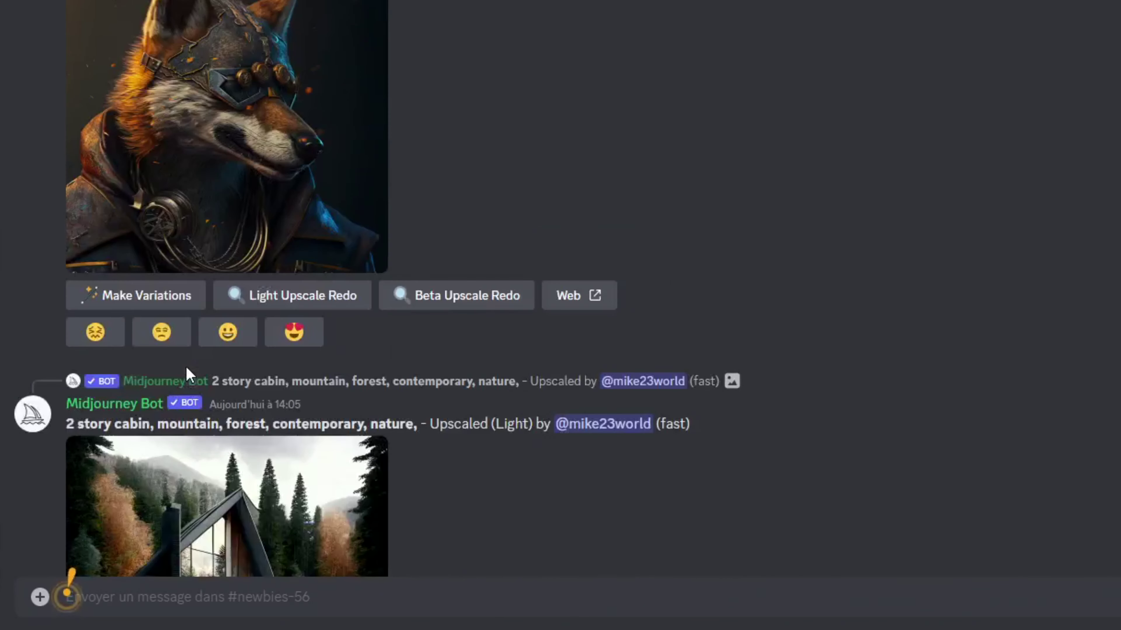
{"action": "scroll", "coordinate": [210, 196], "scroll_direction": "down", "scroll_amount": 20}
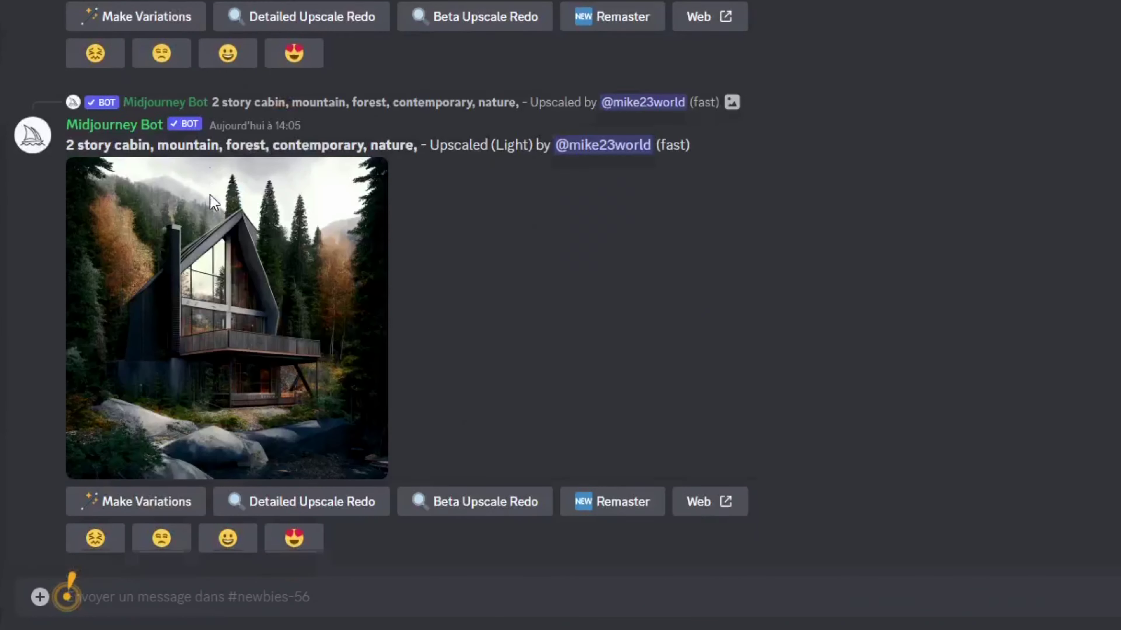
{"action": "scroll", "coordinate": [217, 211], "scroll_direction": "up", "scroll_amount": 8}
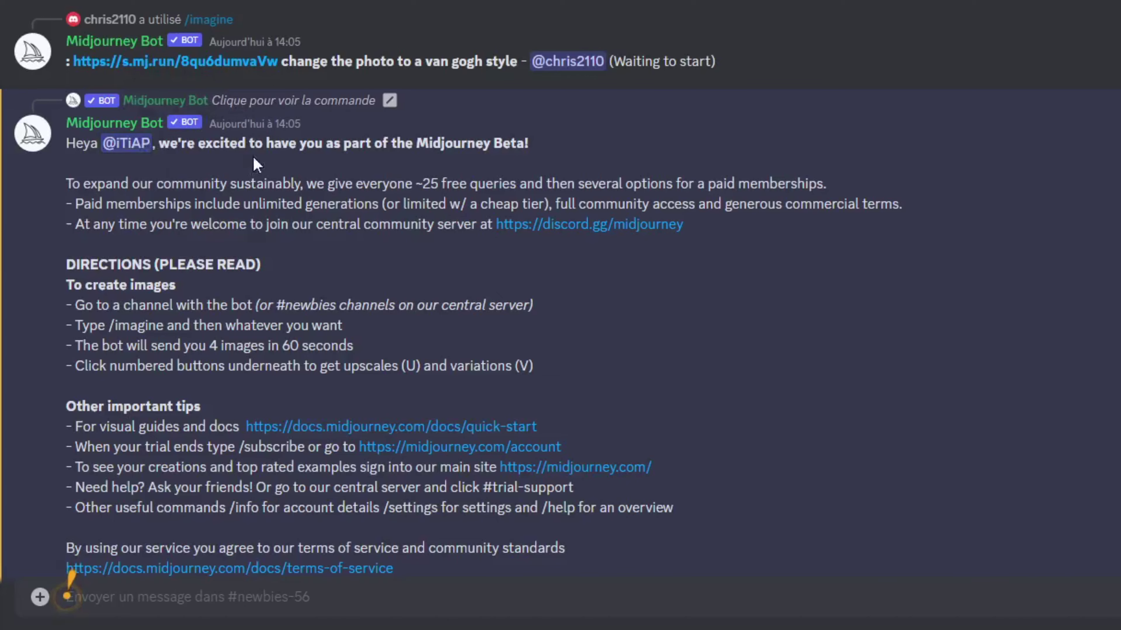
{"action": "scroll", "coordinate": [146, 162], "scroll_direction": "down", "scroll_amount": 12}
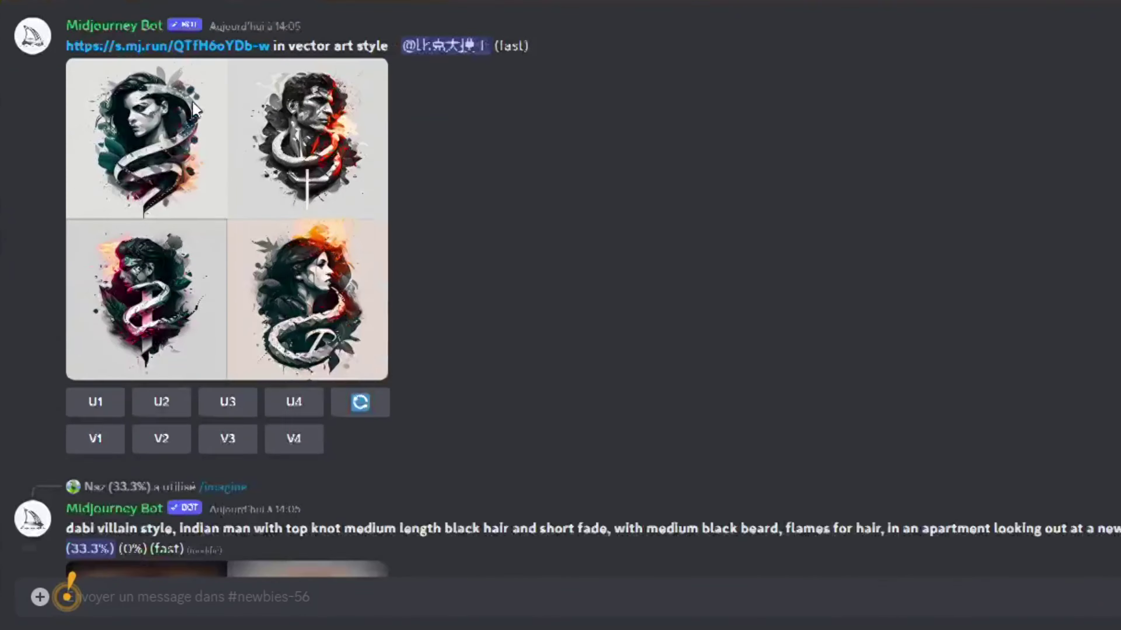
{"action": "scroll", "coordinate": [223, 185], "scroll_direction": "down", "scroll_amount": 10}
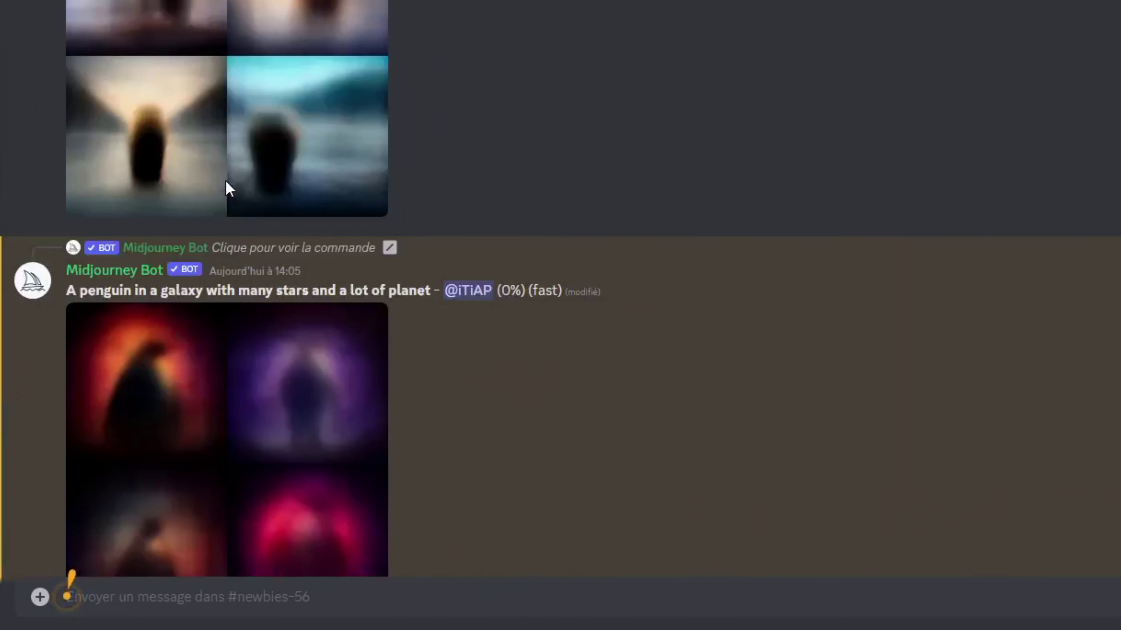
{"action": "scroll", "coordinate": [218, 198], "scroll_direction": "up", "scroll_amount": 5}
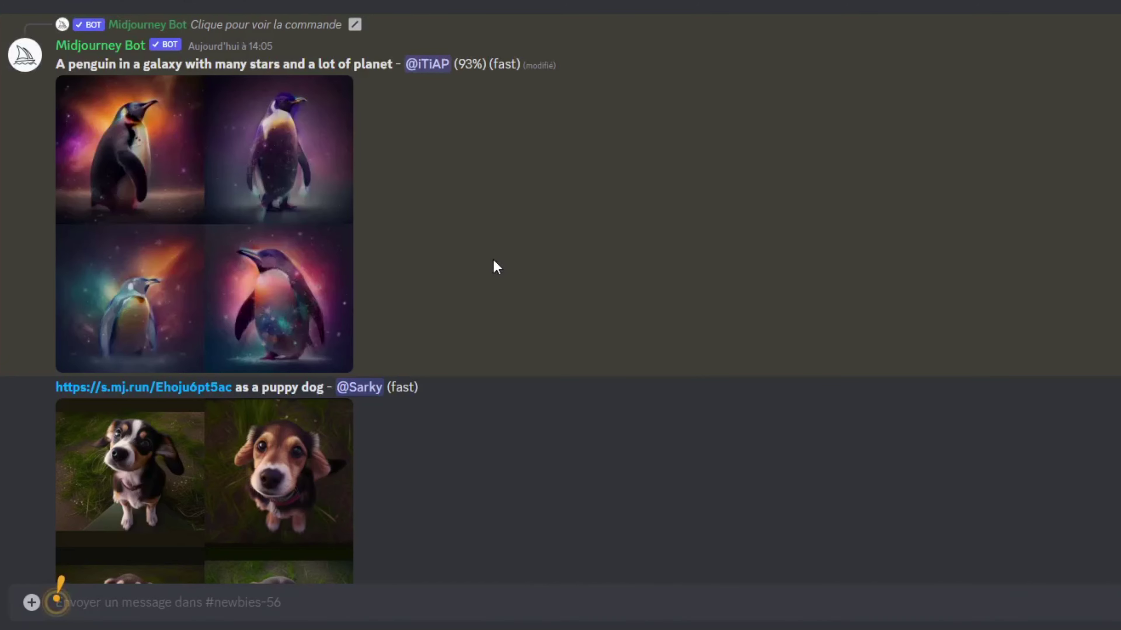
Find the finished penguin image grid in newbies-56, enlarge it and open it in a separate browser tab.
{"action": "scroll", "coordinate": [493, 260], "scroll_direction": "down", "scroll_amount": 15}
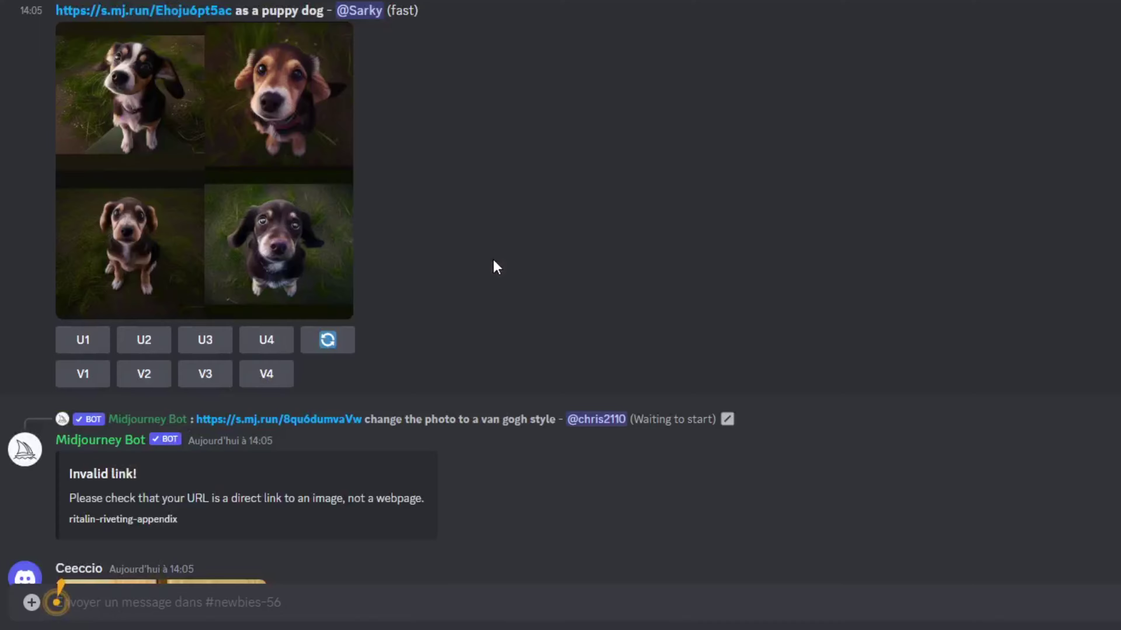
{"action": "scroll", "coordinate": [499, 342], "scroll_direction": "down", "scroll_amount": 15}
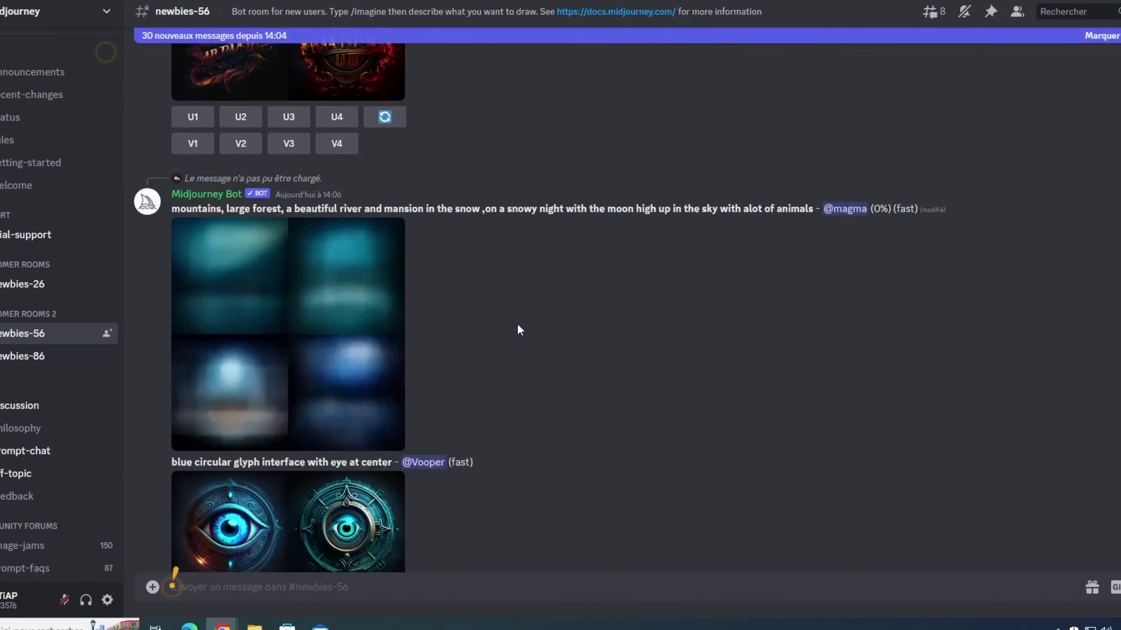
{"action": "scroll", "coordinate": [519, 330], "scroll_direction": "down", "scroll_amount": 10}
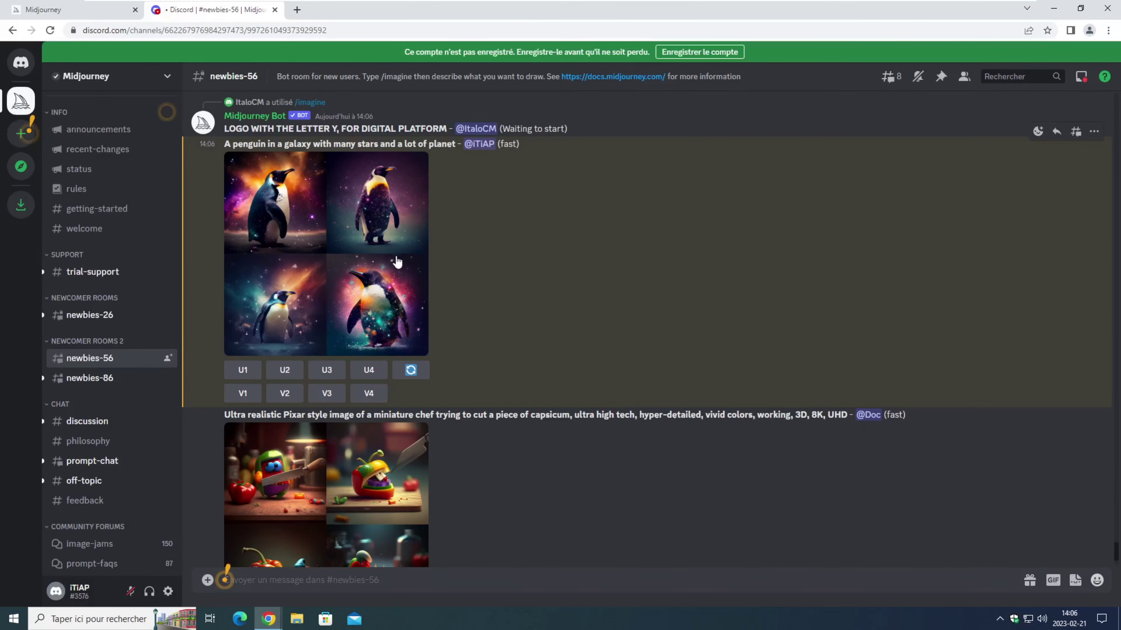
{"action": "left_click", "coordinate": [281, 216]}
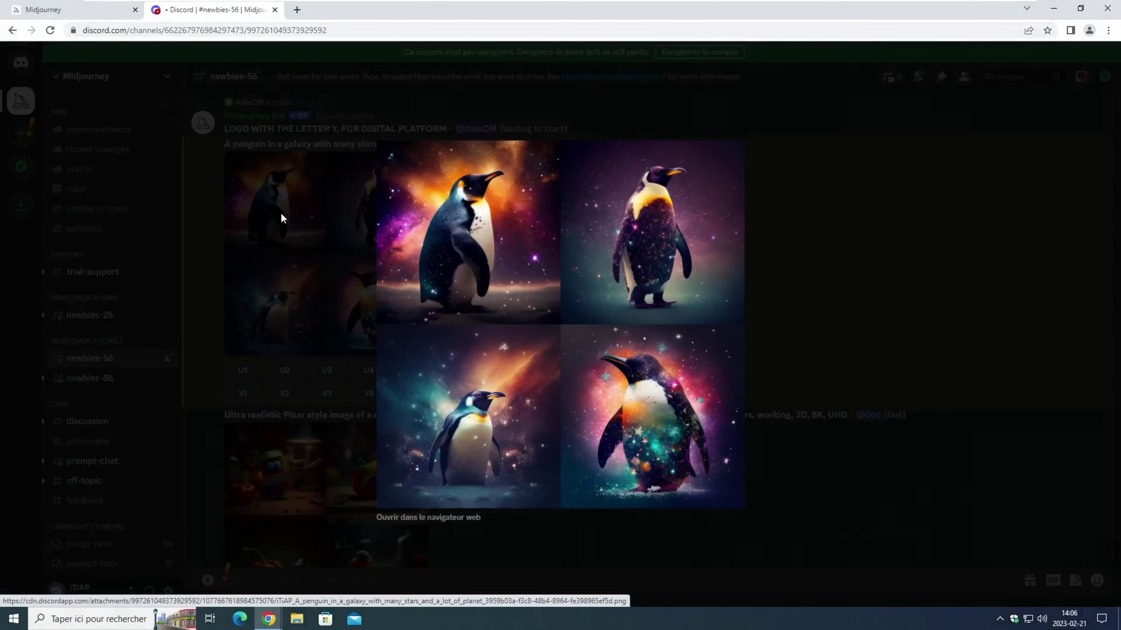
{"action": "left_click", "coordinate": [441, 518]}
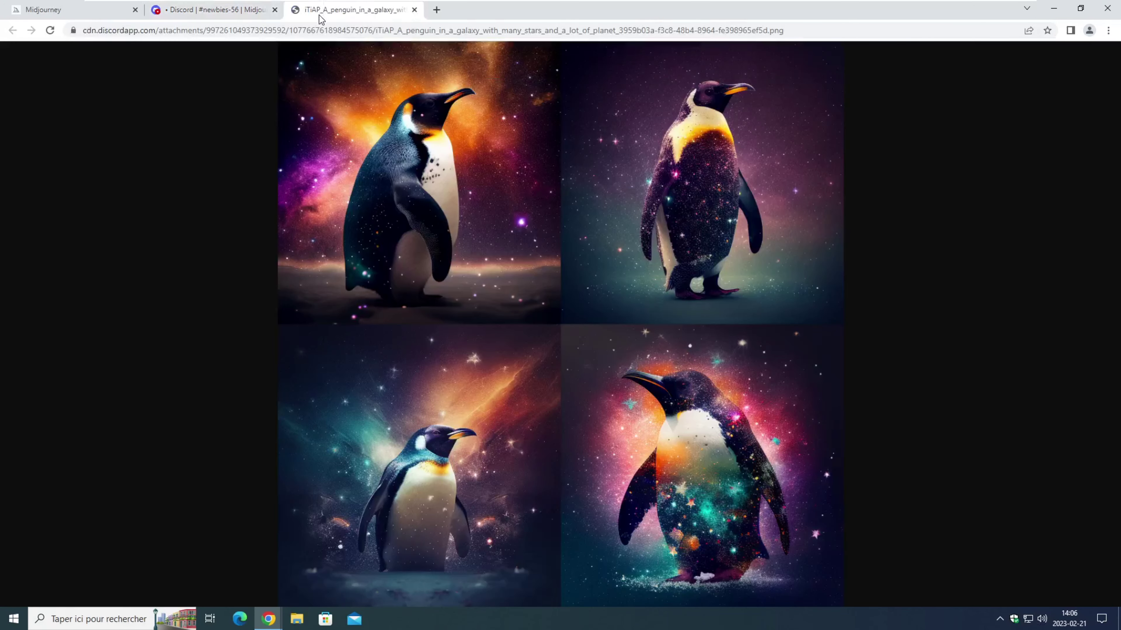
Examine the full-size penguin grid and save it as a PNG image in Téléchargements under the suggested file name.
{"action": "left_click", "coordinate": [577, 33]}
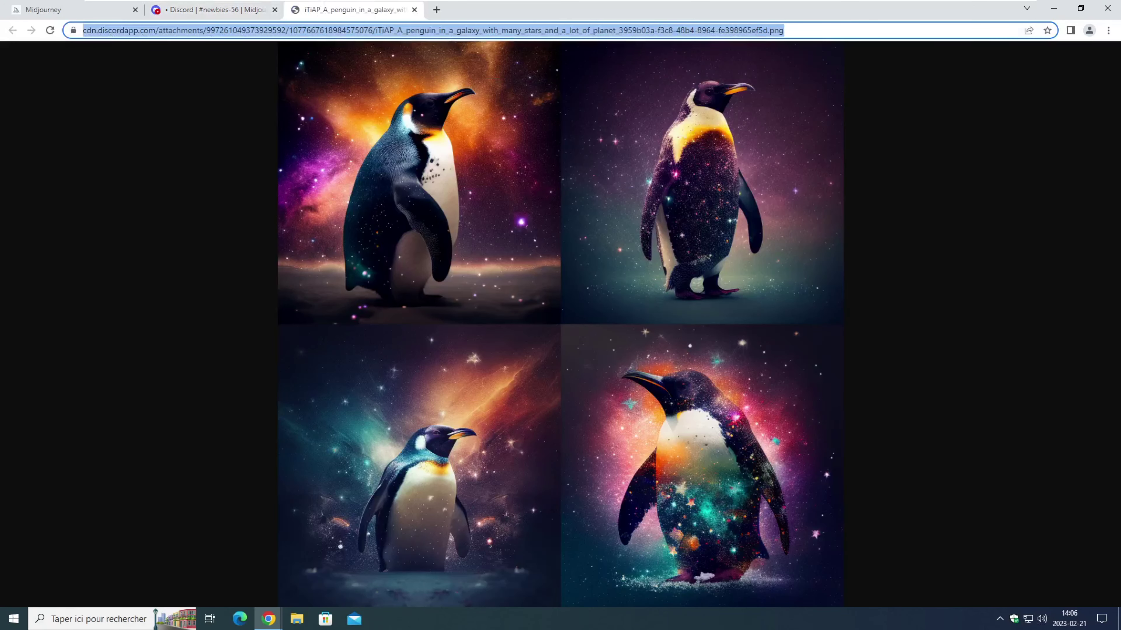
{"action": "left_click", "coordinate": [453, 203]}
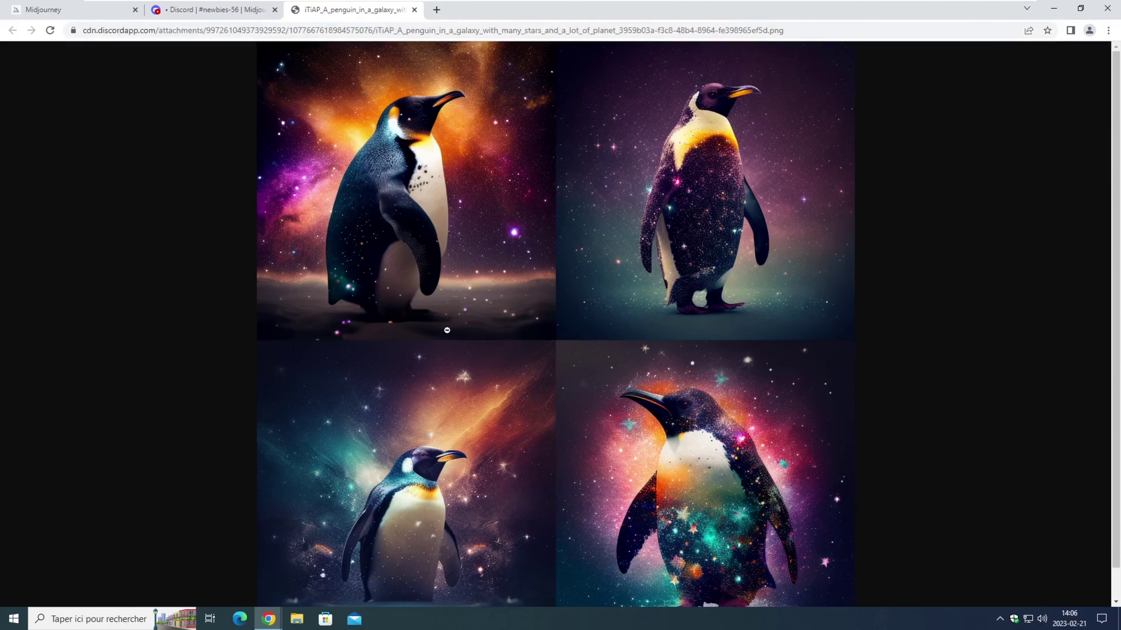
{"action": "left_click", "coordinate": [444, 289]}
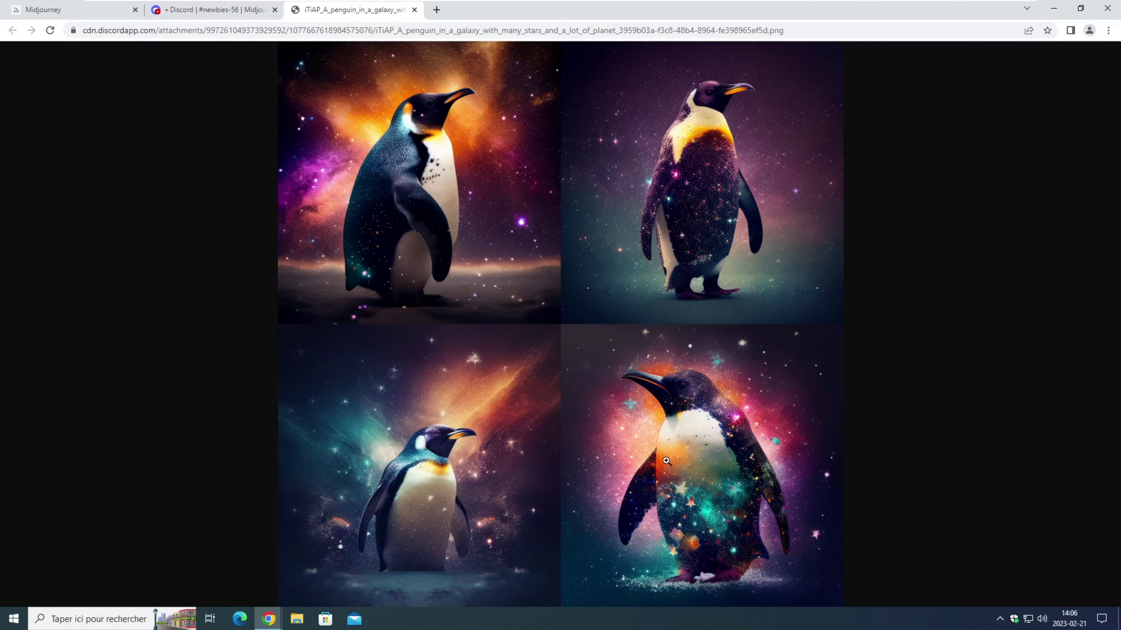
{"action": "left_click", "coordinate": [631, 426]}
{"action": "right_click", "coordinate": [499, 237]}
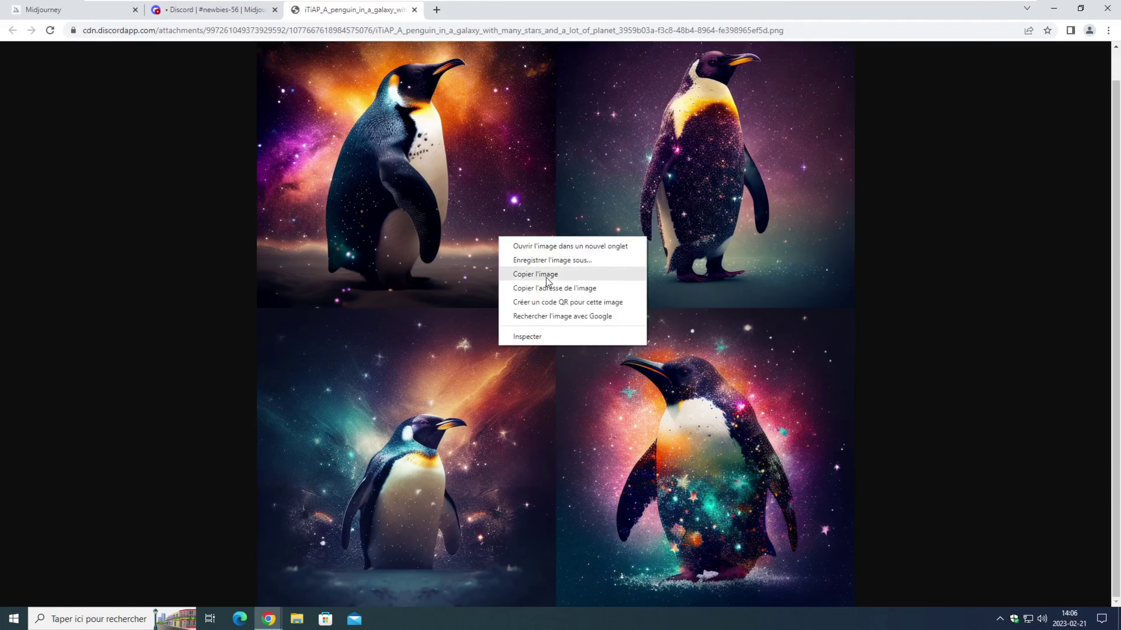
{"action": "left_click", "coordinate": [549, 261]}
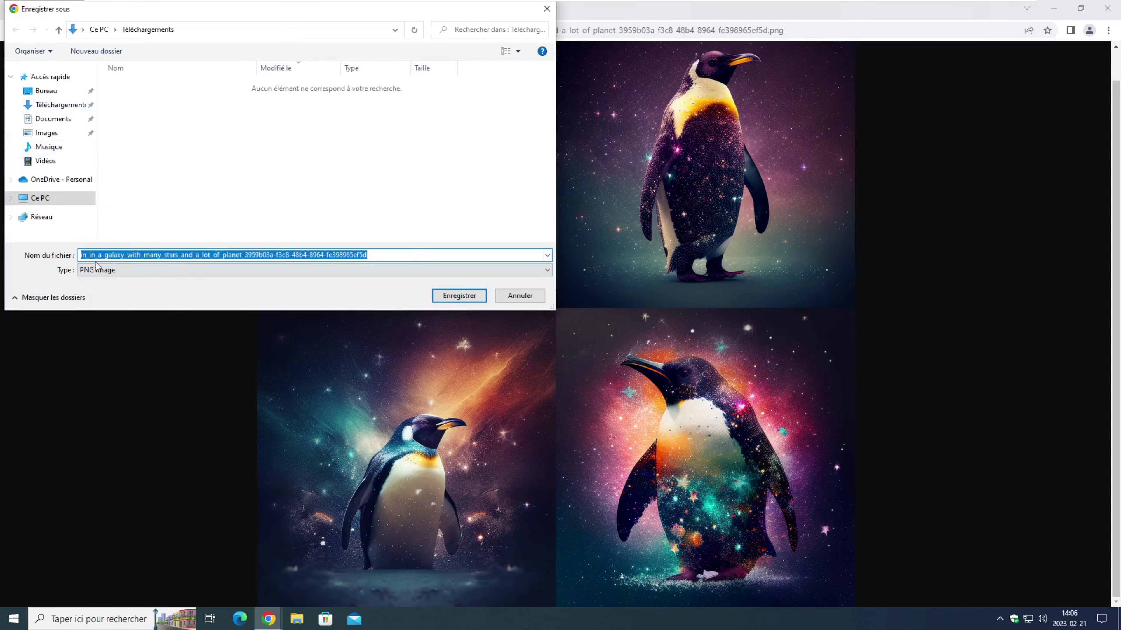
{"action": "left_click", "coordinate": [453, 295]}
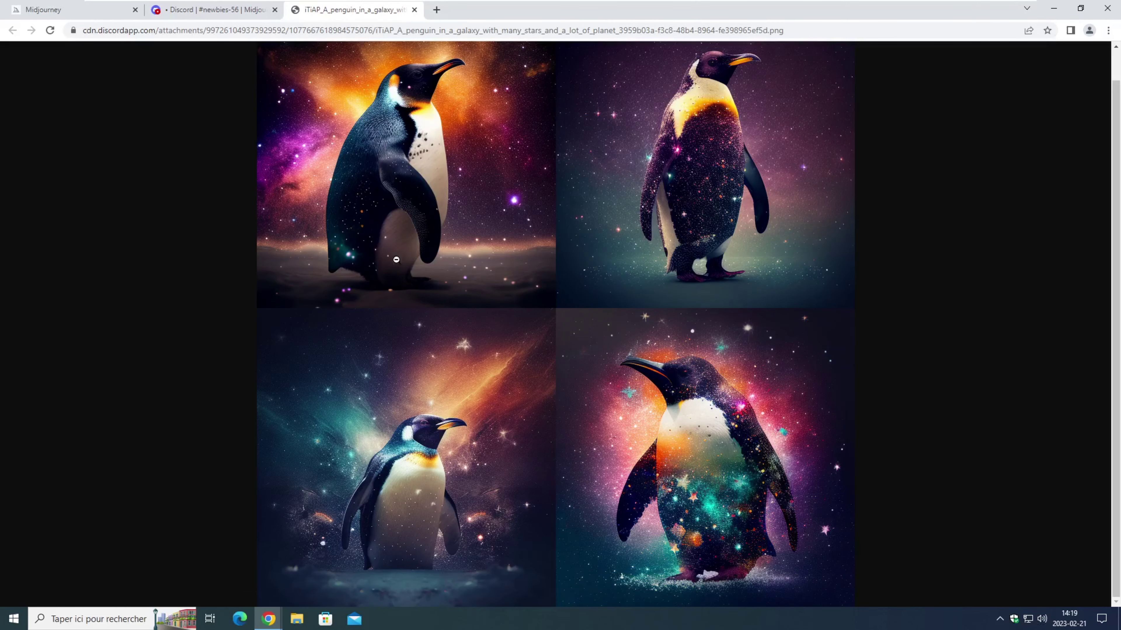
{"action": "right_click", "coordinate": [380, 177]}
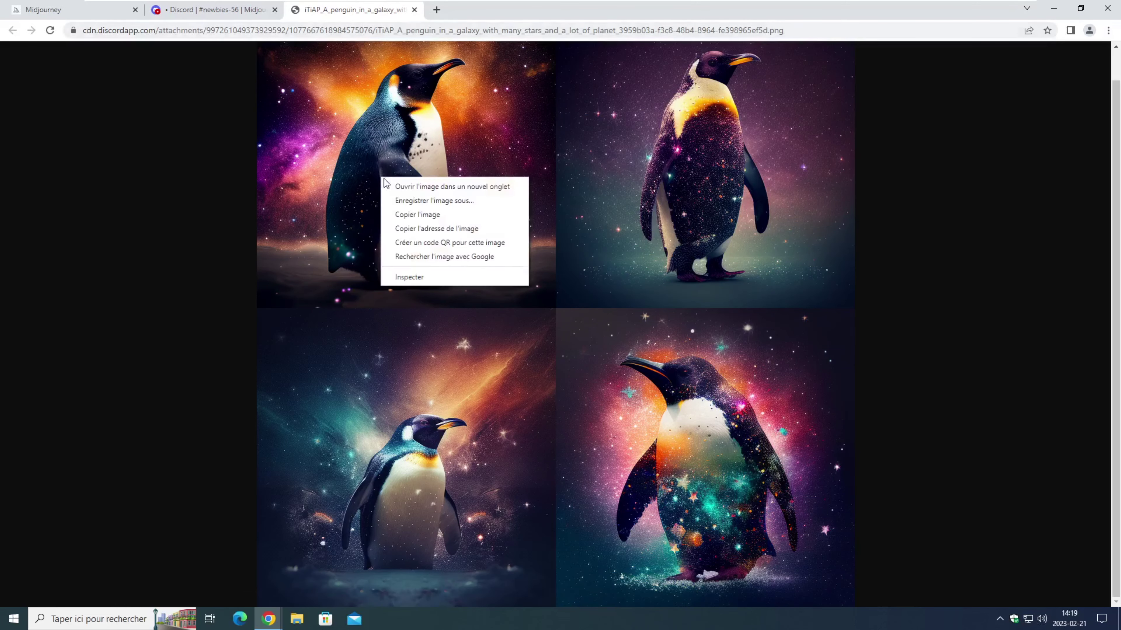
{"action": "left_click", "coordinate": [433, 201]}
{"action": "left_click", "coordinate": [517, 293]}
Close the full-size image and its preview, return to the penguin message and request variations of the first image with V1.
{"action": "left_click", "coordinate": [414, 10]}
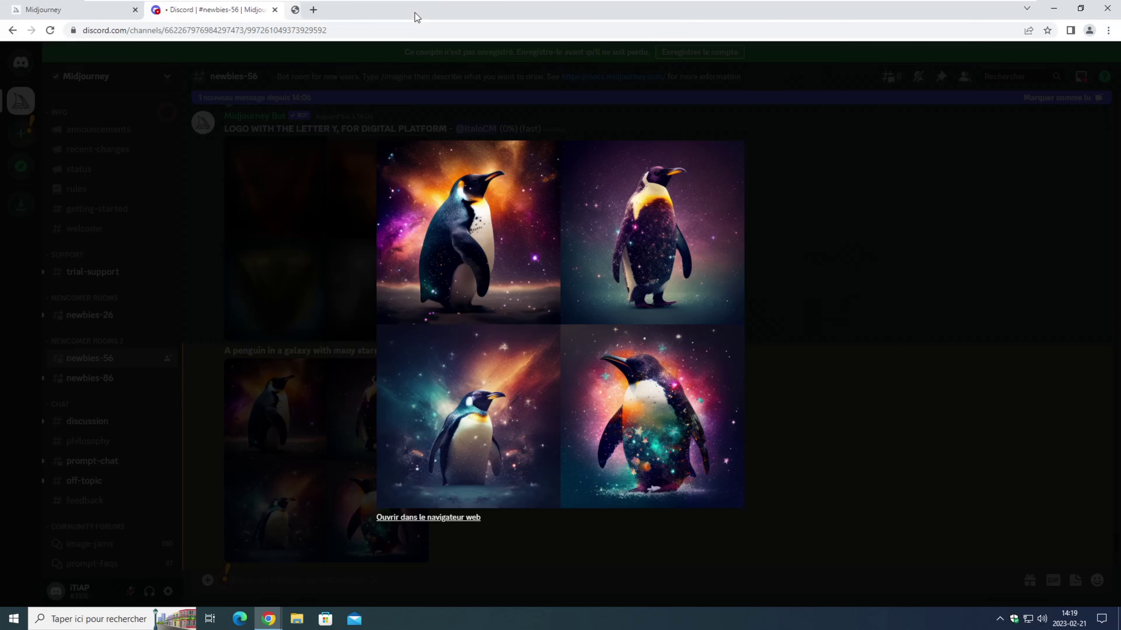
{"action": "left_click", "coordinate": [798, 352]}
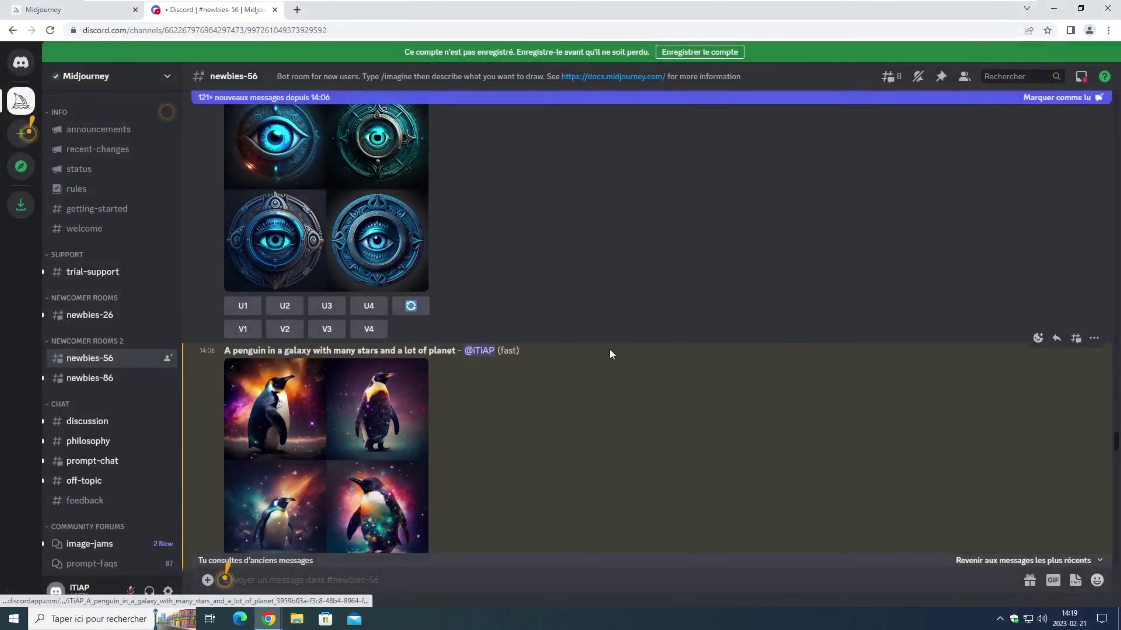
{"action": "scroll", "coordinate": [338, 343], "scroll_direction": "down", "scroll_amount": 3}
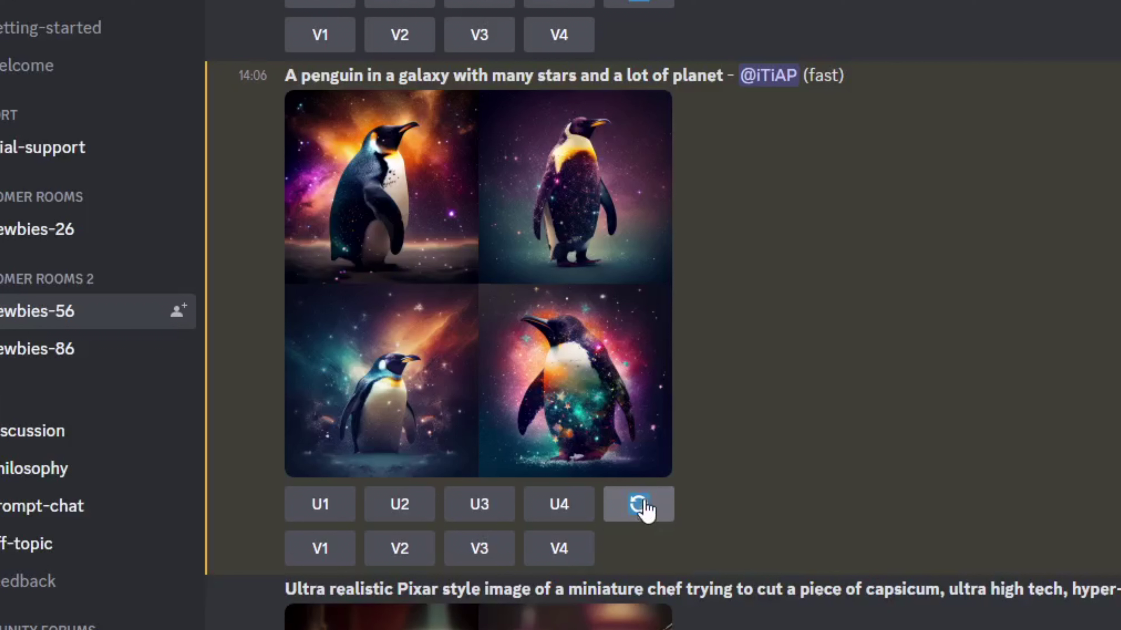
{"action": "left_click_drag", "start_coordinate": [285, 79], "coordinate": [727, 77]}
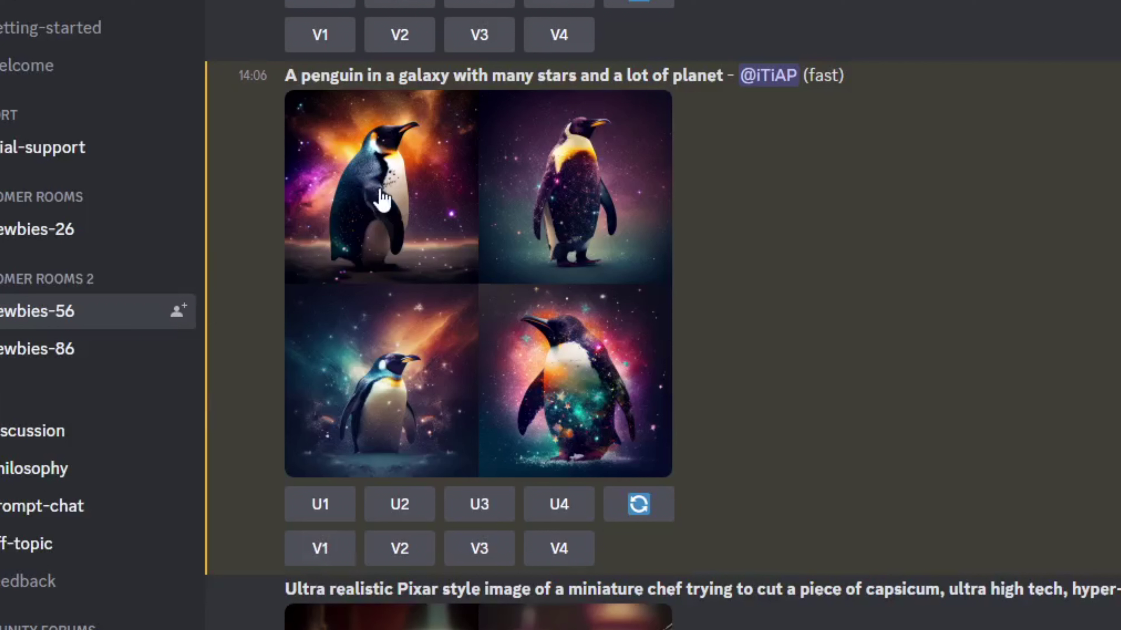
{"action": "left_click", "coordinate": [326, 557]}
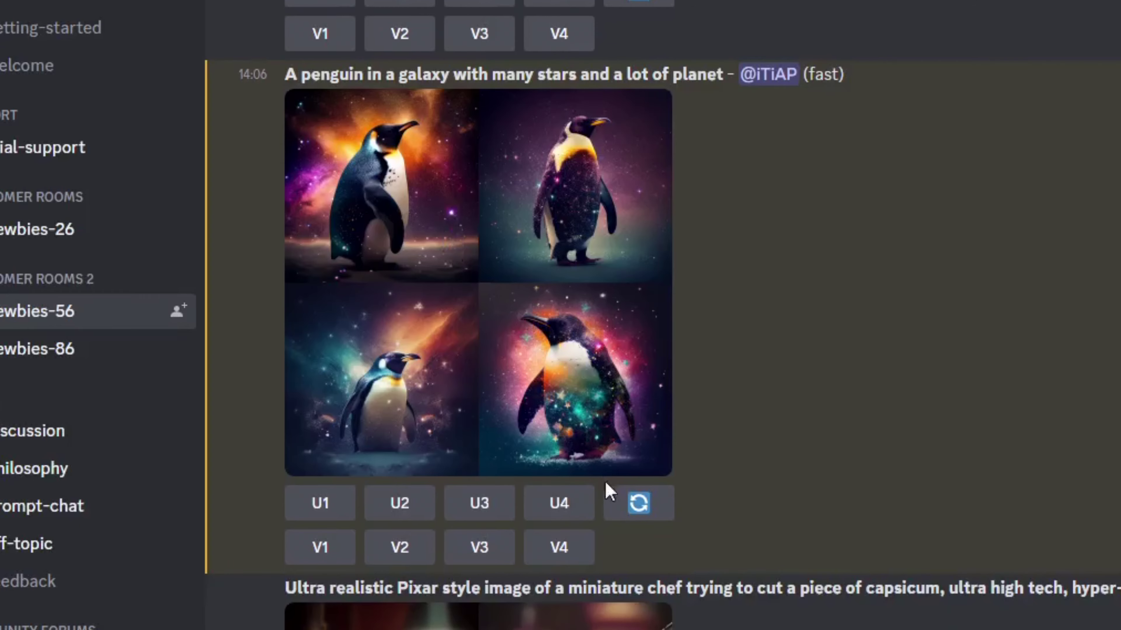
Look through the newbies-56 messages from the original penguin grid to the most recent generations.
{"action": "scroll", "coordinate": [603, 483], "scroll_direction": "down", "scroll_amount": 15}
{"action": "scroll", "coordinate": [635, 450], "scroll_direction": "down", "scroll_amount": 15}
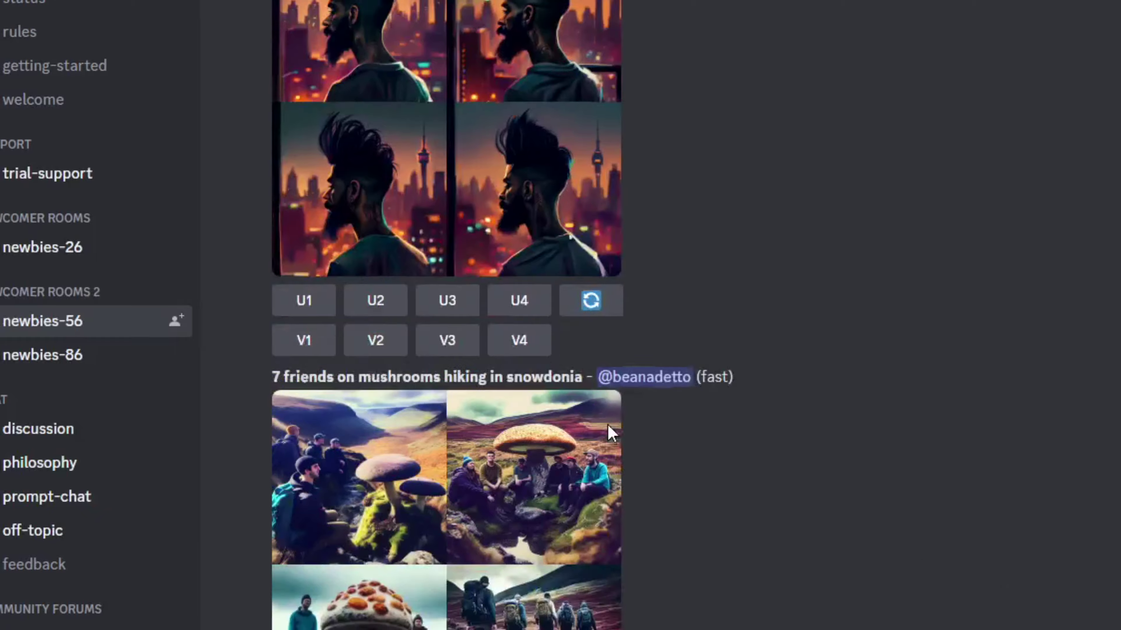
{"action": "scroll", "coordinate": [617, 313], "scroll_direction": "down", "scroll_amount": 20}
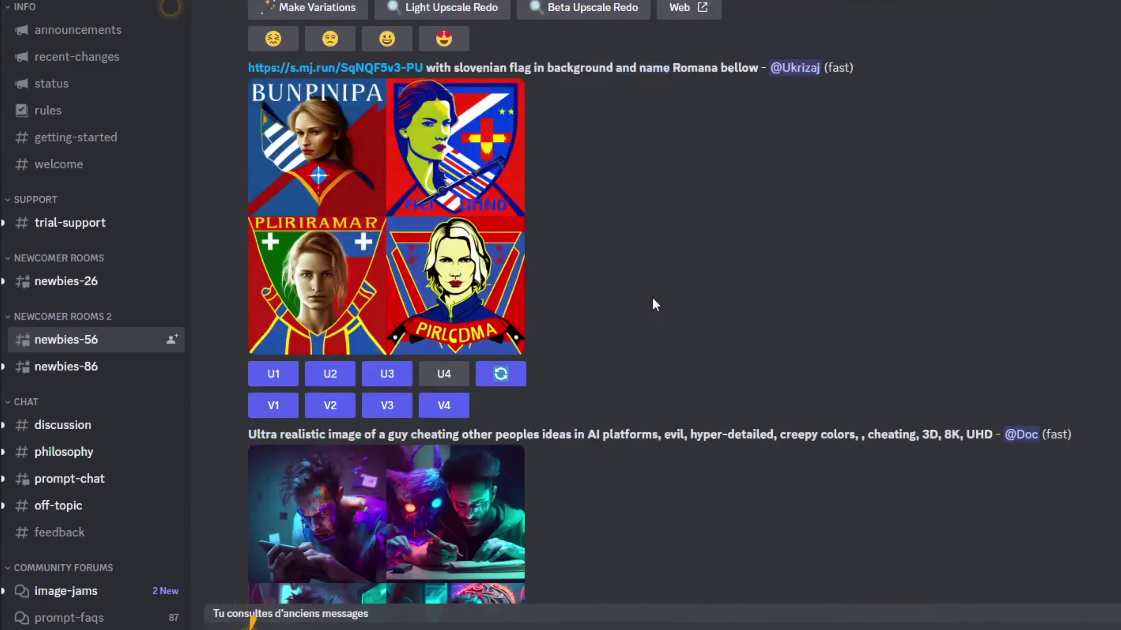
{"action": "scroll", "coordinate": [573, 323], "scroll_direction": "down", "scroll_amount": 15}
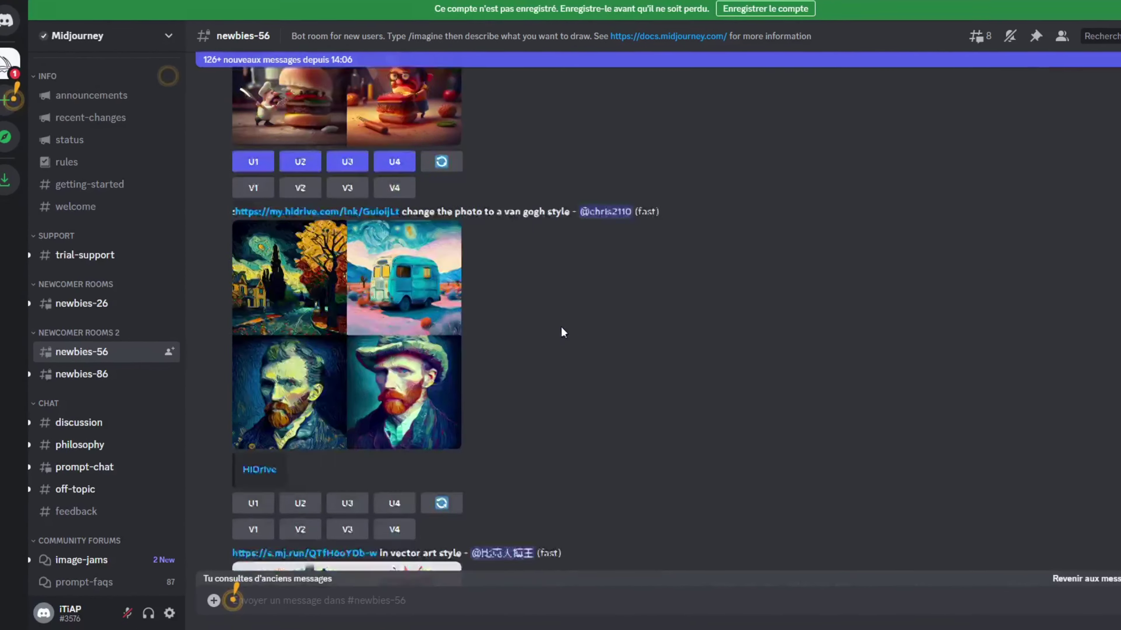
{"action": "scroll", "coordinate": [518, 337], "scroll_direction": "down", "scroll_amount": 20}
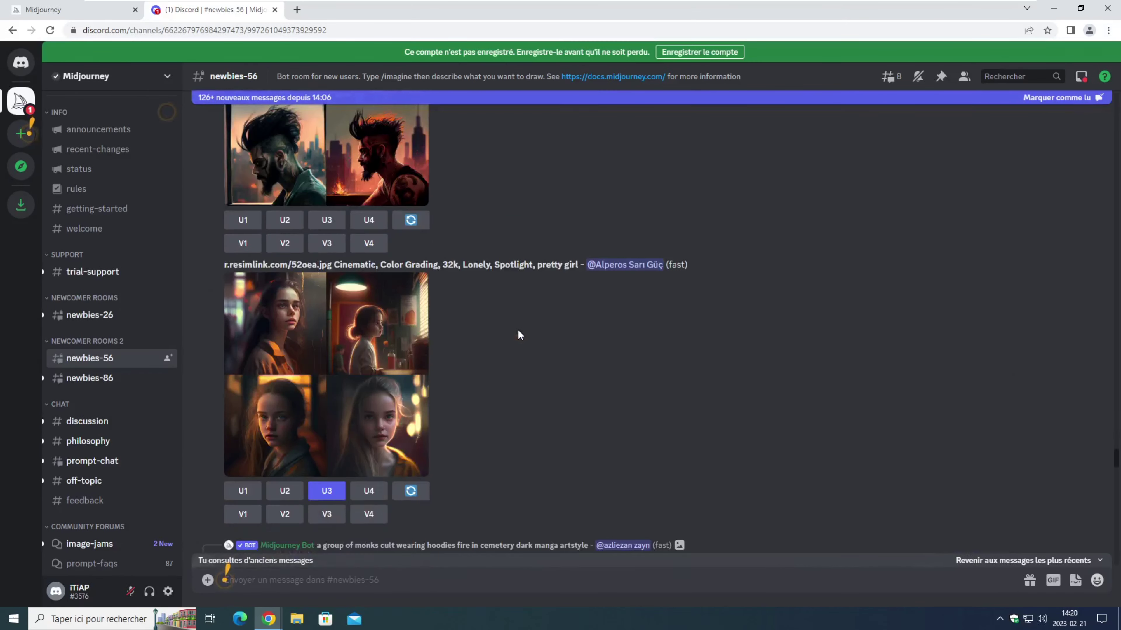
{"action": "scroll", "coordinate": [513, 341], "scroll_direction": "down", "scroll_amount": 20}
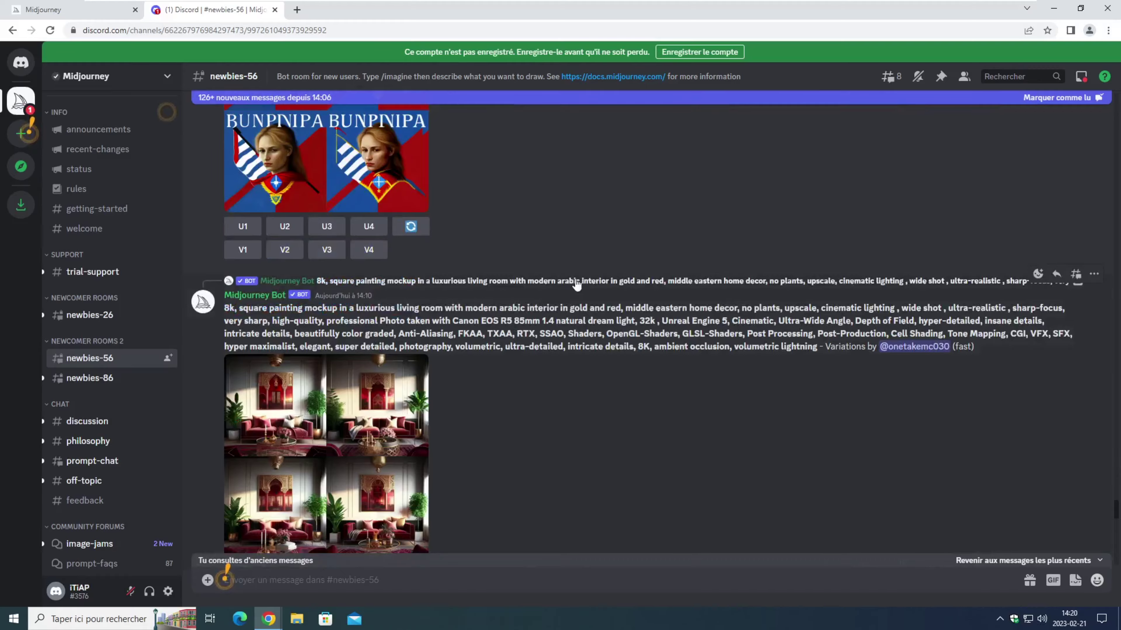
{"action": "scroll", "coordinate": [574, 304], "scroll_direction": "down", "scroll_amount": 10}
{"action": "scroll", "coordinate": [585, 306], "scroll_direction": "down", "scroll_amount": 20}
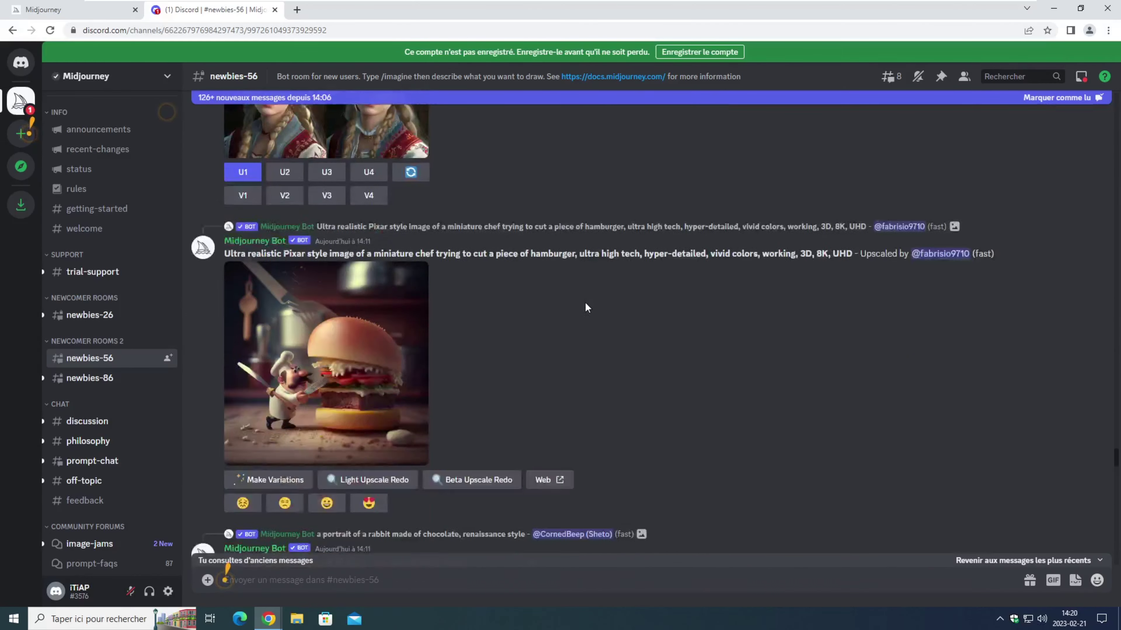
{"action": "scroll", "coordinate": [586, 305], "scroll_direction": "down", "scroll_amount": 15}
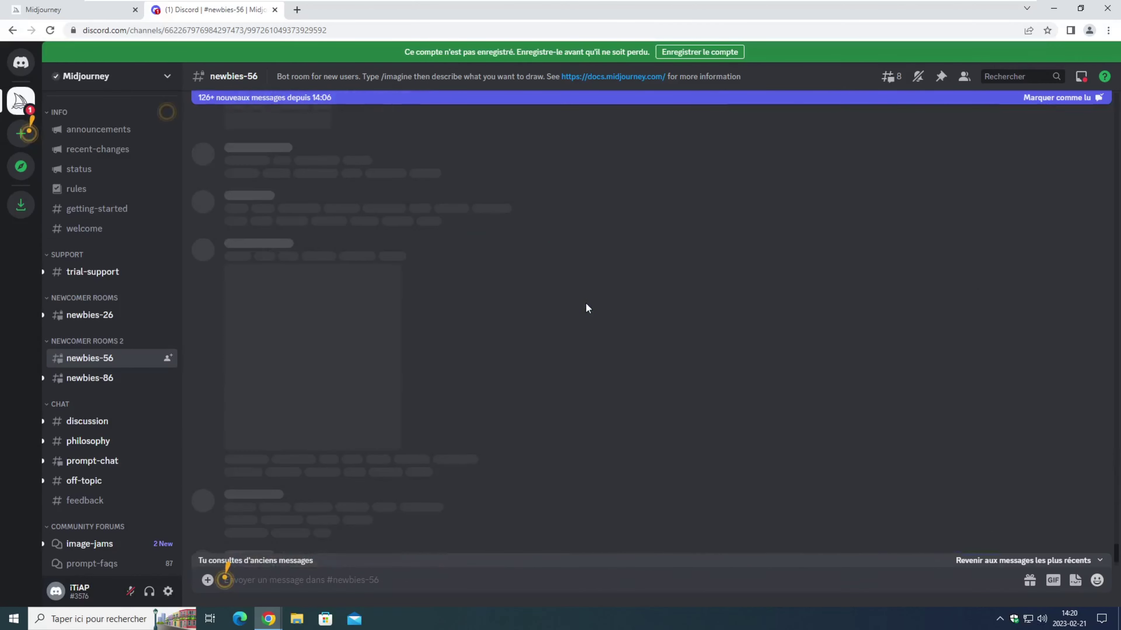
{"action": "scroll", "coordinate": [586, 305], "scroll_direction": "down", "scroll_amount": 20}
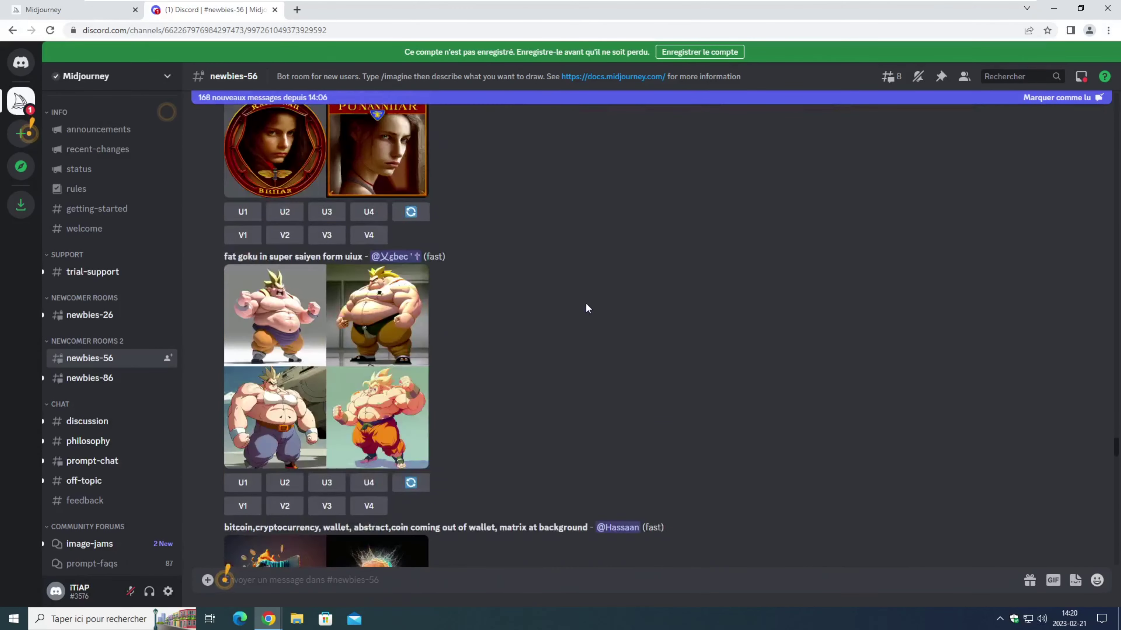
{"action": "scroll", "coordinate": [586, 304], "scroll_direction": "down", "scroll_amount": 15}
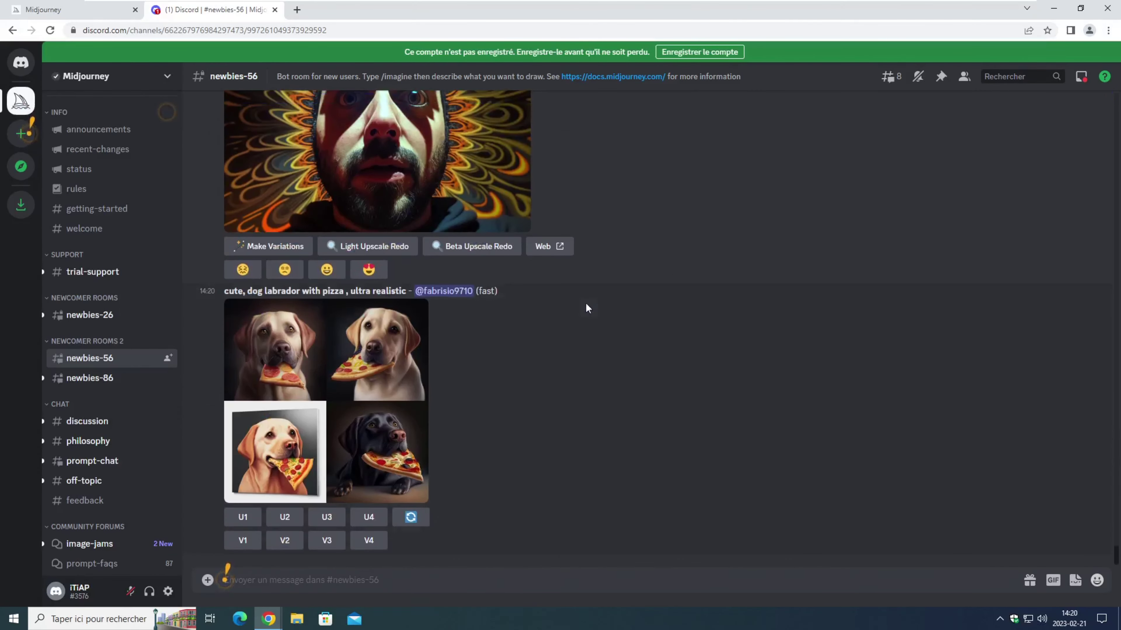
Search the recent newbies-56 messages for the generated variations of the penguin in a galaxy.
{"action": "scroll", "coordinate": [585, 327], "scroll_direction": "up", "scroll_amount": 10}
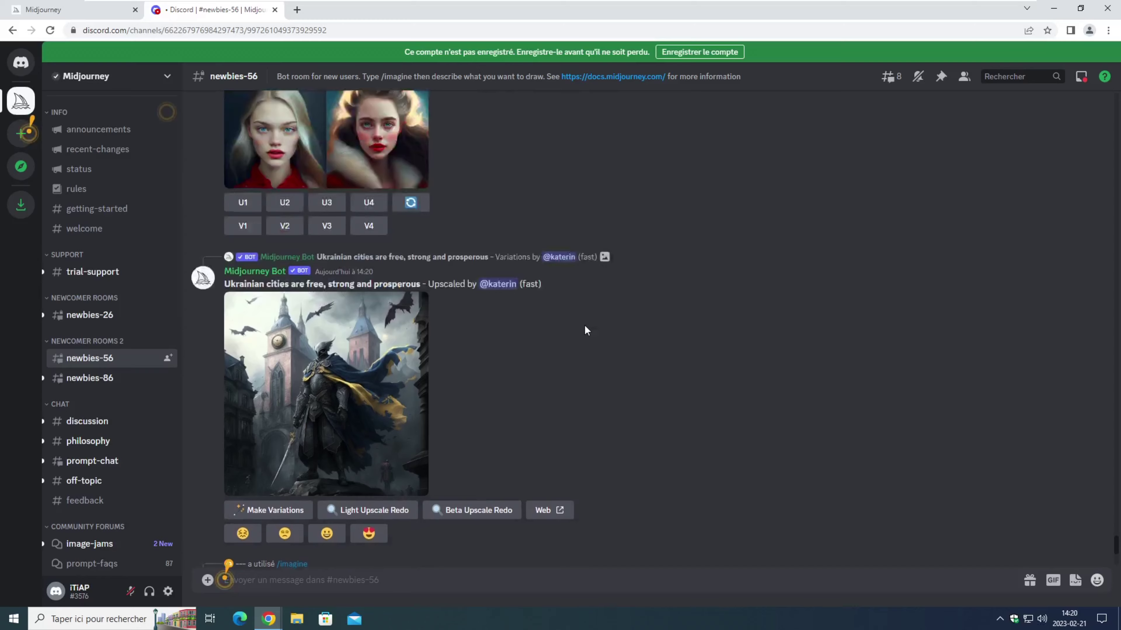
{"action": "scroll", "coordinate": [586, 335], "scroll_direction": "up", "scroll_amount": 5}
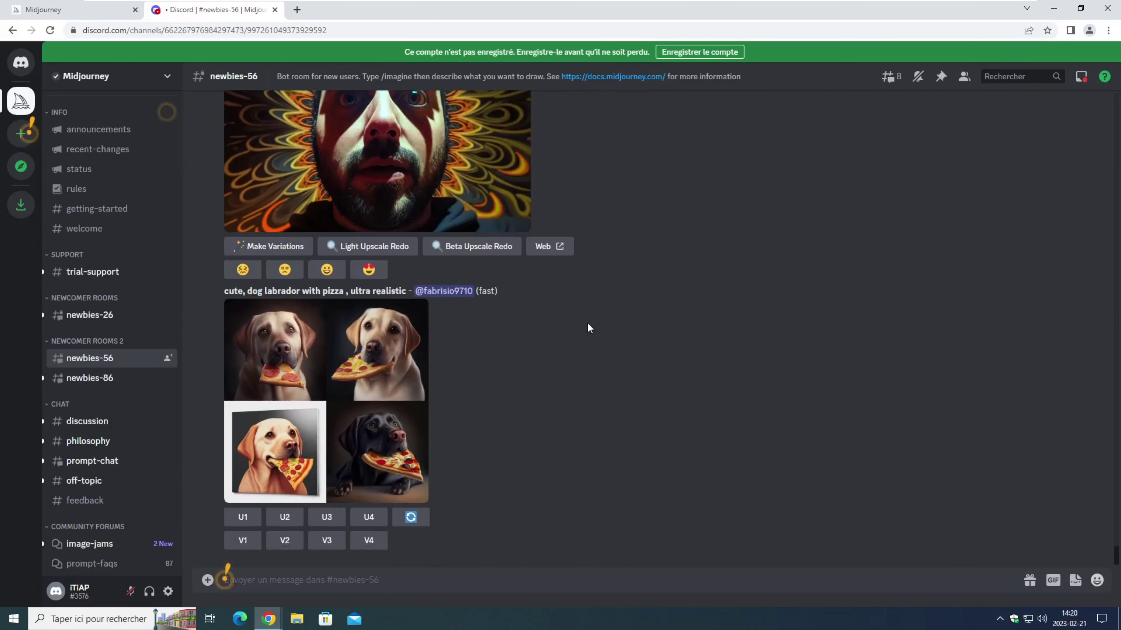
{"action": "scroll", "coordinate": [604, 417], "scroll_direction": "up", "scroll_amount": 10}
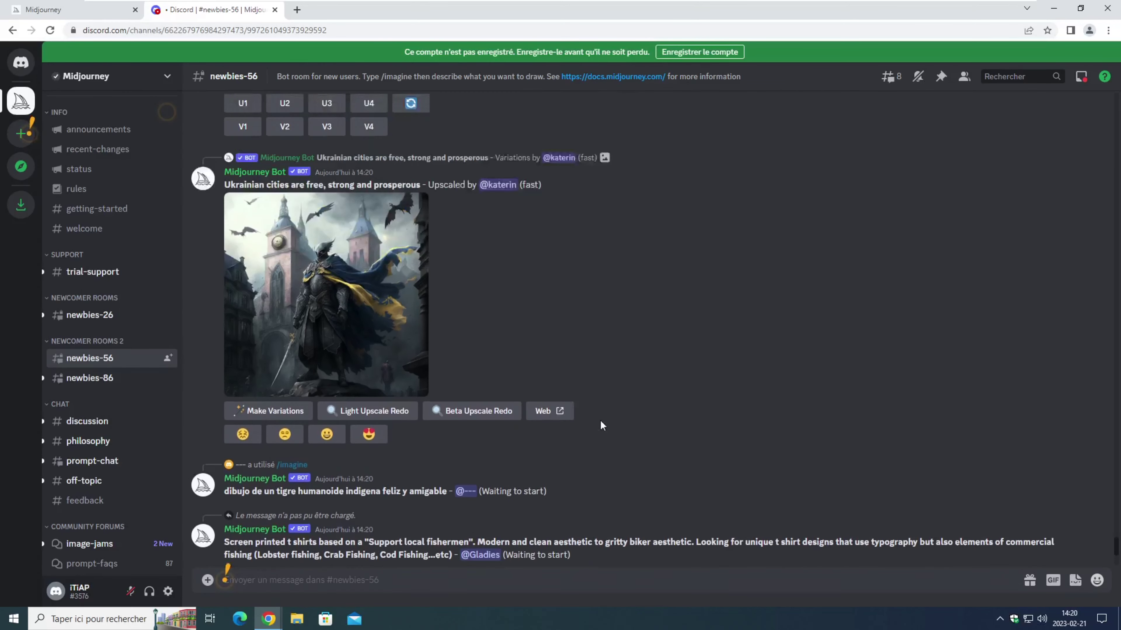
{"action": "scroll", "coordinate": [602, 419], "scroll_direction": "up", "scroll_amount": 10}
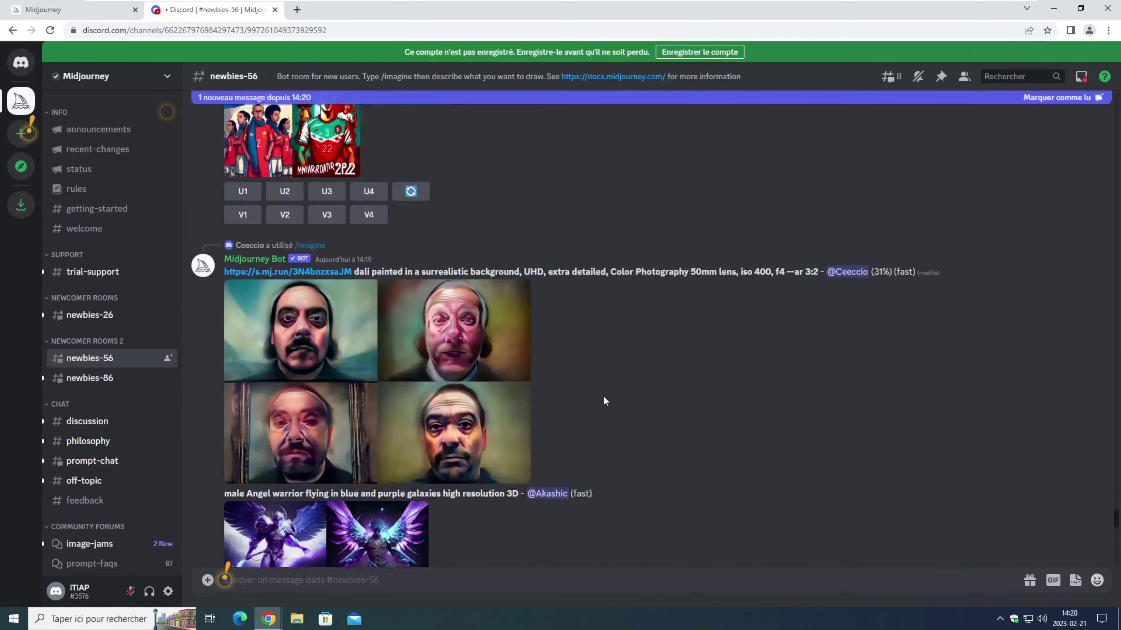
{"action": "scroll", "coordinate": [602, 404], "scroll_direction": "down", "scroll_amount": 5}
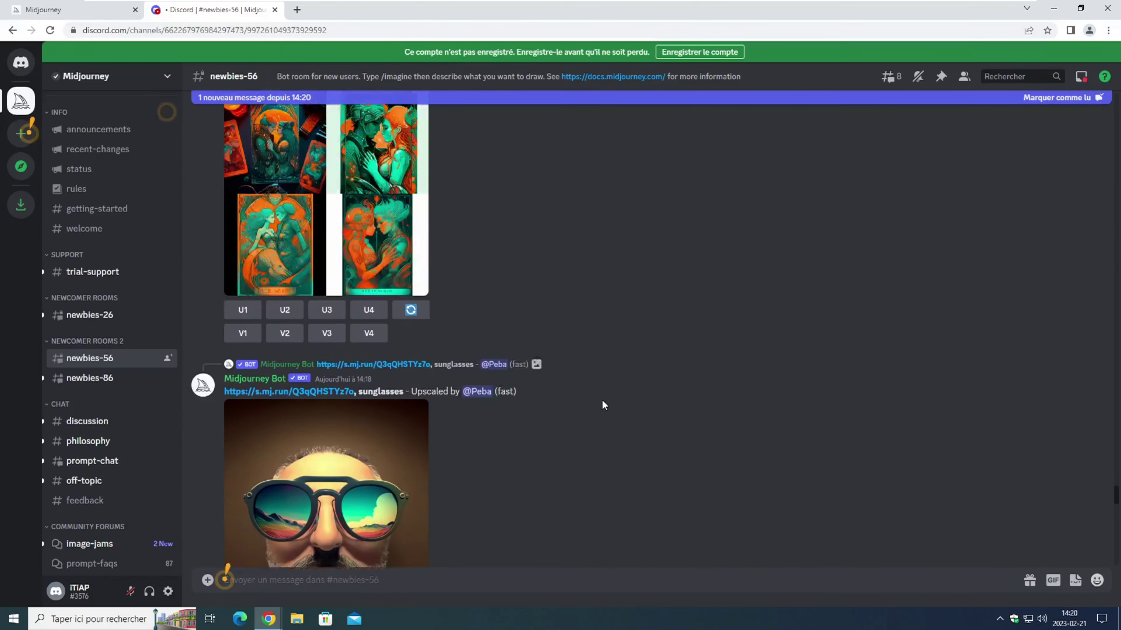
{"action": "scroll", "coordinate": [596, 403], "scroll_direction": "up", "scroll_amount": 2}
{"action": "scroll", "coordinate": [597, 402], "scroll_direction": "down", "scroll_amount": 10}
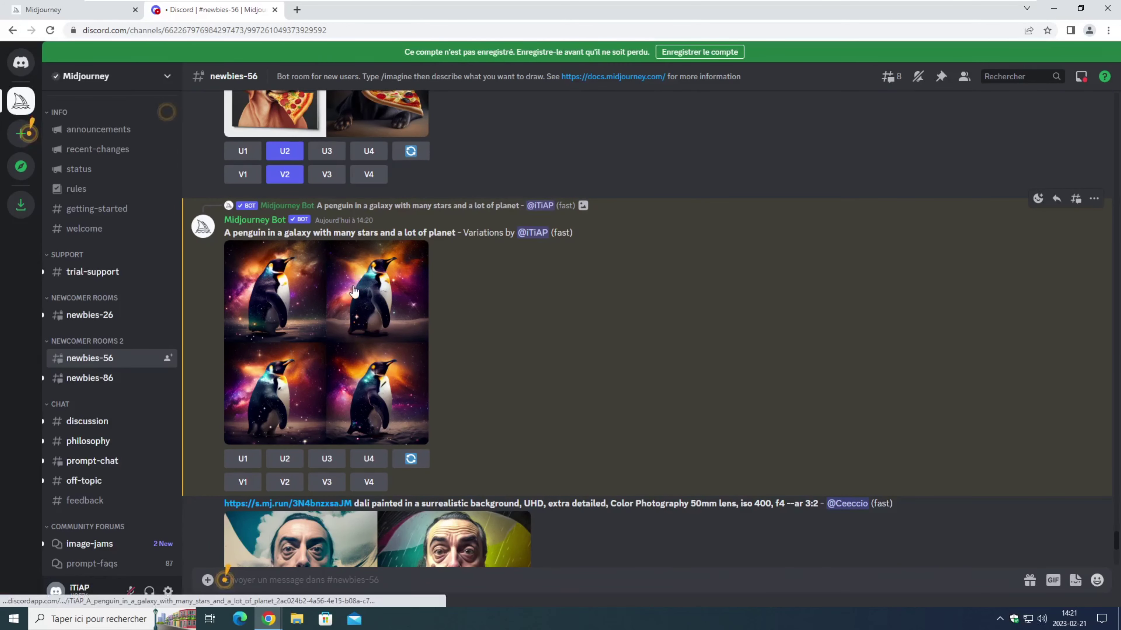
Enlarge the penguin variations grid to examine it, close the preview and request an upscale of the second image with U2.
{"action": "left_click", "coordinate": [262, 308]}
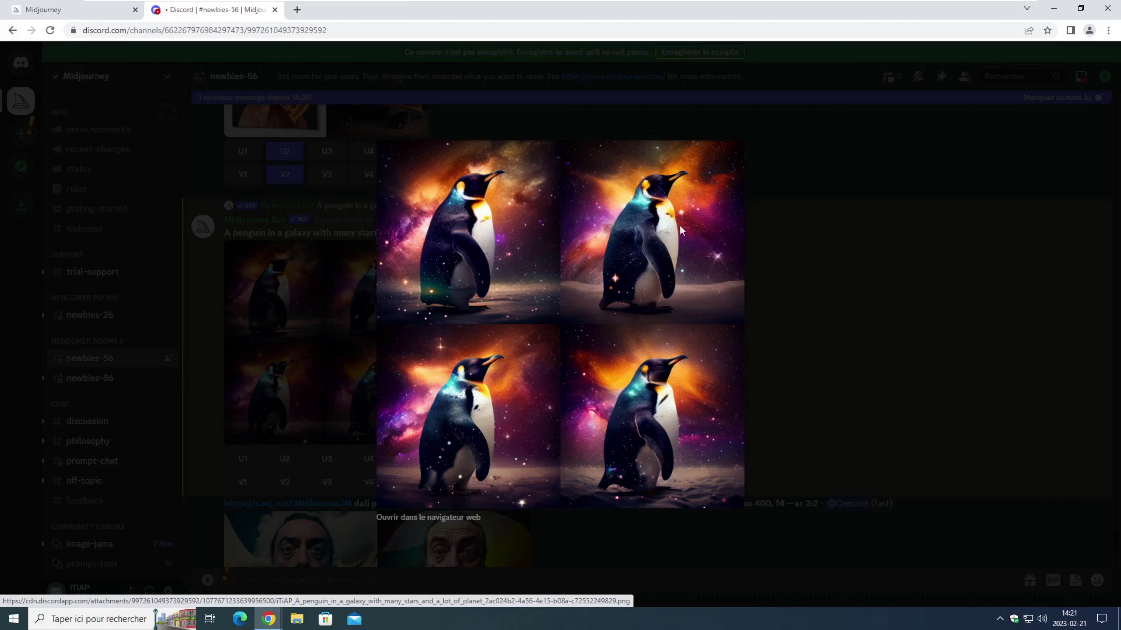
{"action": "left_click", "coordinate": [795, 300]}
{"action": "left_click", "coordinate": [286, 462]}
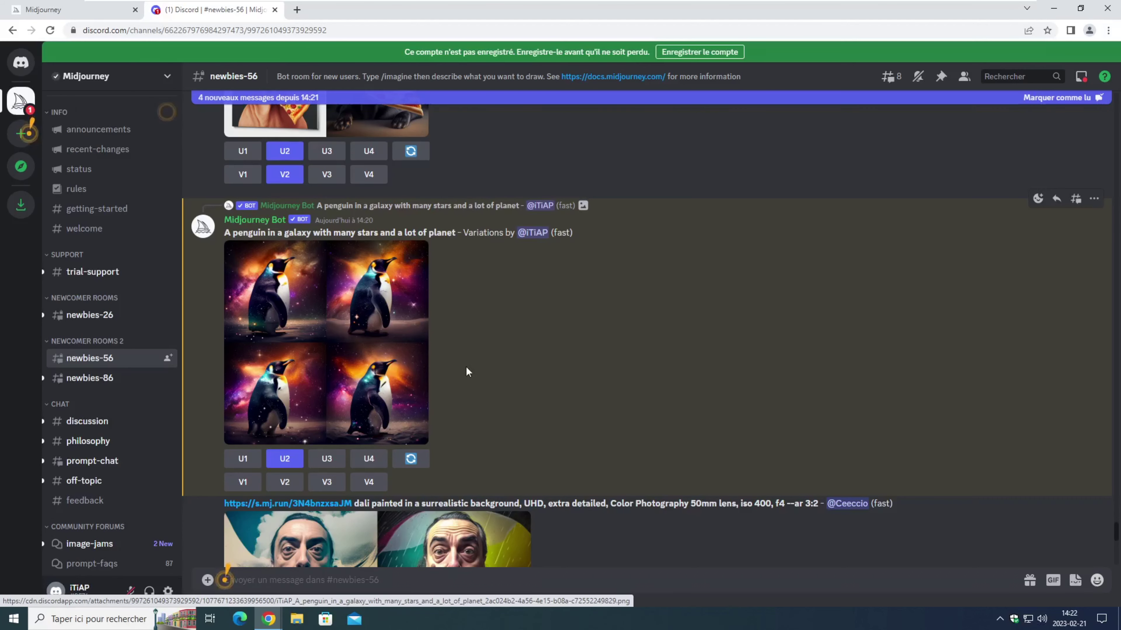
Follow the newest newbies-56 messages to the penguin upscaling job and locate the finished upscaled image.
{"action": "scroll", "coordinate": [466, 368], "scroll_direction": "down", "scroll_amount": 15}
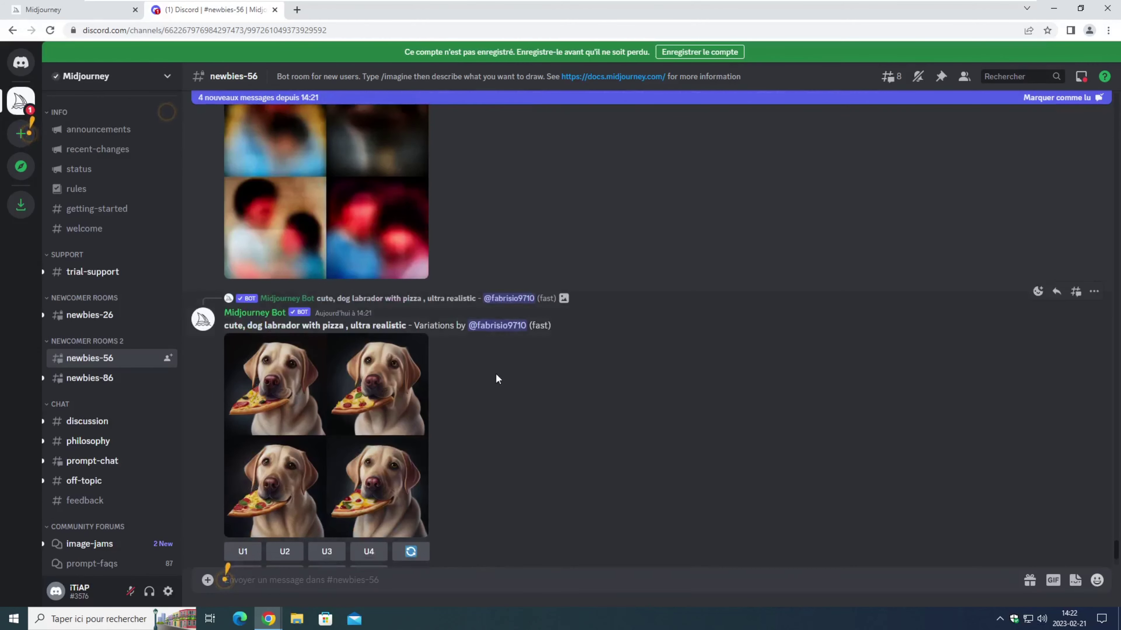
{"action": "scroll", "coordinate": [496, 378], "scroll_direction": "down", "scroll_amount": 9}
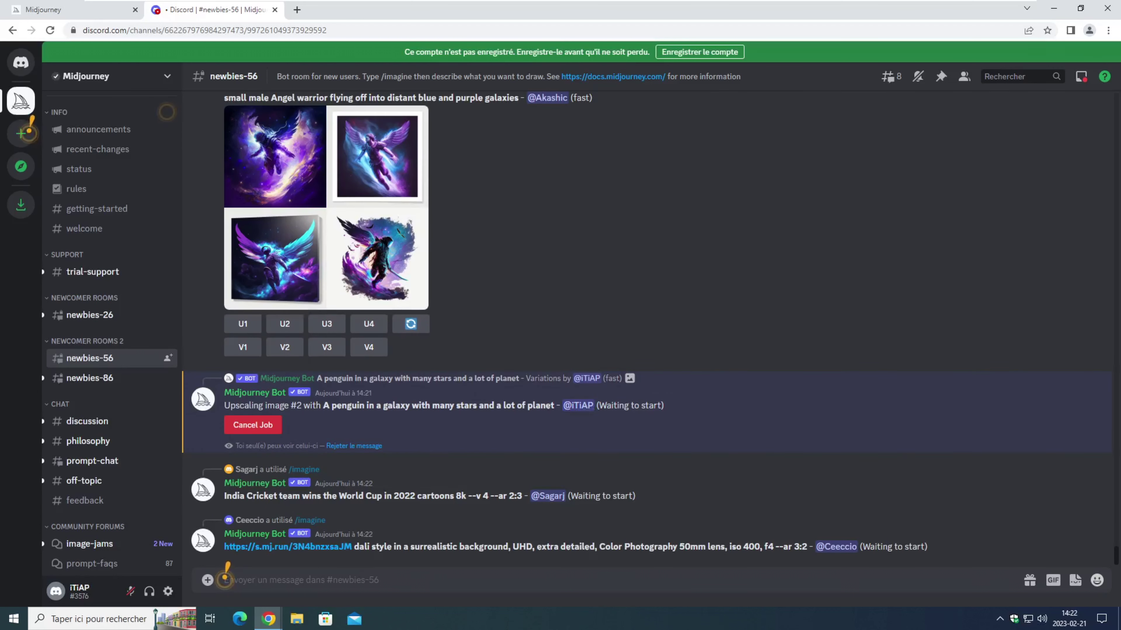
{"action": "scroll", "coordinate": [390, 366], "scroll_direction": "up", "scroll_amount": 5}
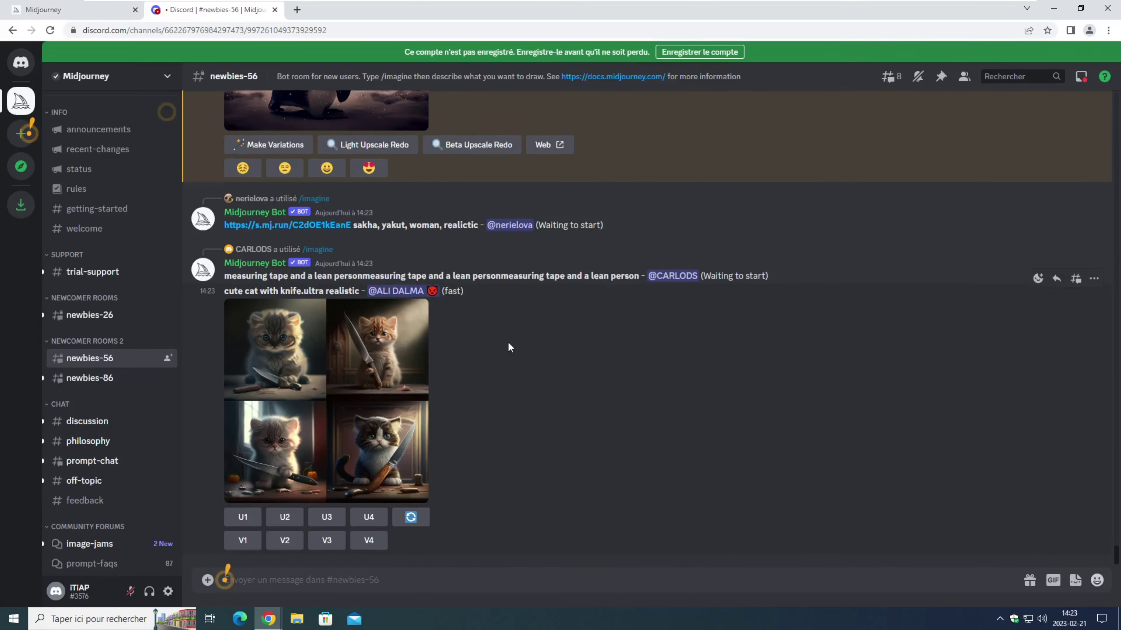
{"action": "scroll", "coordinate": [511, 353], "scroll_direction": "up", "scroll_amount": 6}
{"action": "scroll", "coordinate": [379, 432], "scroll_direction": "down", "scroll_amount": 1}
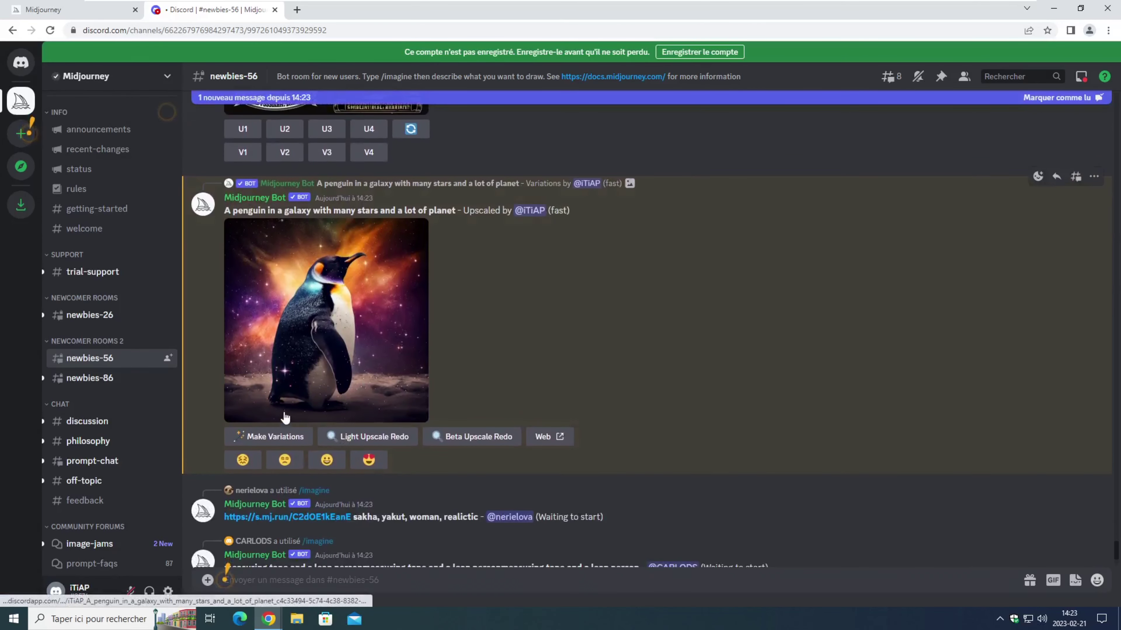
Open the upscaled penguin image full size in a browser tab, examine it, and close both the tab and the preview.
{"action": "left_click", "coordinate": [322, 323]}
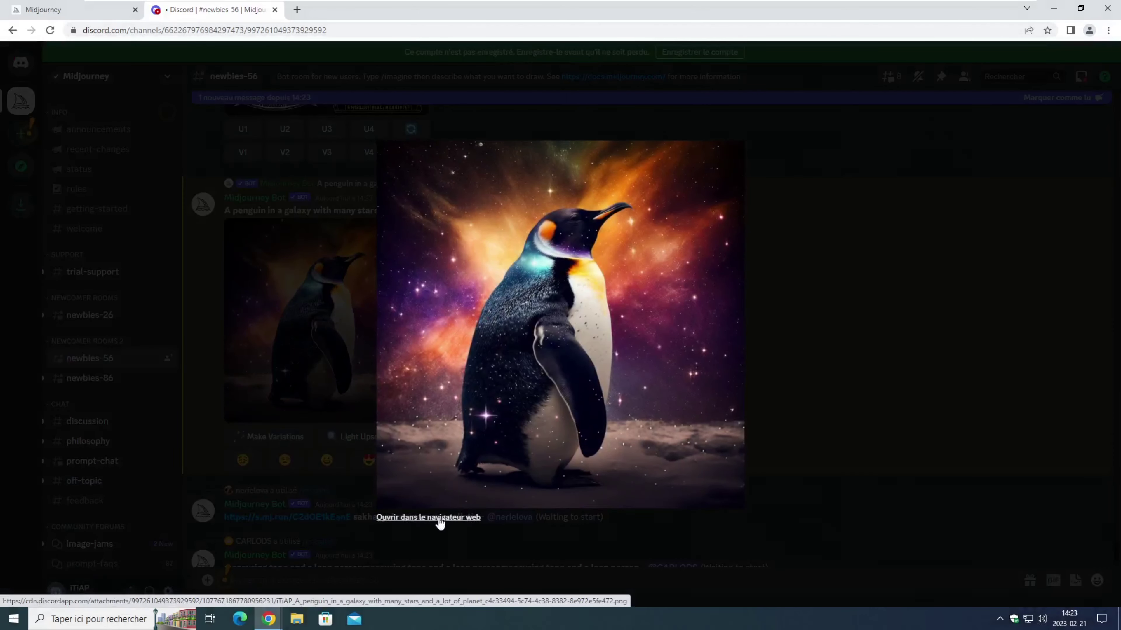
{"action": "left_click", "coordinate": [438, 517]}
{"action": "left_click", "coordinate": [507, 312]}
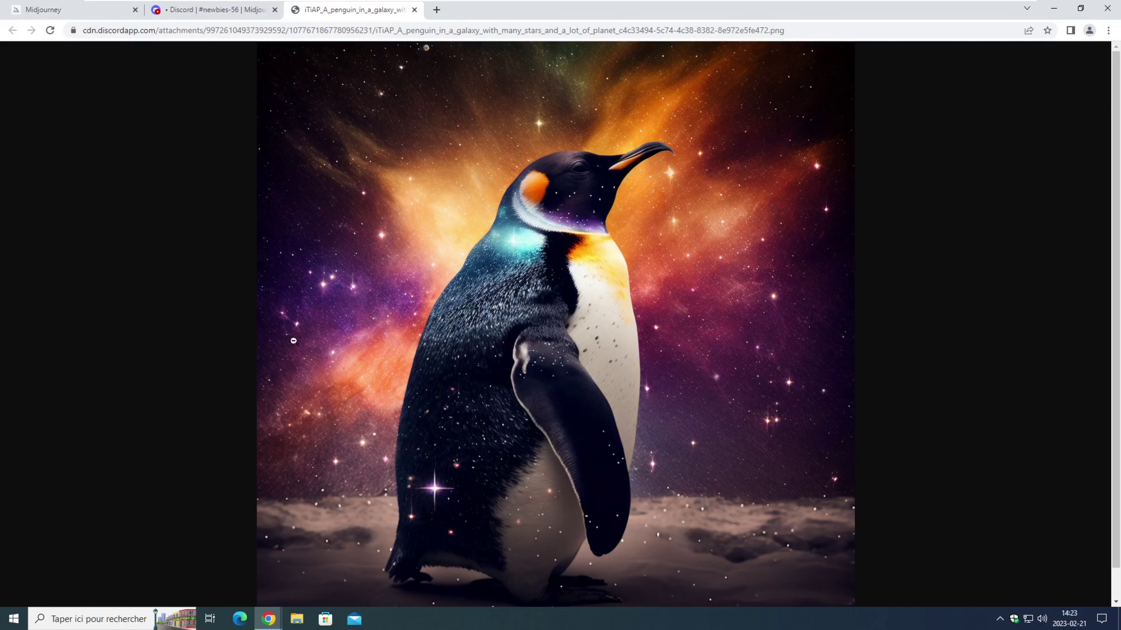
{"action": "scroll", "coordinate": [712, 440], "scroll_direction": "down", "scroll_amount": 1}
{"action": "scroll", "coordinate": [706, 442], "scroll_direction": "up", "scroll_amount": 1}
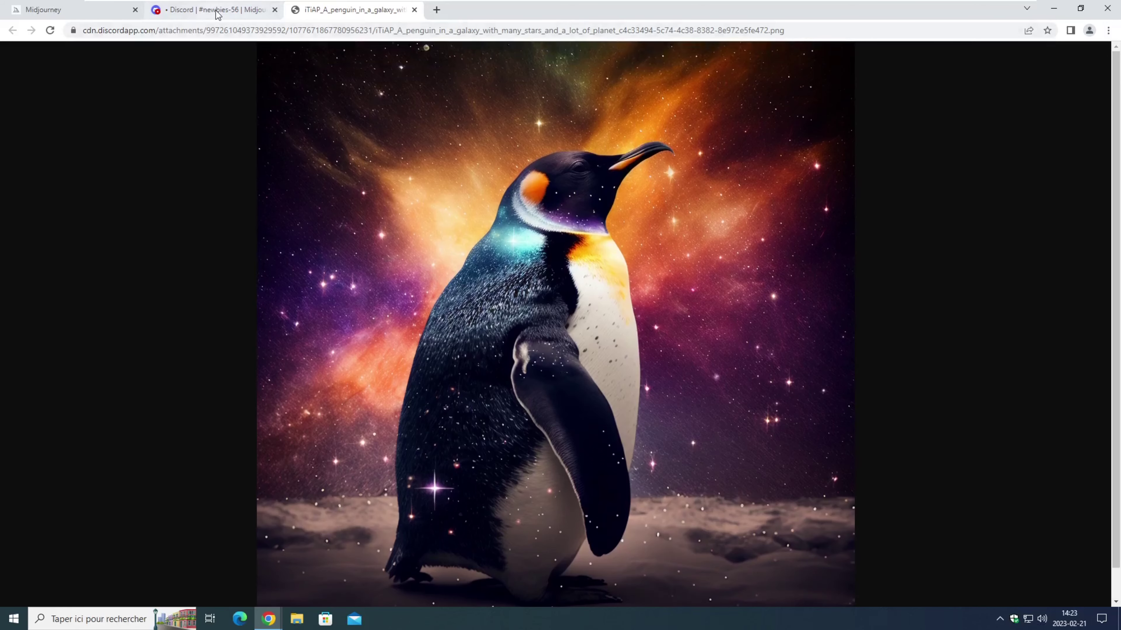
{"action": "left_click", "coordinate": [415, 9]}
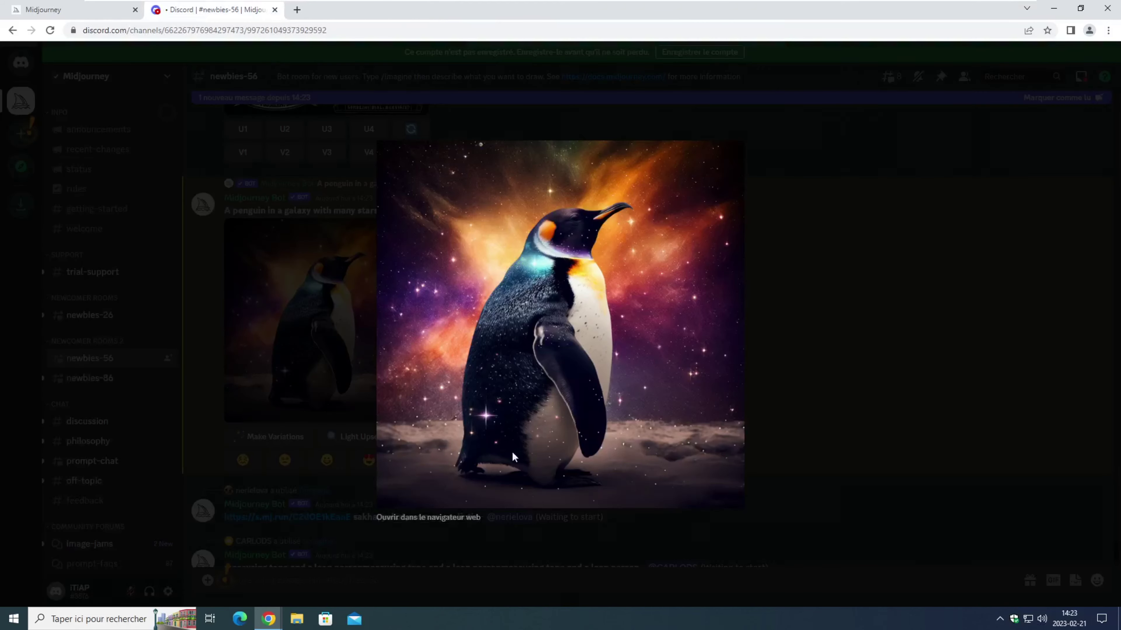
{"action": "left_click", "coordinate": [800, 379]}
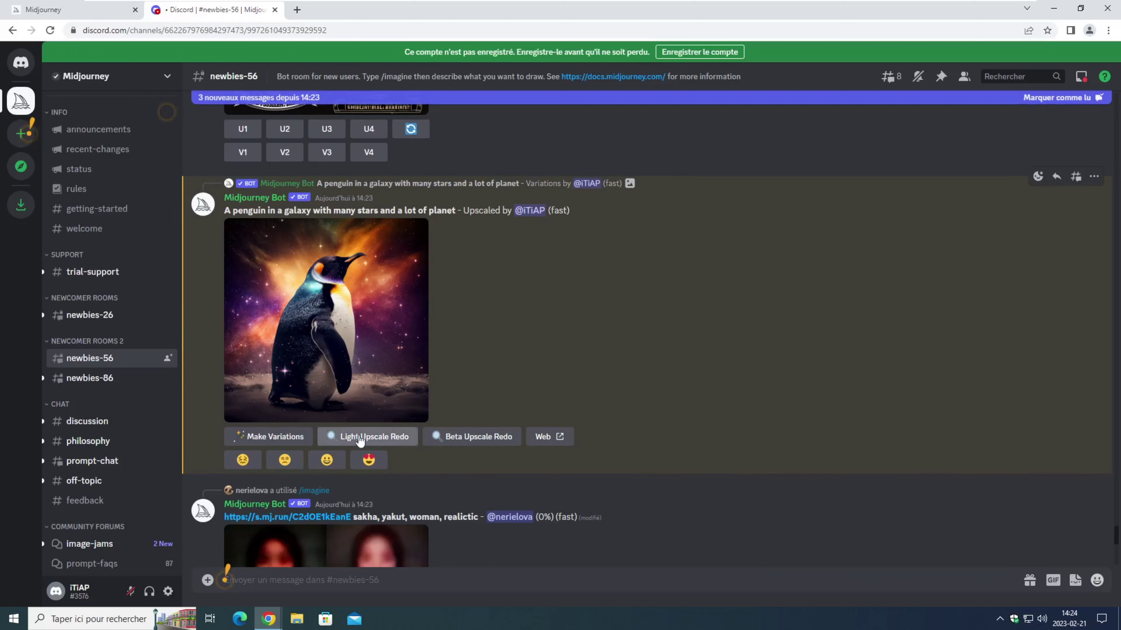
Reopen the upscaled penguin in a browser tab, save it as a PNG under the suggested file name, and close the tab and preview.
{"action": "left_click", "coordinate": [338, 339]}
{"action": "left_click", "coordinate": [443, 520]}
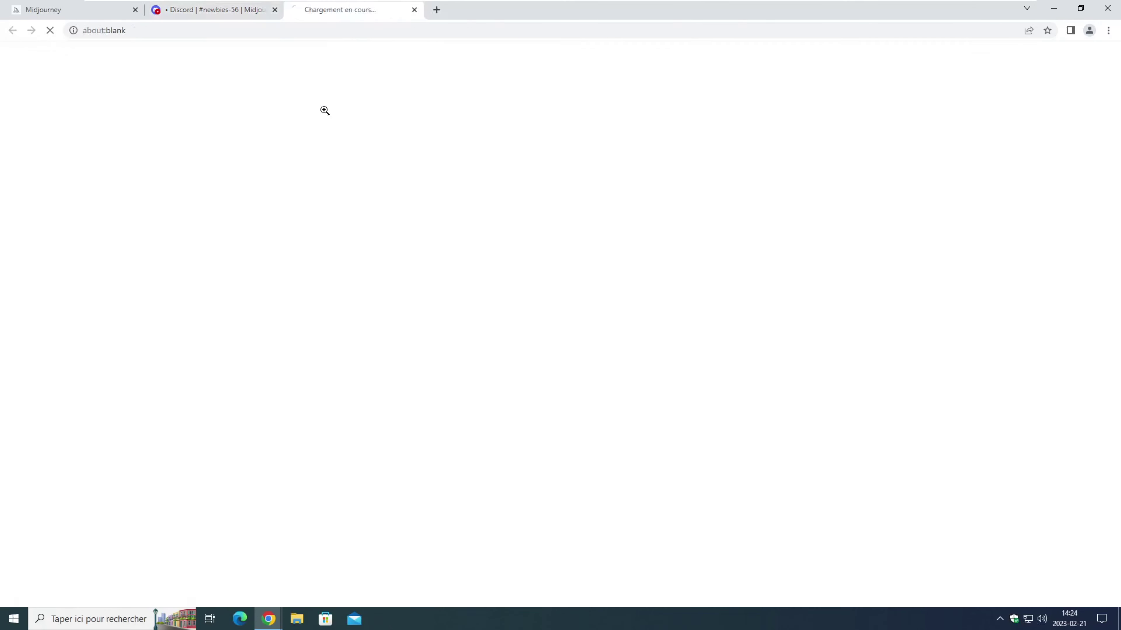
{"action": "left_click", "coordinate": [618, 196]}
{"action": "right_click", "coordinate": [560, 214]}
{"action": "left_click", "coordinate": [594, 236]}
{"action": "left_click", "coordinate": [459, 296]}
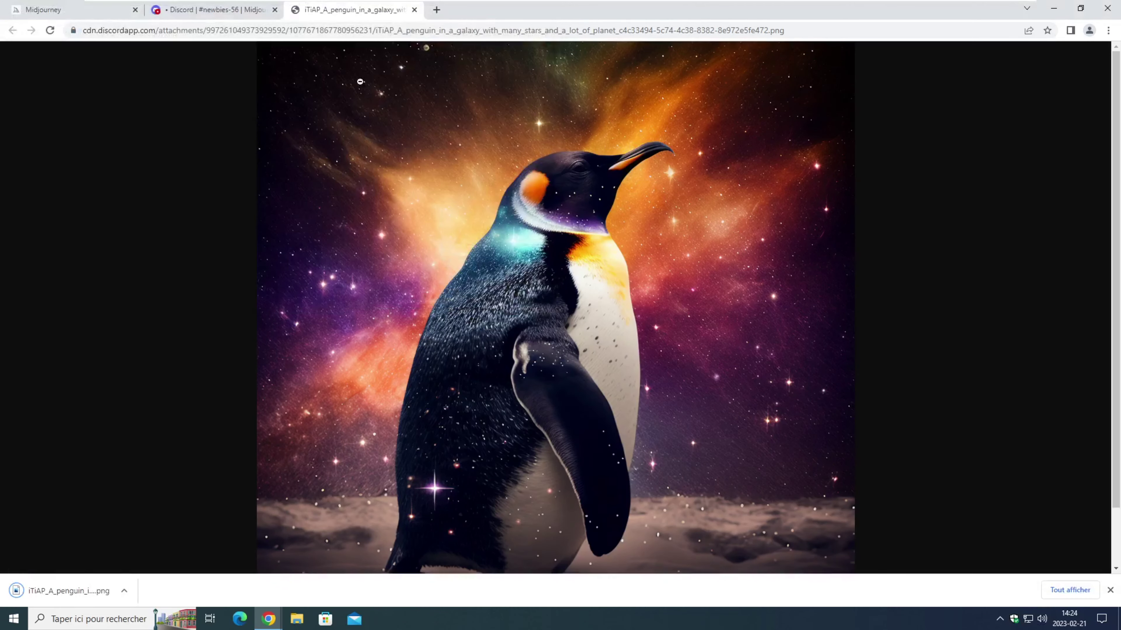
{"action": "left_click", "coordinate": [413, 10]}
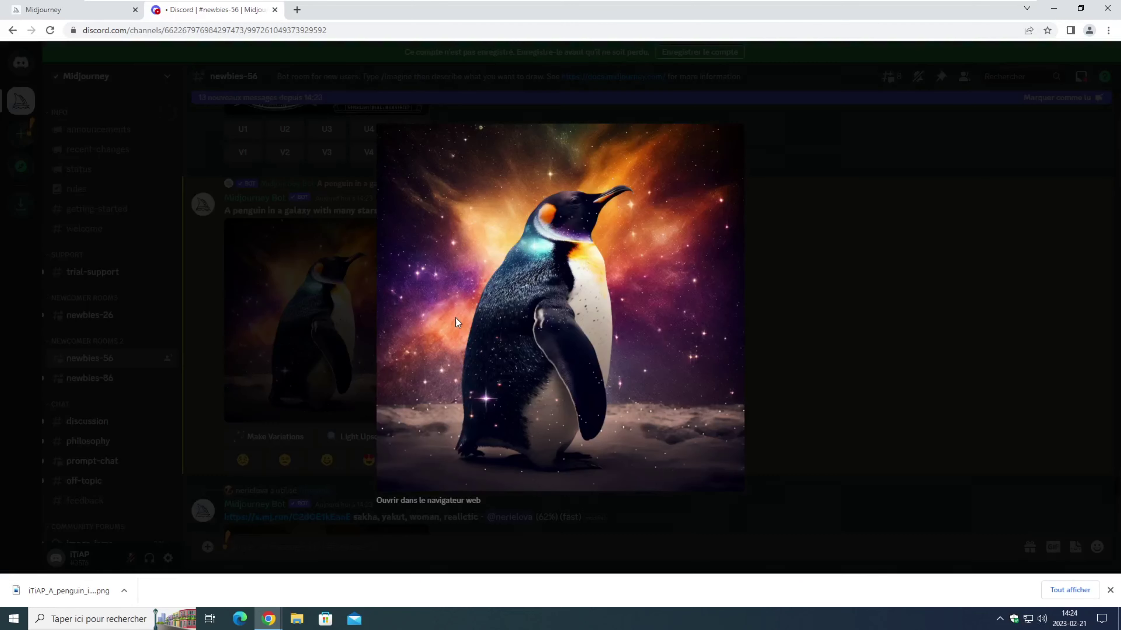
{"action": "left_click", "coordinate": [847, 333]}
Browse the latest generations in newbies-56, switch to the newbies-86 channel and look through its images.
{"action": "scroll", "coordinate": [569, 373], "scroll_direction": "down", "scroll_amount": 10}
{"action": "scroll", "coordinate": [569, 374], "scroll_direction": "down", "scroll_amount": 10}
{"action": "mouse_move", "coordinate": [79, 362]}
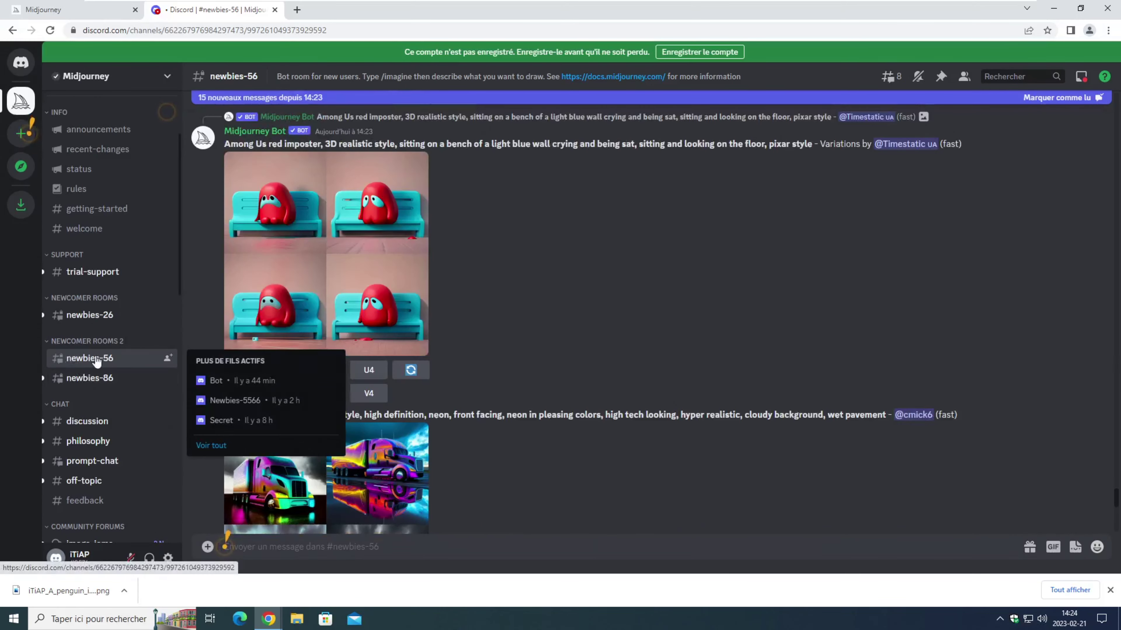
{"action": "scroll", "coordinate": [530, 396], "scroll_direction": "down", "scroll_amount": 10}
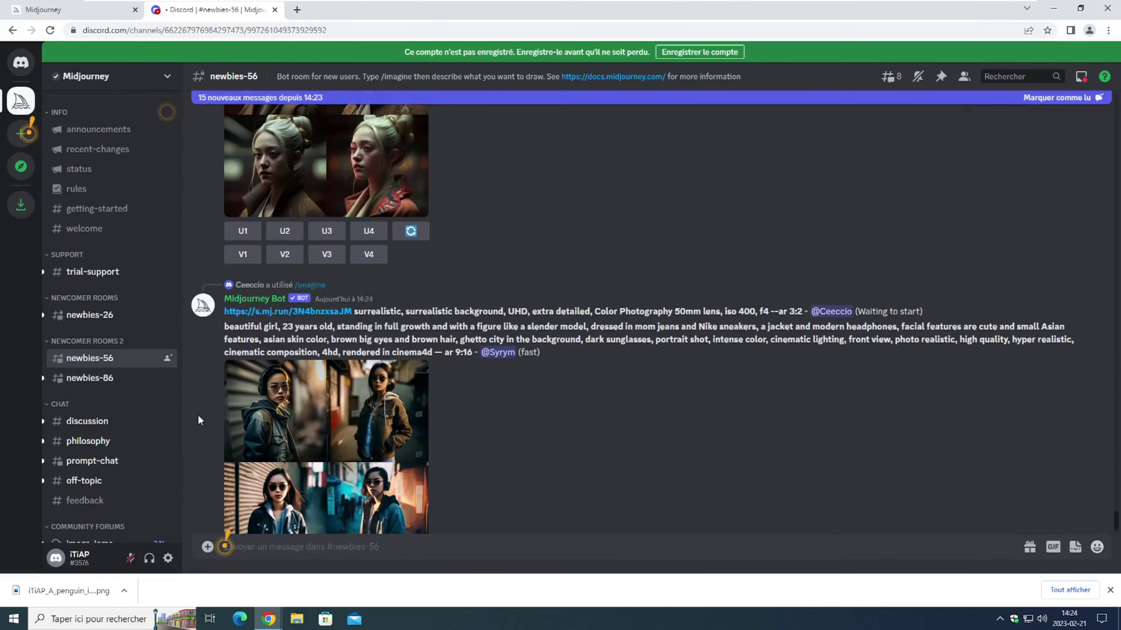
{"action": "left_click", "coordinate": [91, 378]}
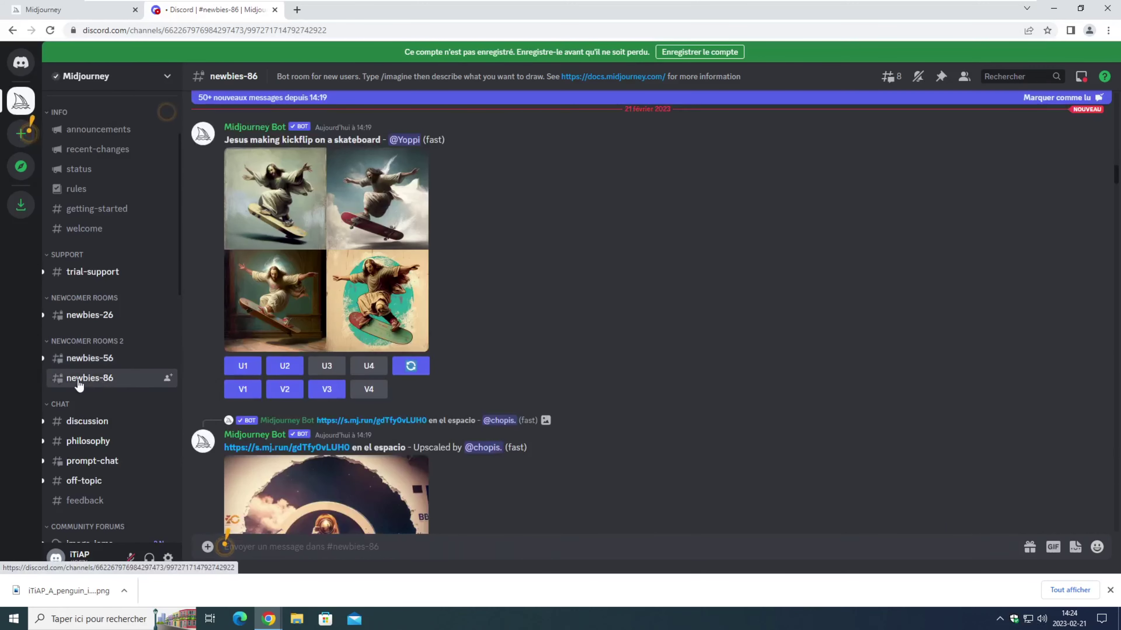
{"action": "scroll", "coordinate": [610, 356], "scroll_direction": "down", "scroll_amount": 5}
{"action": "scroll", "coordinate": [610, 362], "scroll_direction": "down", "scroll_amount": 15}
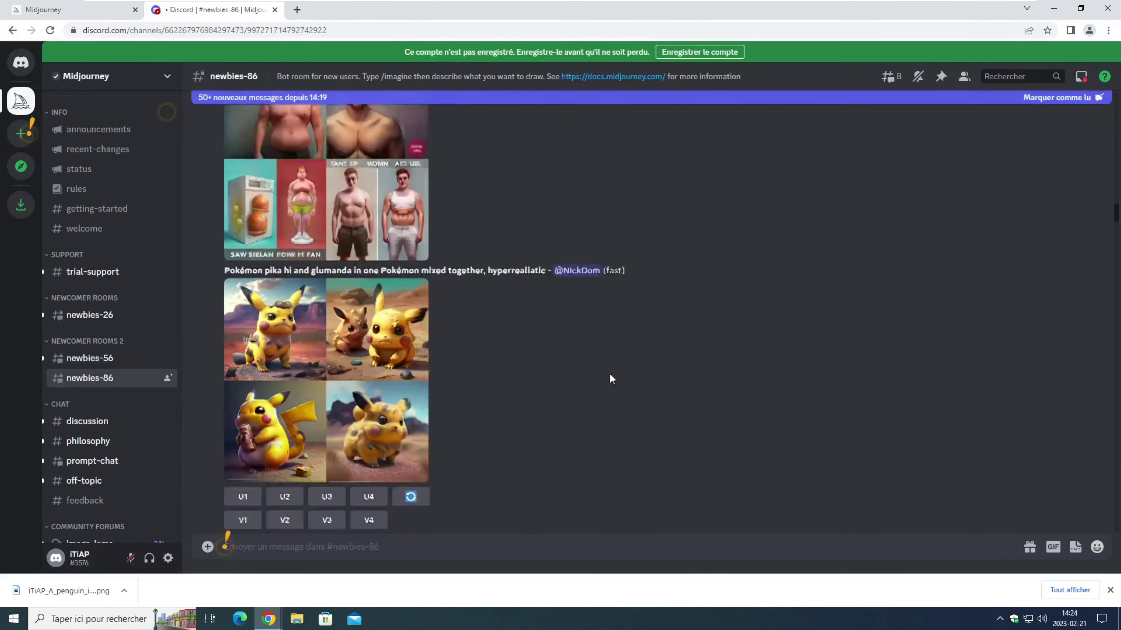
{"action": "scroll", "coordinate": [608, 359], "scroll_direction": "down", "scroll_amount": 10}
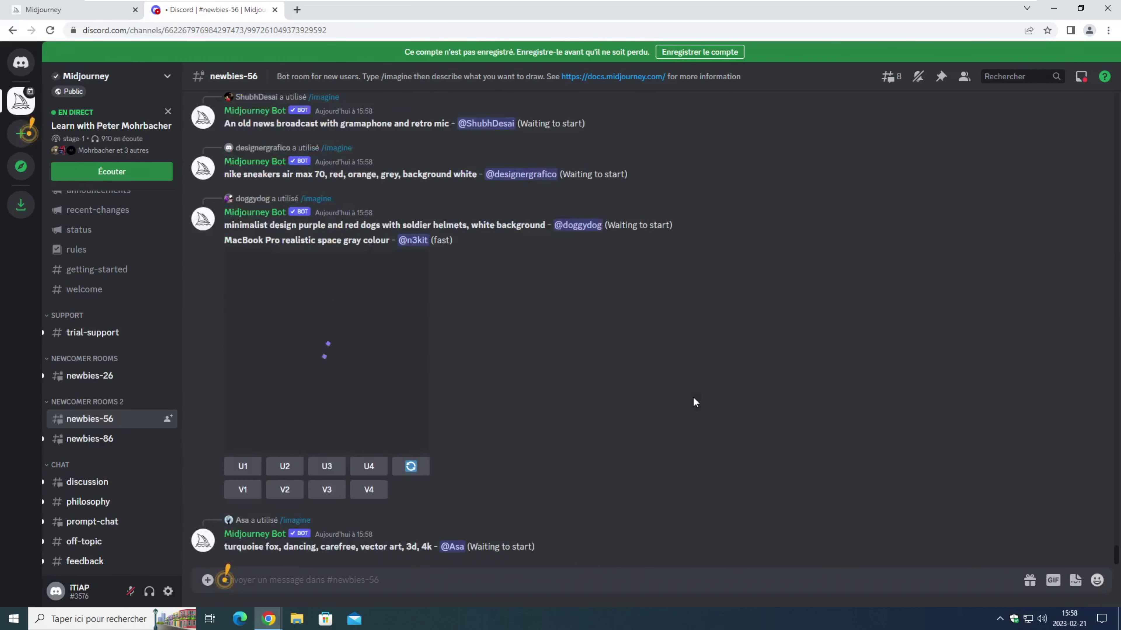
Switch to ChatGPT and ask in French for an English Midjourney prompt of a realistic penguin floating in a galaxy with large stars.
{"action": "left_click", "coordinate": [269, 619]}
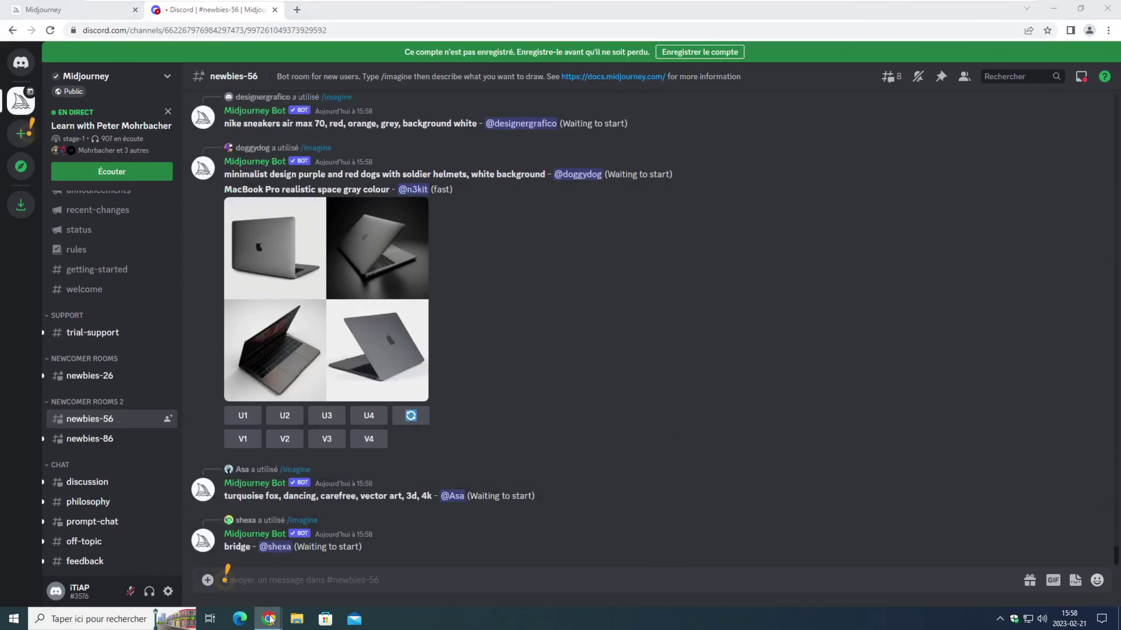
{"action": "left_click", "coordinate": [222, 576]}
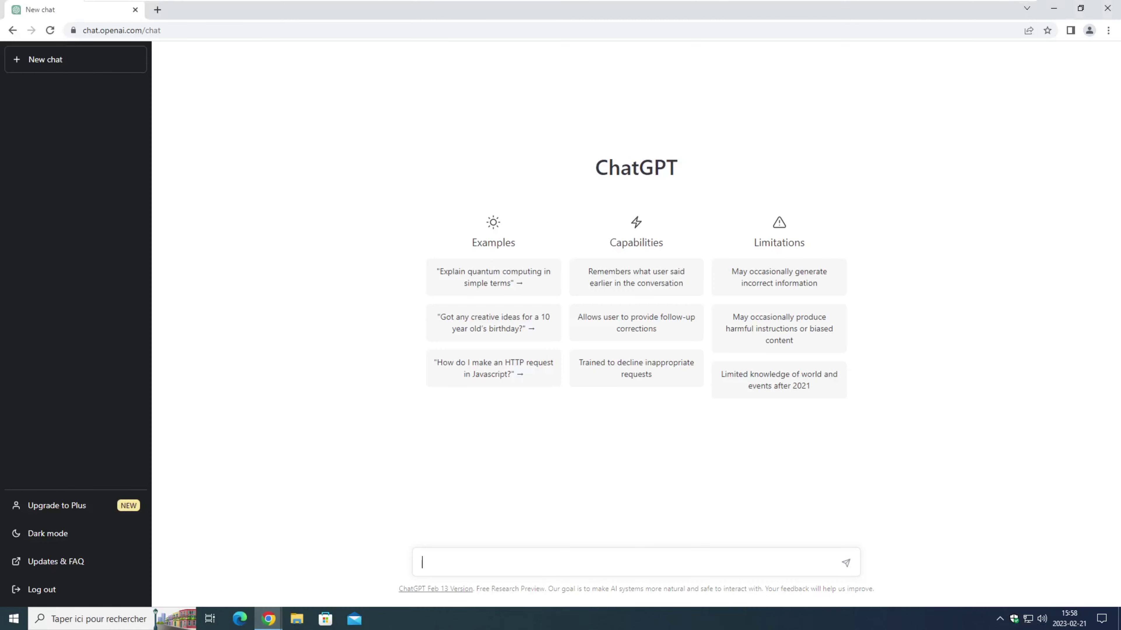
{"action": "type", "text": "Écrit moi une prompt pour le lo"}
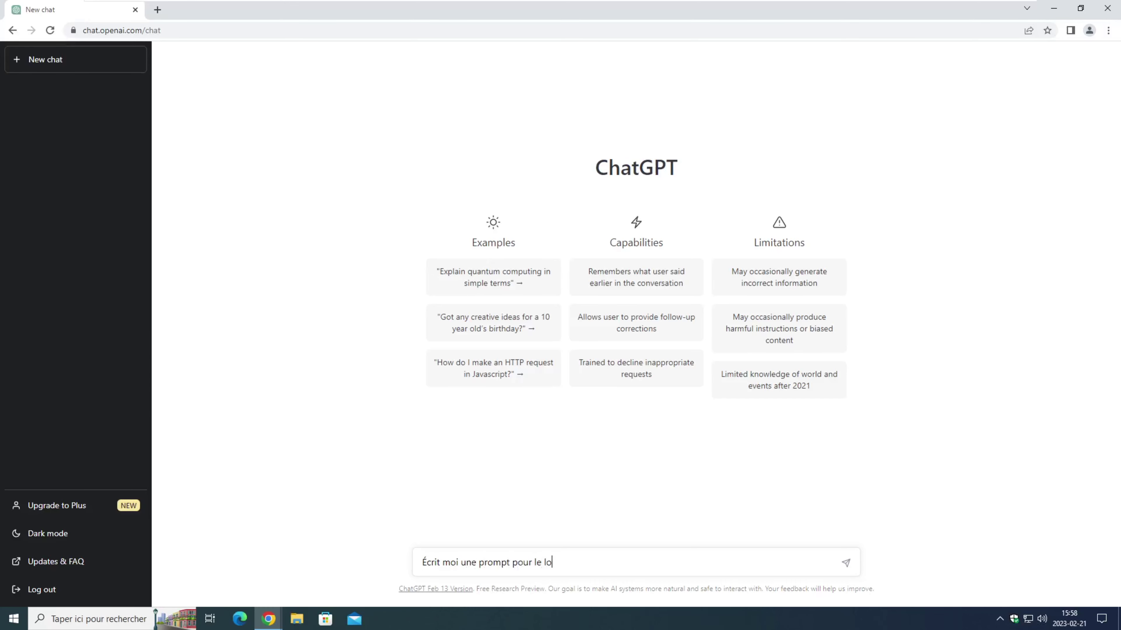
{"action": "type", "text": "giciel midjourney en a"}
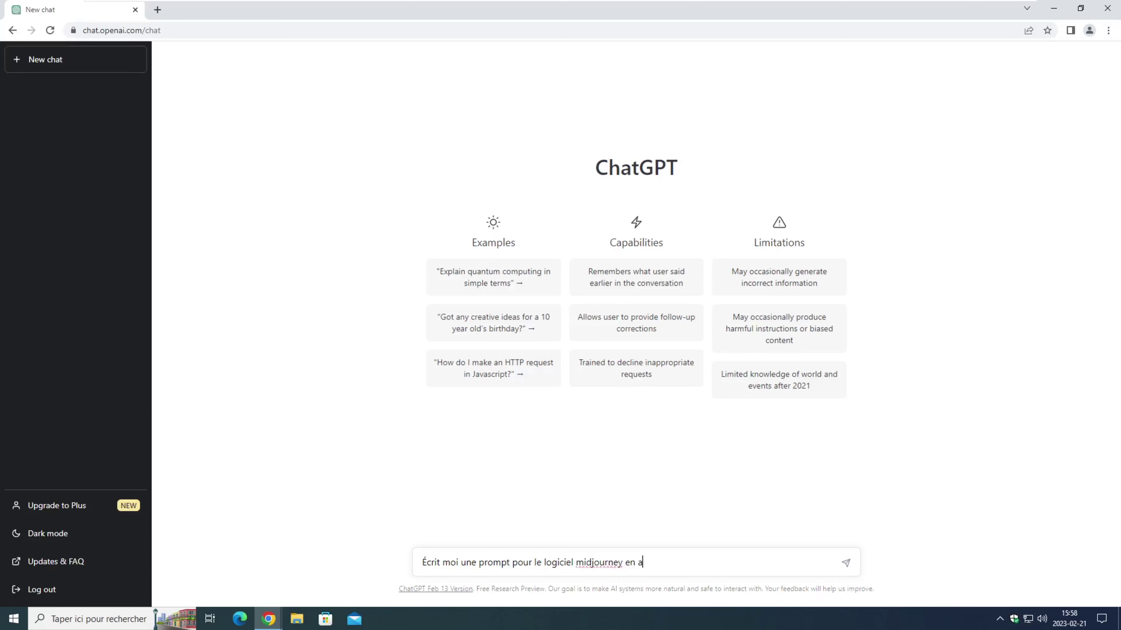
{"action": "type", "text": "nglais pour que Midjourney puisse générer l'"}
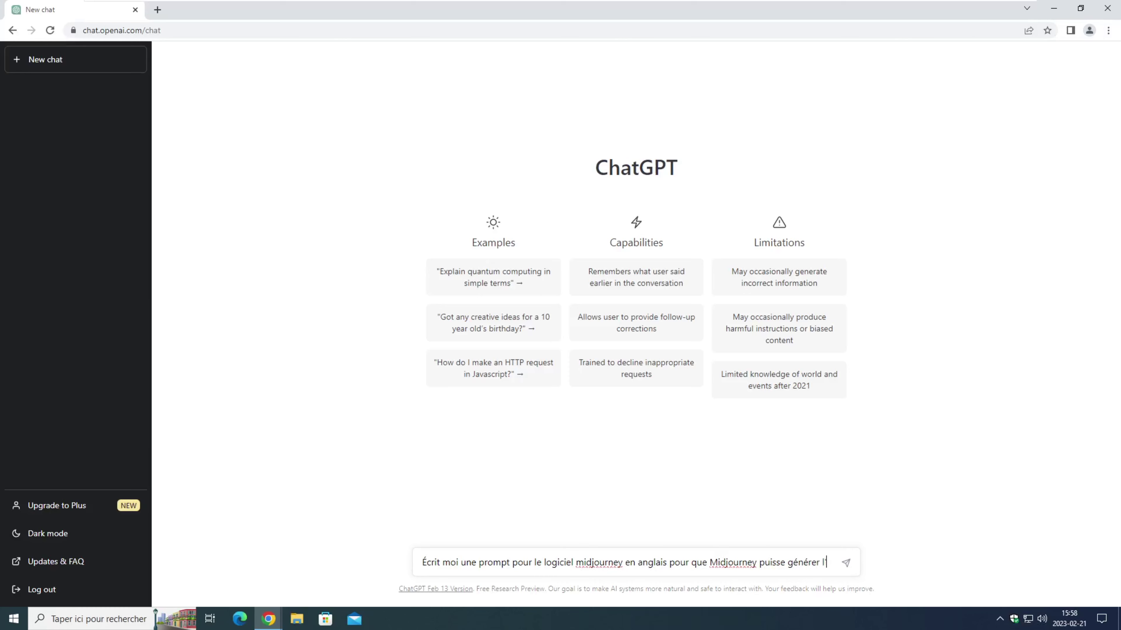
{"action": "type", "text": "image. Voici la prompt en question : \"Un manchot dans une"}
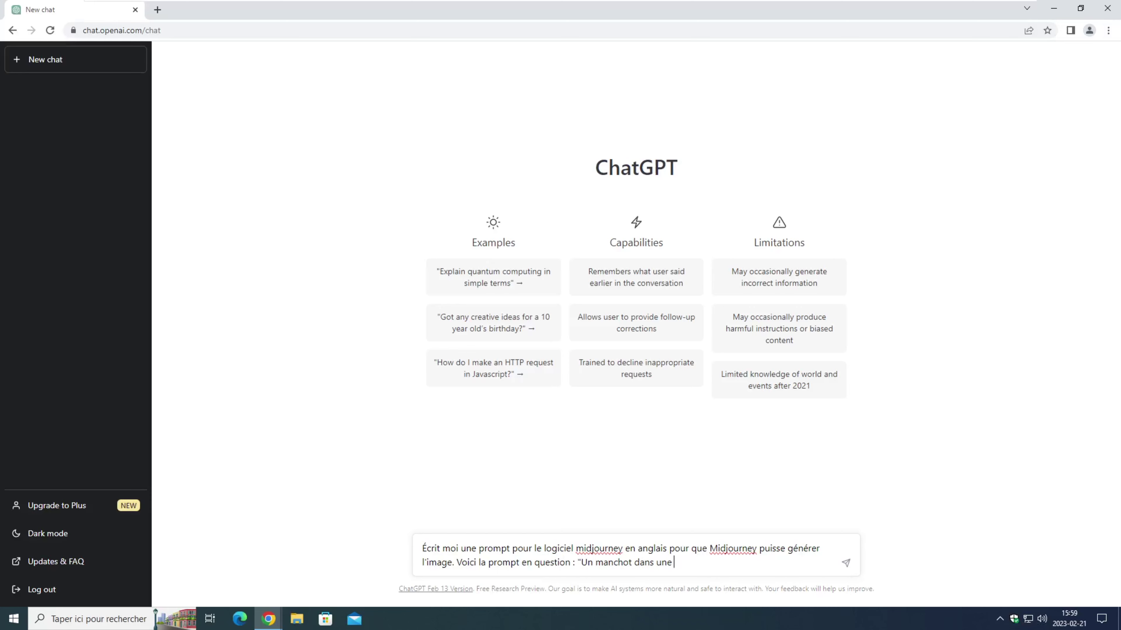
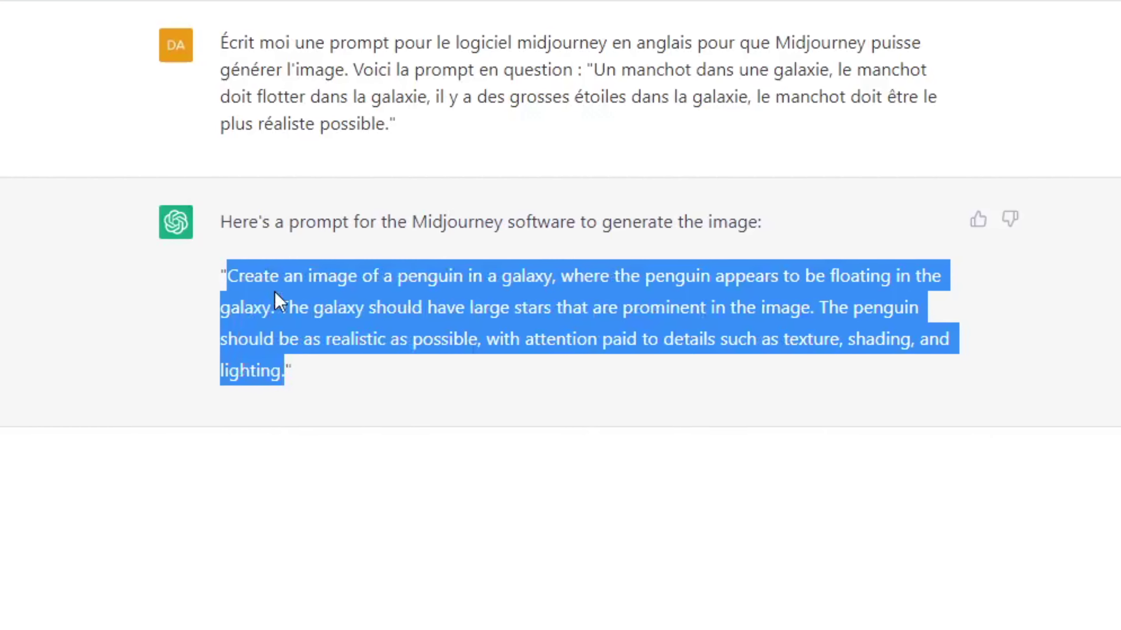
Return to Discord, submit ChatGPT's realistic penguin prompt with Midjourney's /imagine command in newbies-56, and view the generated images.
{"action": "left_click", "coordinate": [269, 619]}
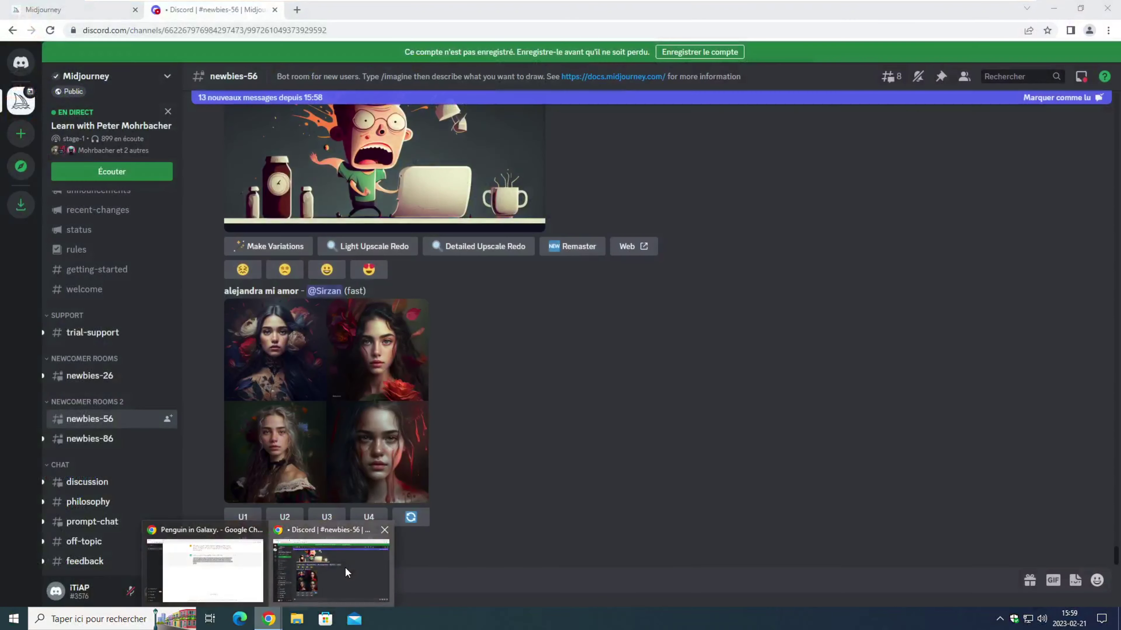
{"action": "left_click", "coordinate": [335, 572]}
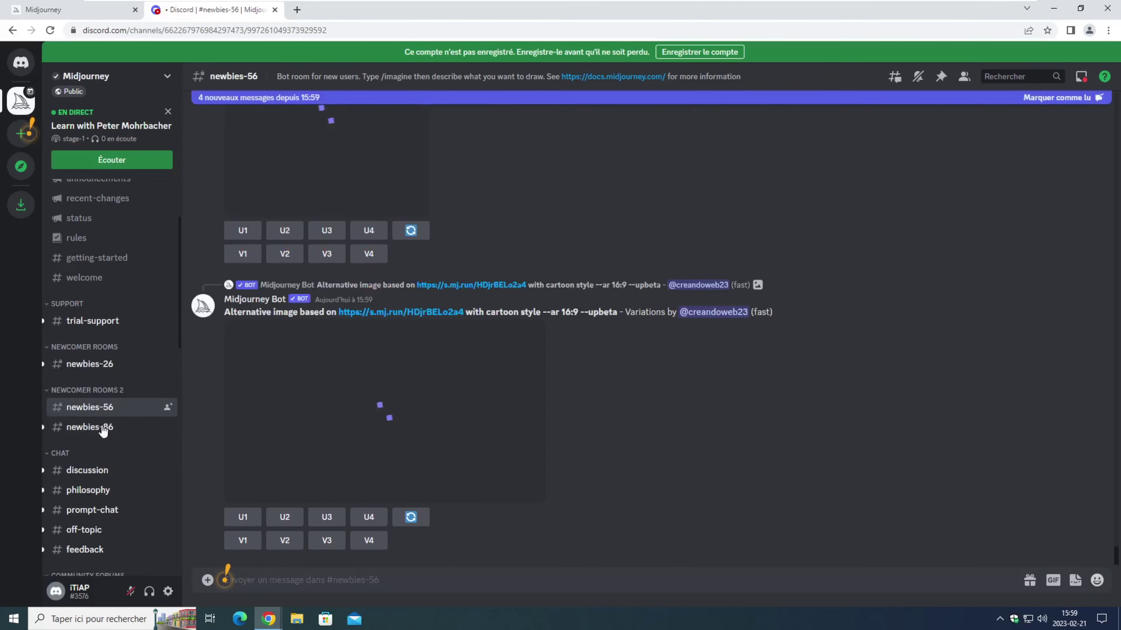
{"action": "type", "text": "/ima"}
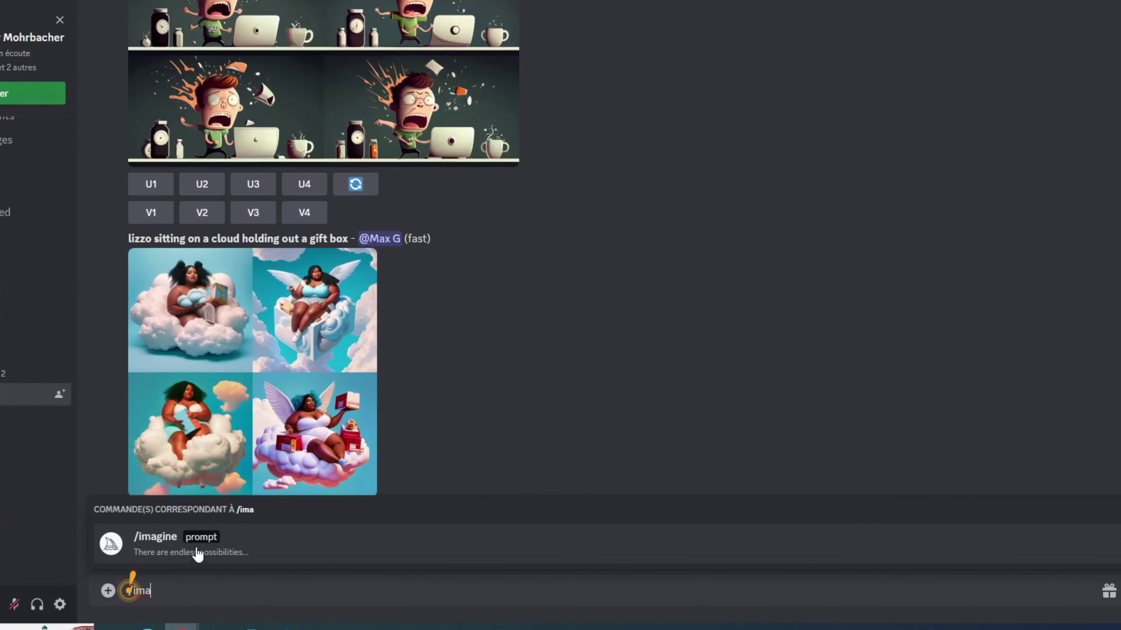
{"action": "left_click", "coordinate": [197, 554]}
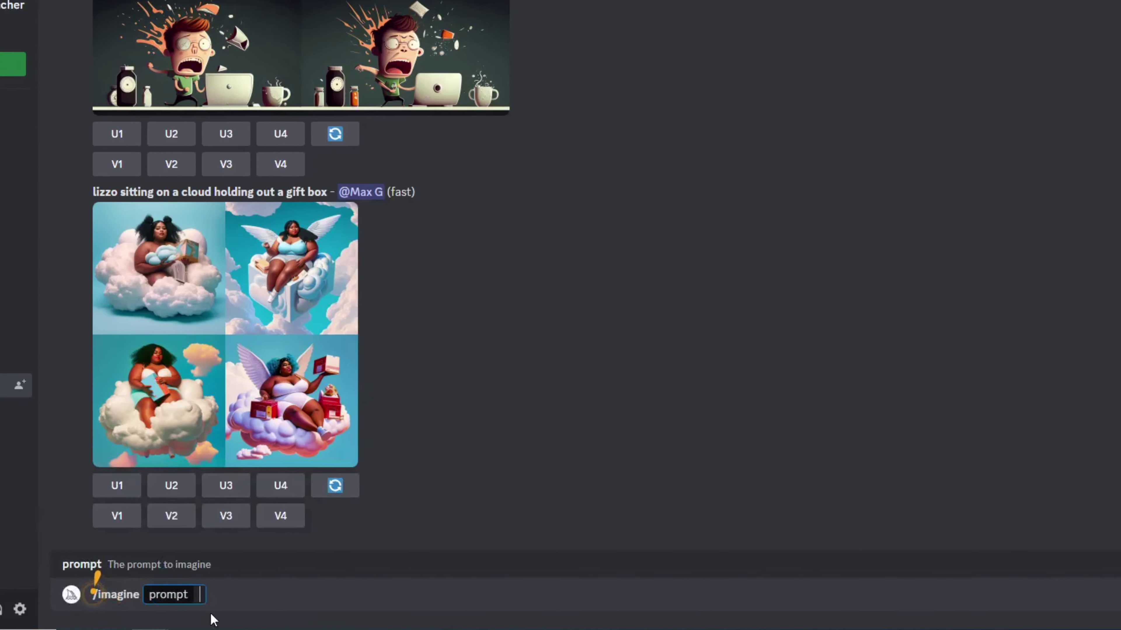
{"action": "right_click", "coordinate": [226, 598]}
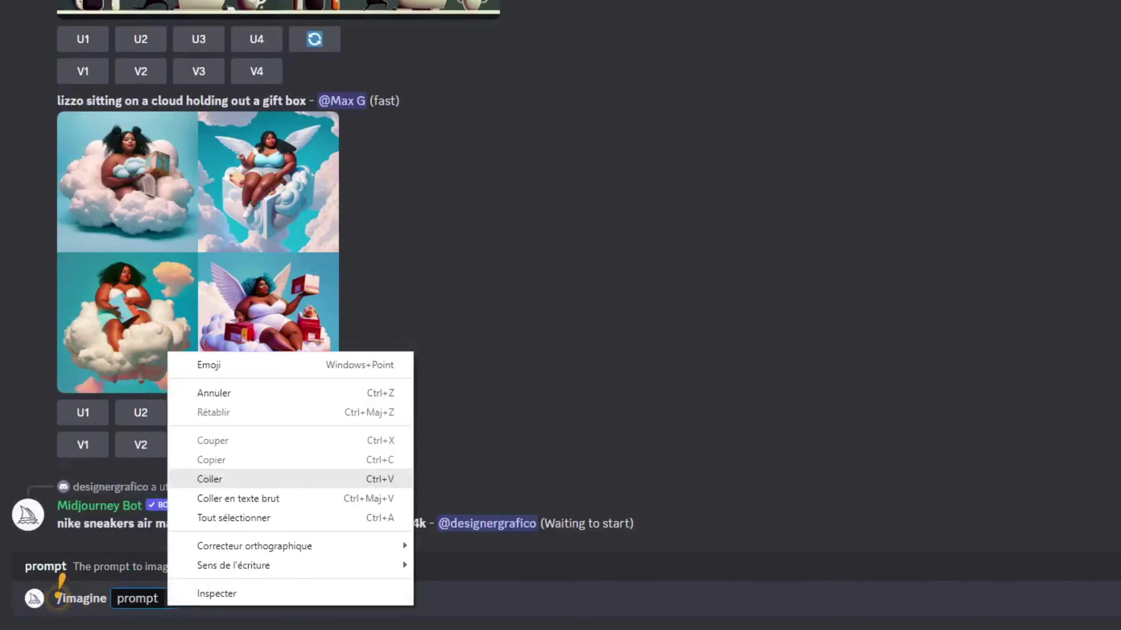
{"action": "left_click", "coordinate": [206, 477]}
{"action": "key", "text": "Return"}
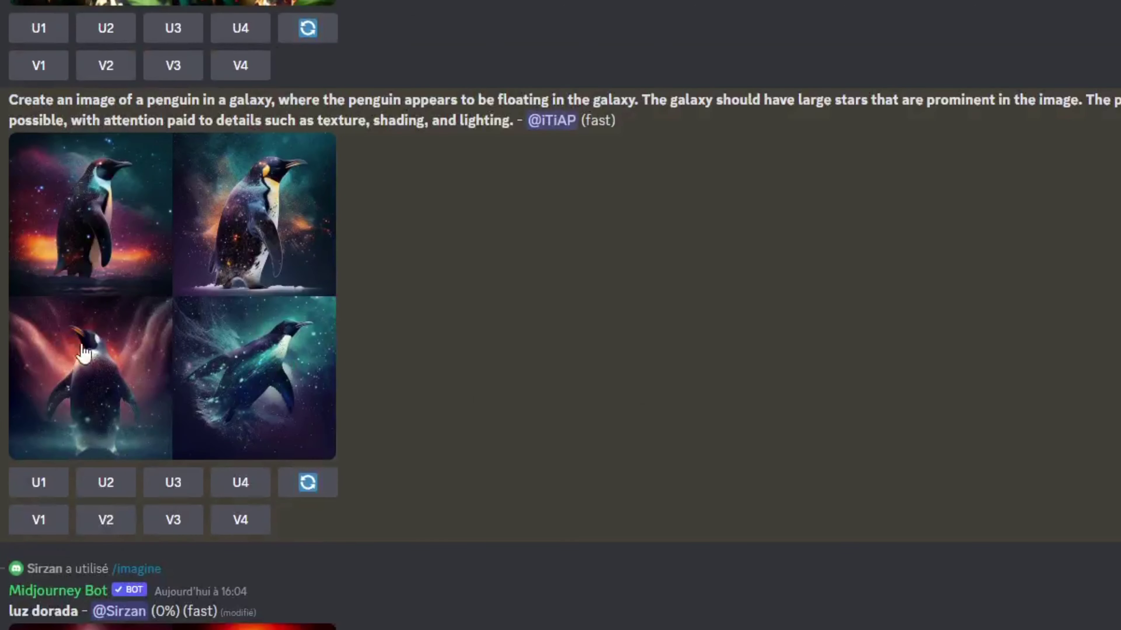
{"action": "left_click", "coordinate": [267, 396]}
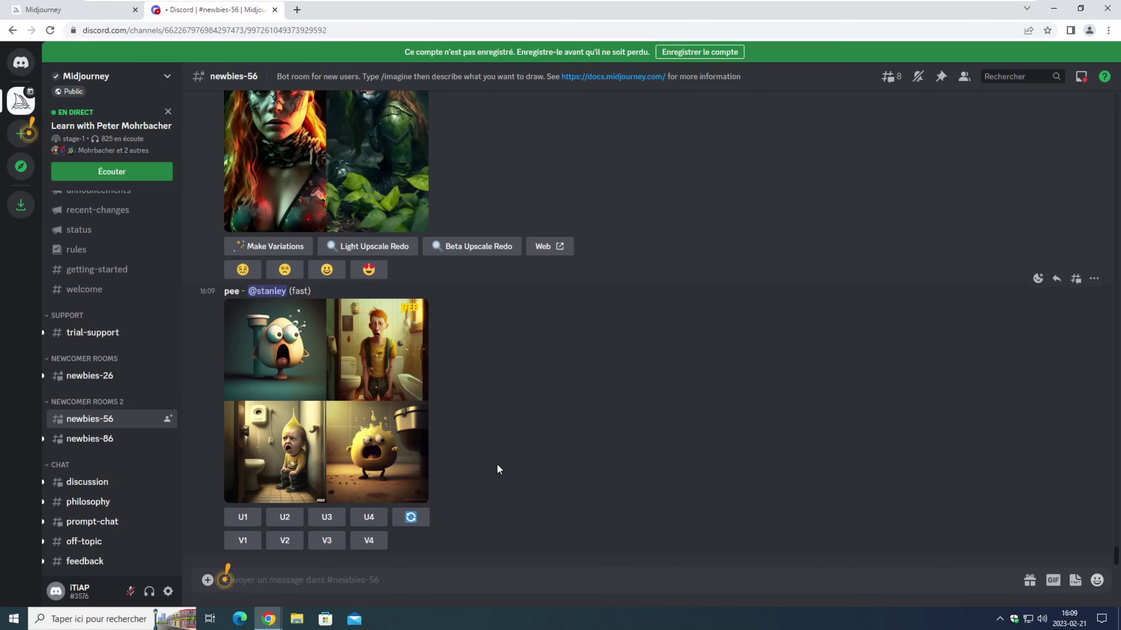
In ChatGPT, correct "table" to "tableau" in the drafted Picasso-style penguin request and send it.
{"action": "mouse_move", "coordinate": [269, 619]}
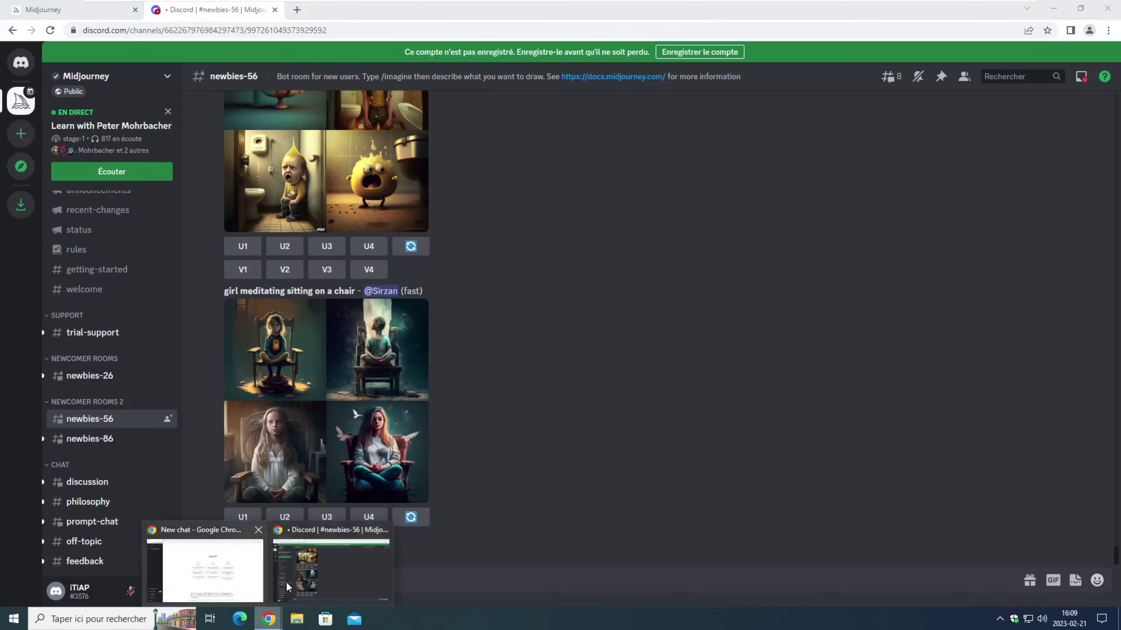
{"action": "left_click", "coordinate": [216, 569]}
{"action": "left_click_drag", "start_coordinate": [425, 520], "coordinate": [541, 520]}
{"action": "left_click", "coordinate": [557, 534]}
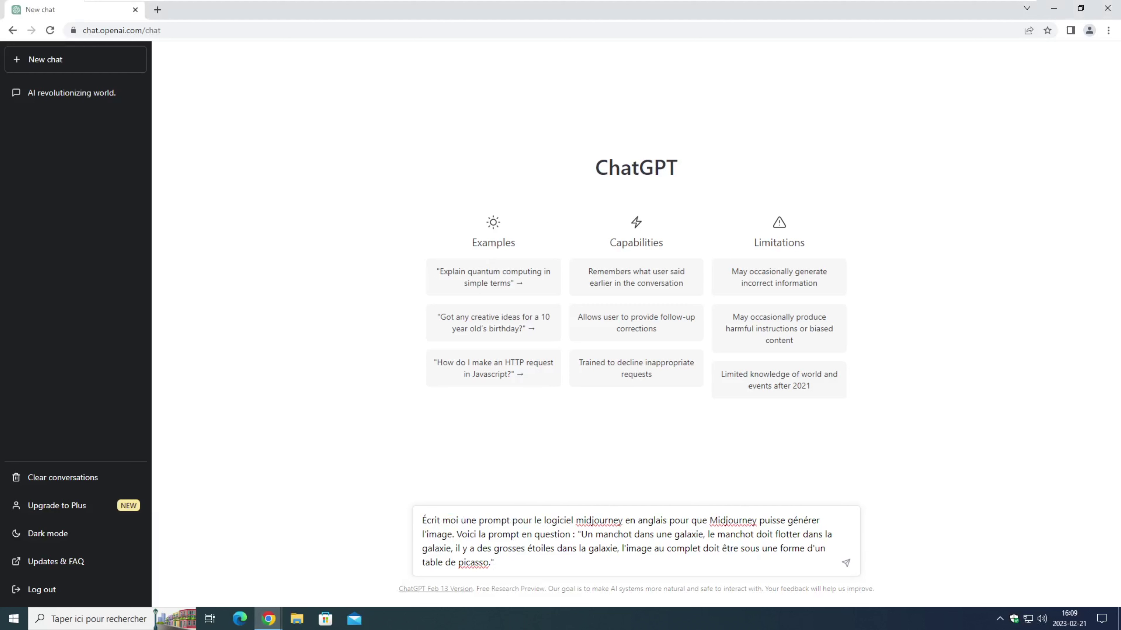
{"action": "left_click_drag", "start_coordinate": [620, 548], "coordinate": [493, 563]}
{"action": "left_click", "coordinate": [761, 548]}
{"action": "left_click", "coordinate": [438, 562]}
{"action": "type", "text": "au"}
{"action": "key", "text": "Return"}
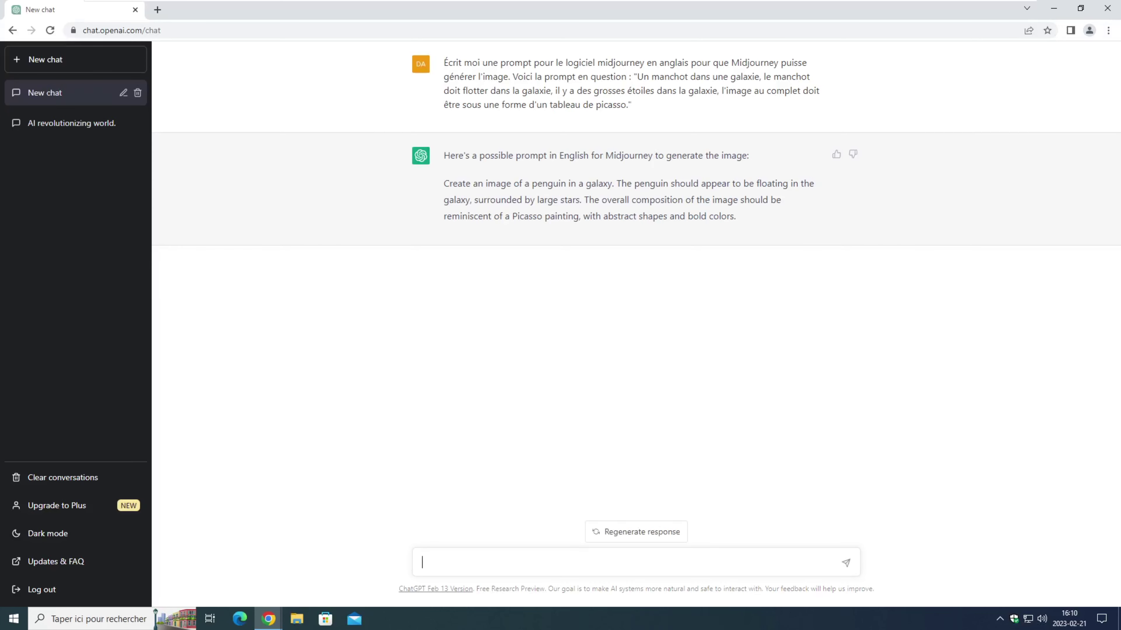
Copy only the English prompt from ChatGPT's reply, from "Create an image of a penguin" through "bold colors".
{"action": "left_click_drag", "start_coordinate": [759, 220], "coordinate": [437, 183]}
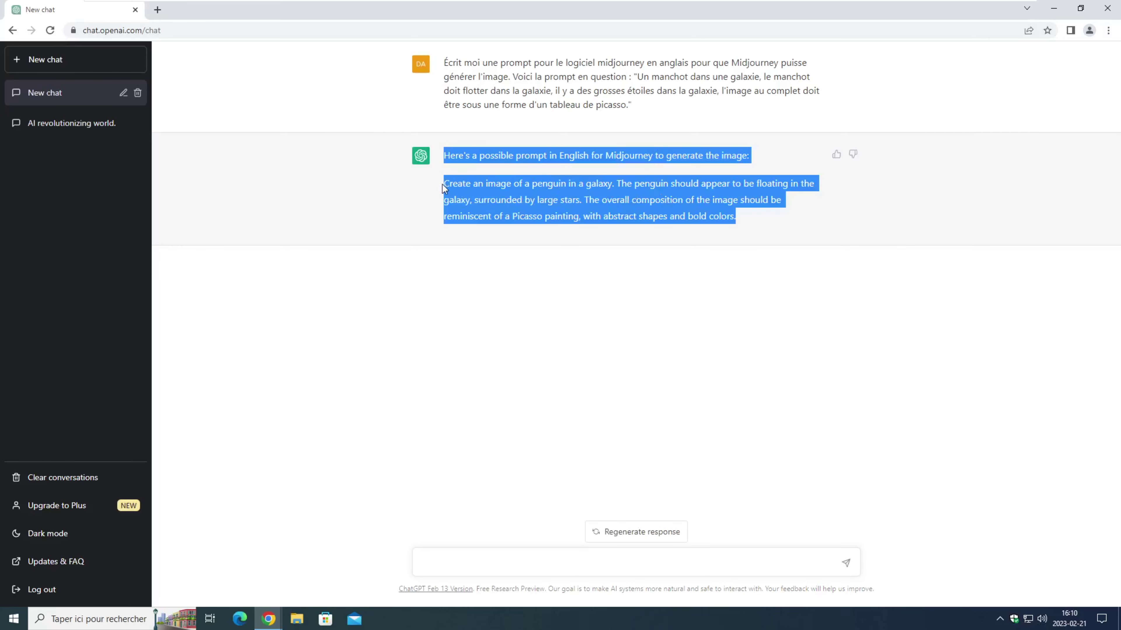
{"action": "left_click_drag", "start_coordinate": [445, 182], "coordinate": [736, 217]}
{"action": "right_click", "coordinate": [702, 209]}
{"action": "left_click", "coordinate": [715, 218]}
Switch to Discord and submit the copied Picasso-style penguin prompt with /imagine in newbies-56.
{"action": "mouse_move", "coordinate": [268, 619]}
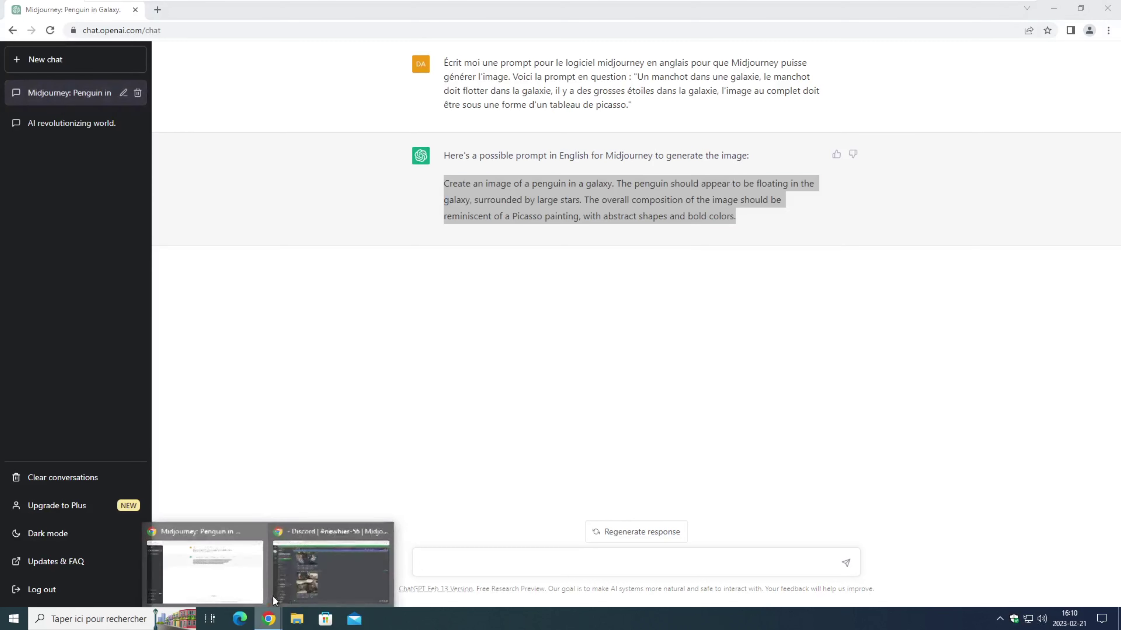
{"action": "left_click", "coordinate": [306, 573]}
{"action": "type", "text": "/image"}
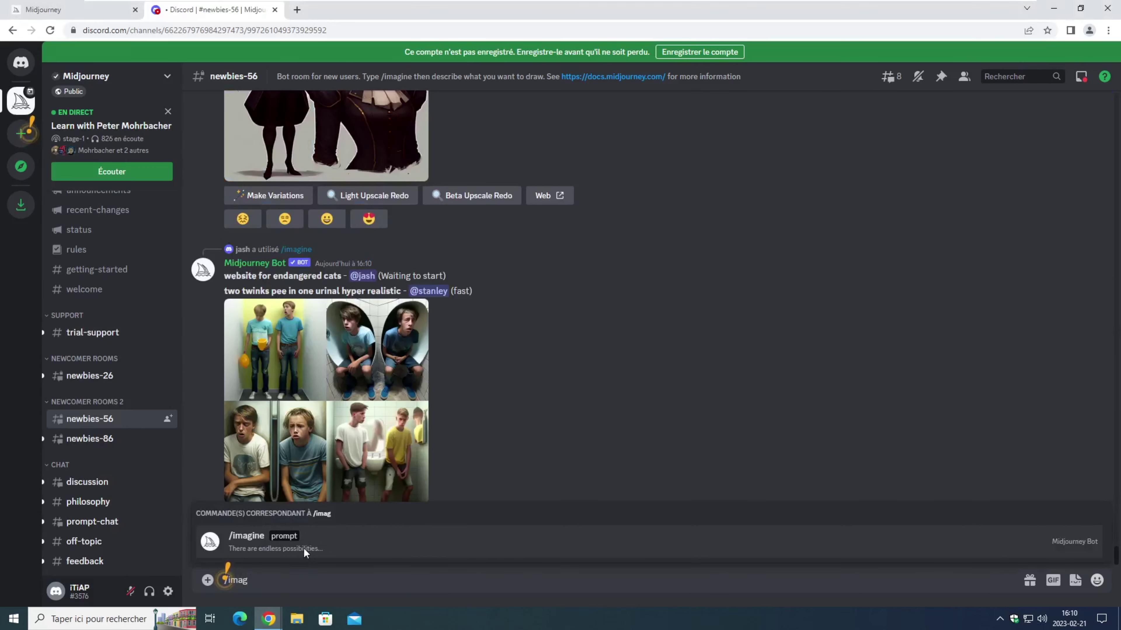
{"action": "key", "text": "Tab"}
{"action": "key", "text": "ctrl+v"}
{"action": "key", "text": "Return"}
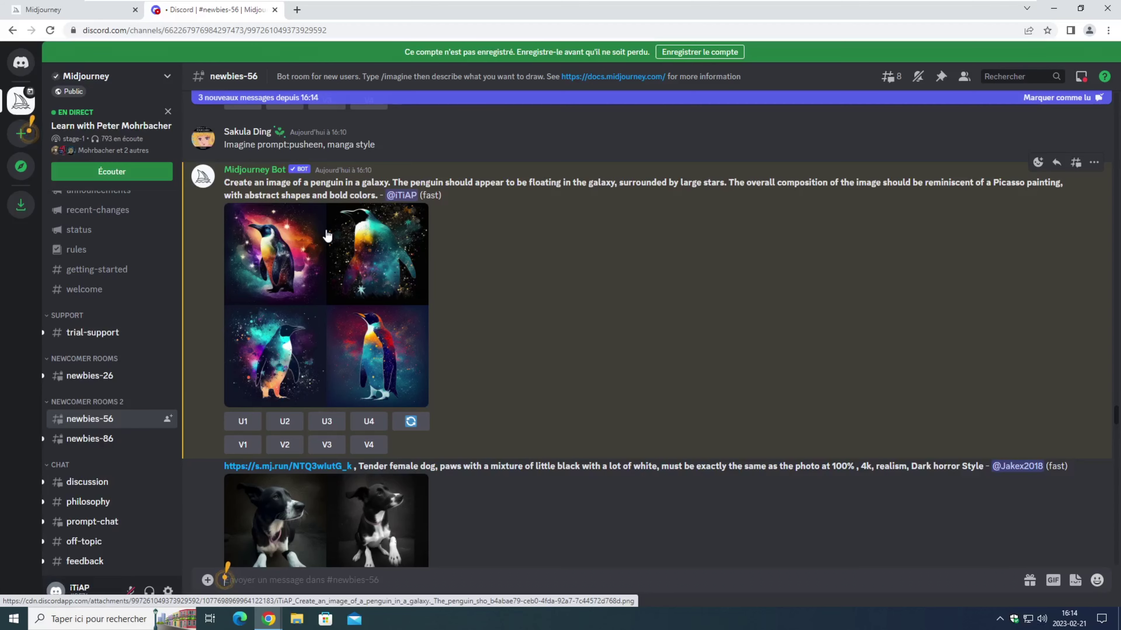
Open the Picasso-style penguin grid in a browser tab, save it as a PNG under the suggested name, and close the tab and preview.
{"action": "left_click", "coordinate": [358, 263]}
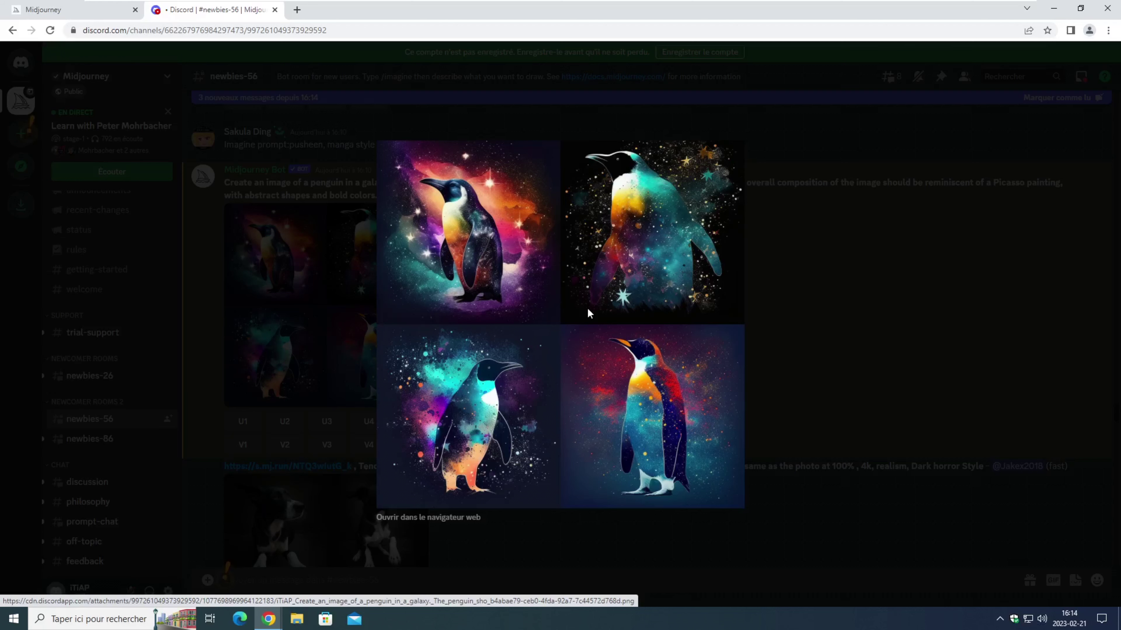
{"action": "left_click", "coordinate": [438, 517]}
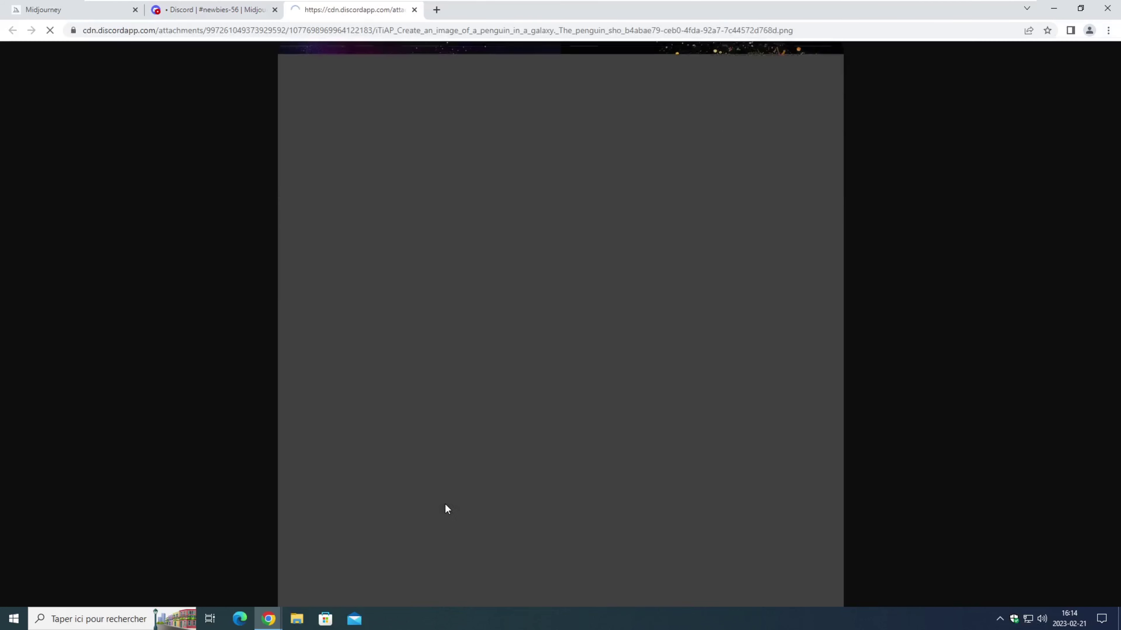
{"action": "left_click", "coordinate": [492, 266]}
{"action": "left_click", "coordinate": [466, 238]}
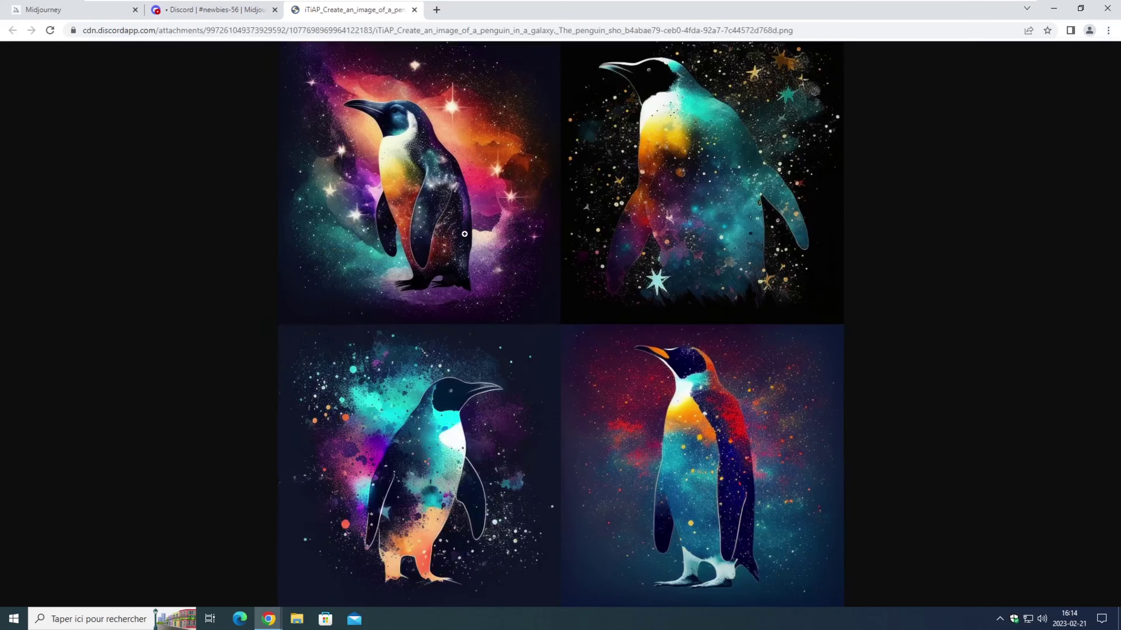
{"action": "right_click", "coordinate": [465, 234]}
{"action": "left_click", "coordinate": [485, 258]}
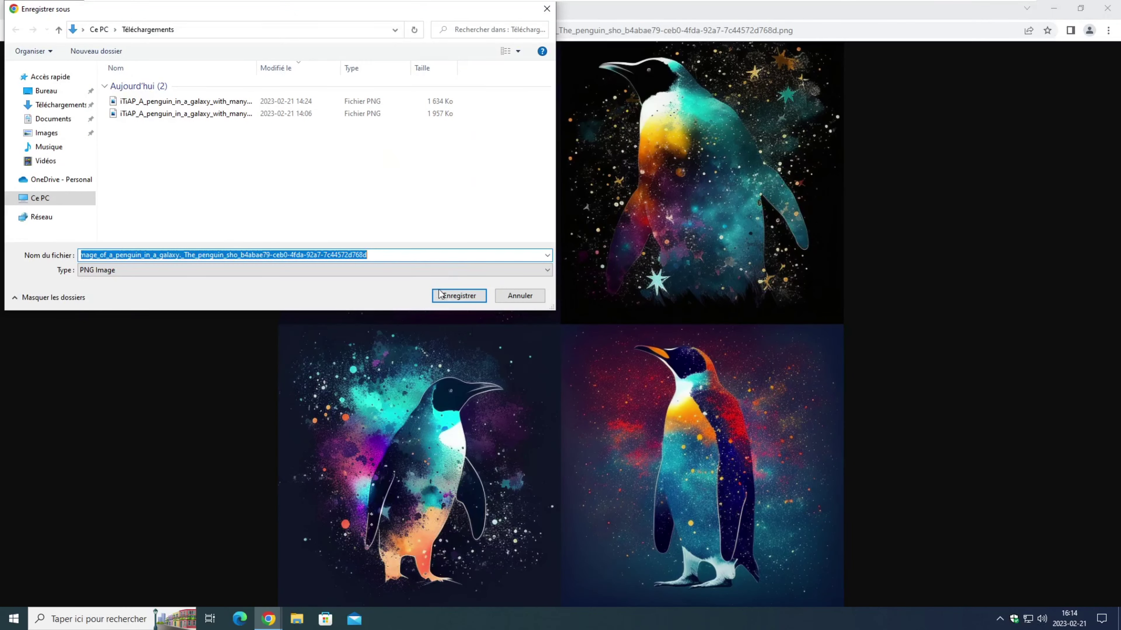
{"action": "left_click", "coordinate": [459, 295]}
{"action": "left_click", "coordinate": [416, 9]}
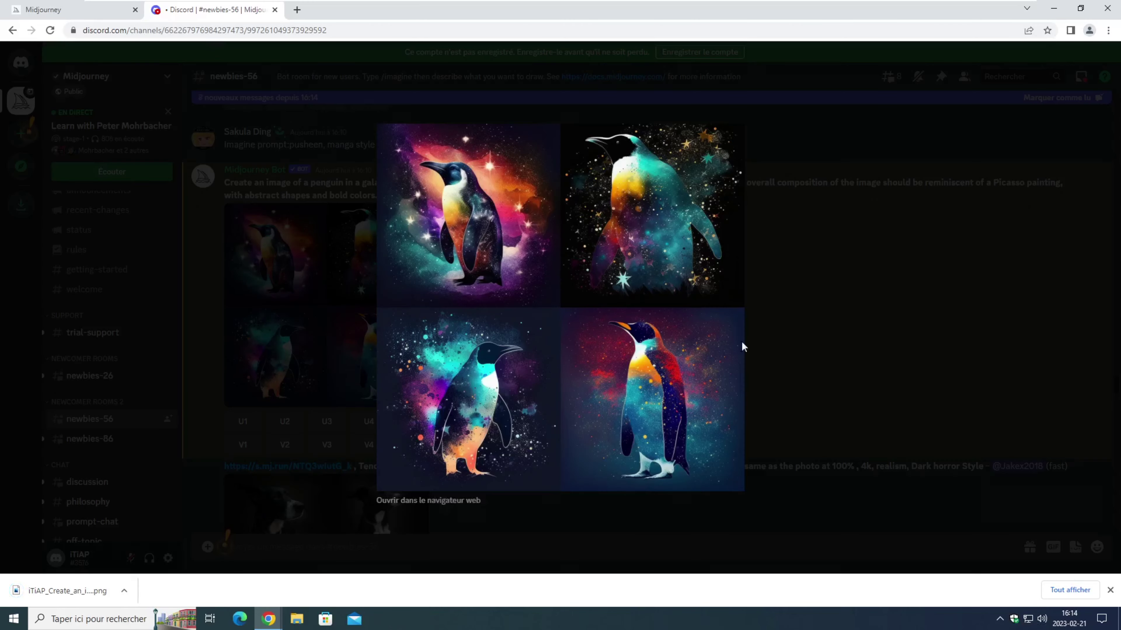
{"action": "left_click", "coordinate": [835, 346]}
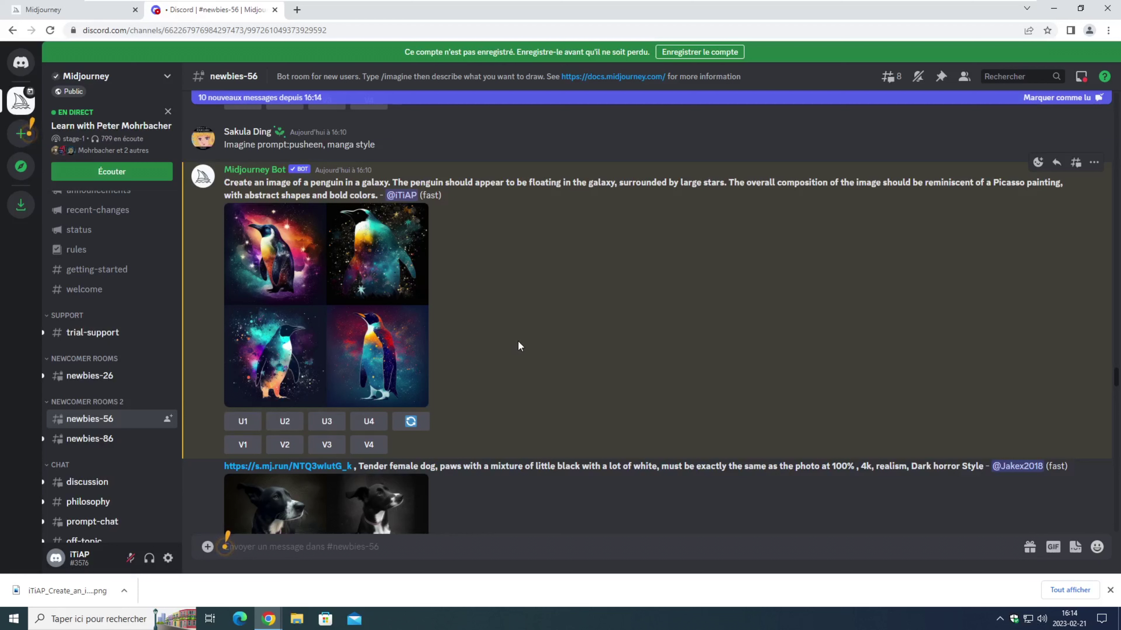
Browse the other users' prompts and generated images that follow the Picasso-style penguins in newbies-56.
{"action": "scroll", "coordinate": [529, 346], "scroll_direction": "down", "scroll_amount": 5}
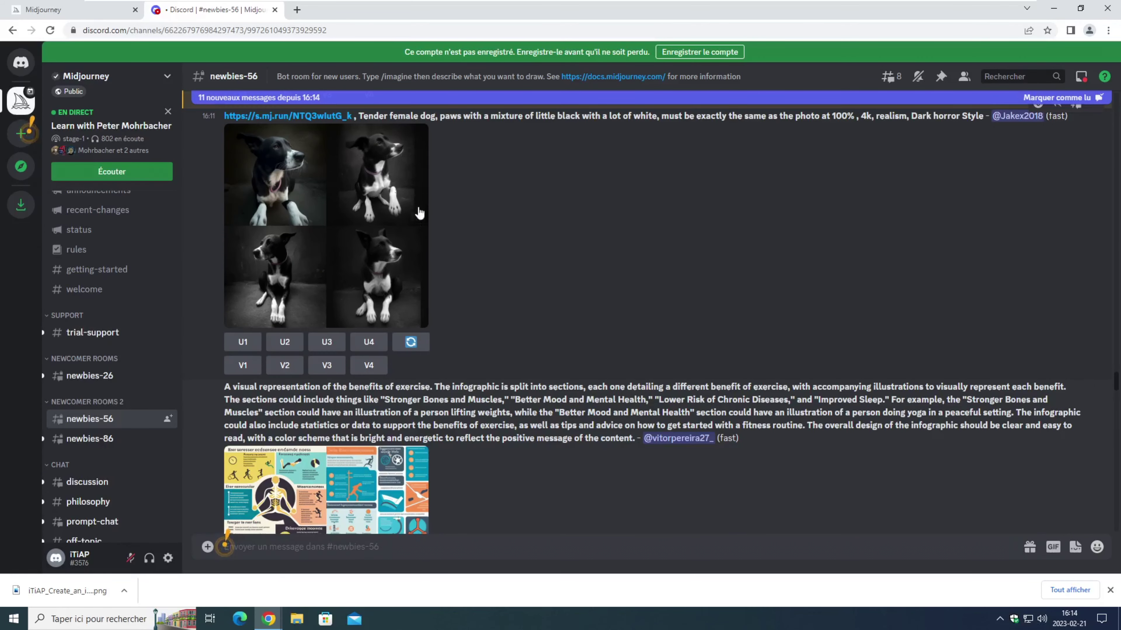
{"action": "scroll", "coordinate": [521, 268], "scroll_direction": "up", "scroll_amount": 1}
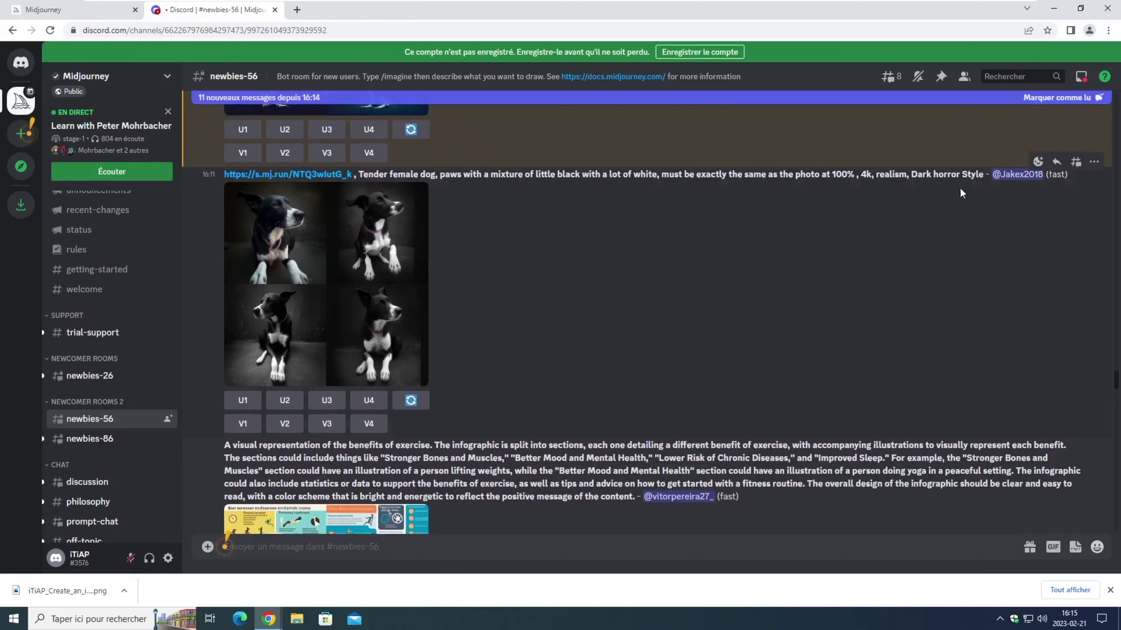
{"action": "scroll", "coordinate": [838, 326], "scroll_direction": "down", "scroll_amount": 15}
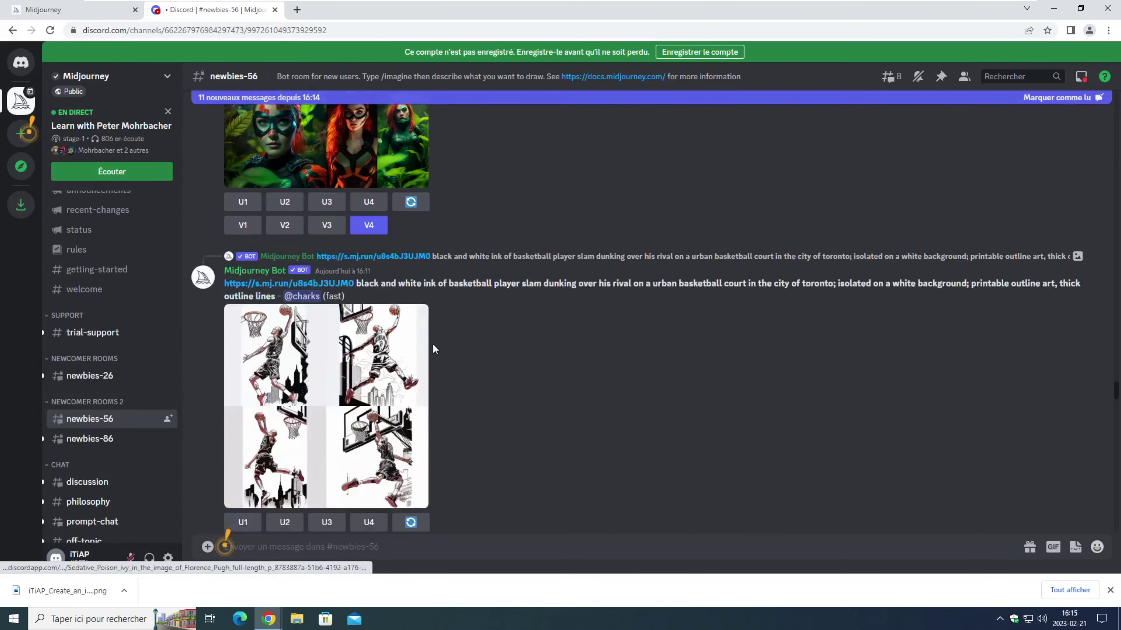
{"action": "scroll", "coordinate": [432, 348], "scroll_direction": "down", "scroll_amount": 8}
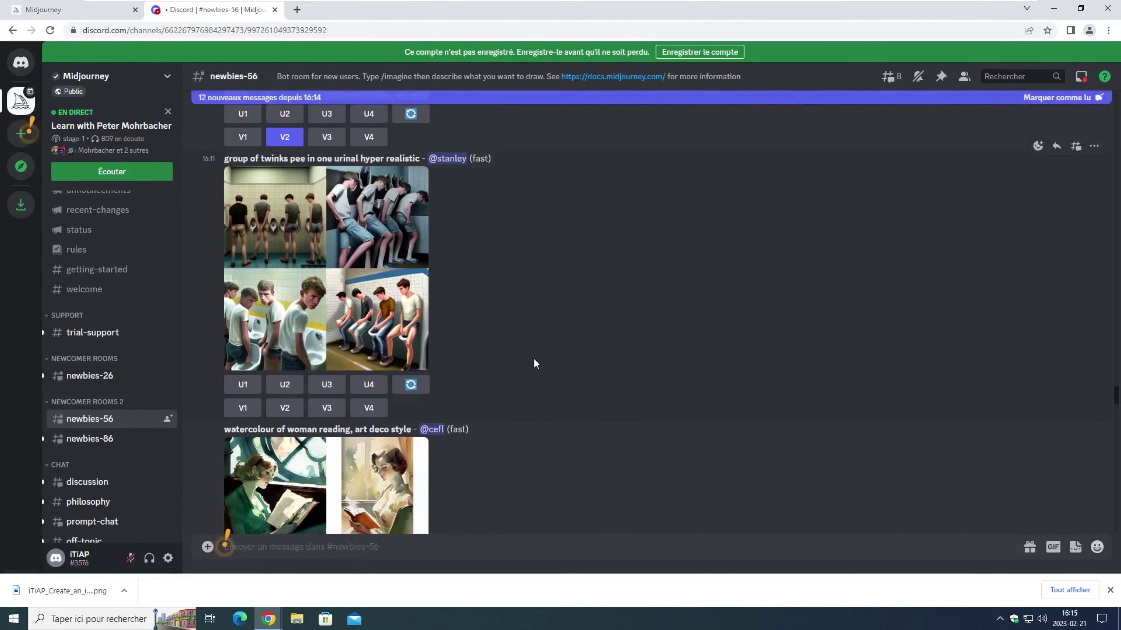
{"action": "scroll", "coordinate": [527, 366], "scroll_direction": "down", "scroll_amount": 5}
{"action": "scroll", "coordinate": [523, 377], "scroll_direction": "down", "scroll_amount": 10}
{"action": "scroll", "coordinate": [523, 379], "scroll_direction": "down", "scroll_amount": 20}
{"action": "scroll", "coordinate": [524, 378], "scroll_direction": "down", "scroll_amount": 15}
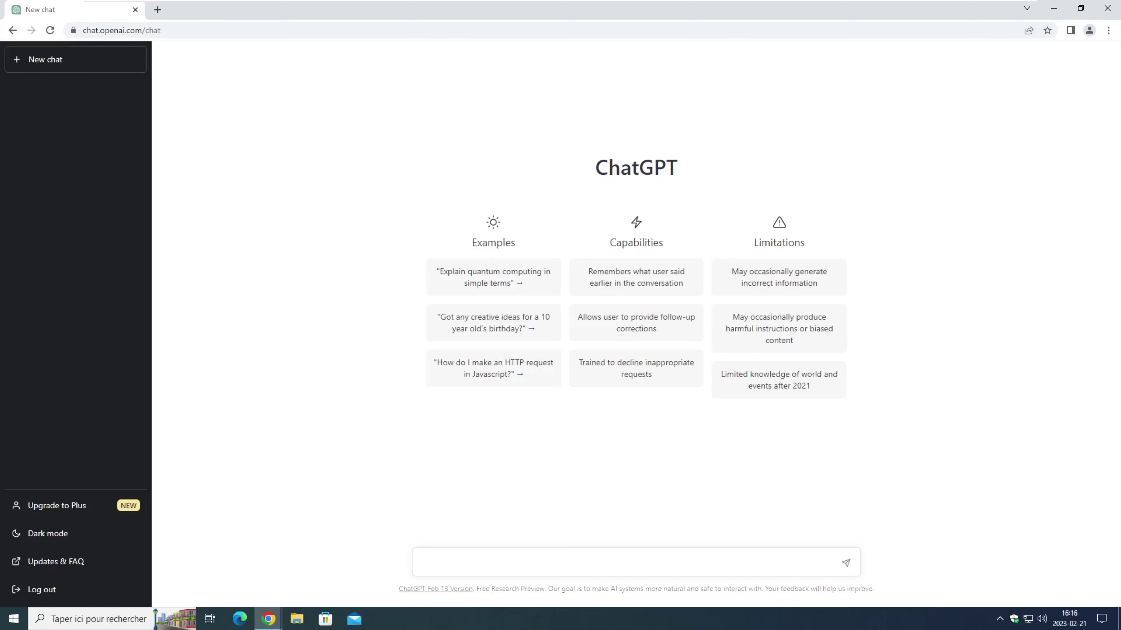
Ask ChatGPT "Donne moi le meilleur titre YouTube en 10 mots maximum pour parler d'un AI".
{"action": "type", "text": "Donne moi "}
{"action": "type", "text": "le "}
{"action": "type", "text": "meileuiur"}
{"action": "key", "text": "BackSpace"}
{"action": "key", "text": "BackSpace"}
{"action": "key", "text": "BackSpace"}
{"action": "key", "text": "BackSpace"}
{"action": "key", "text": "BackSpace"}
{"action": "key", "text": "BackSpace"}
{"action": "type", "text": "lleur titre YouTube"}
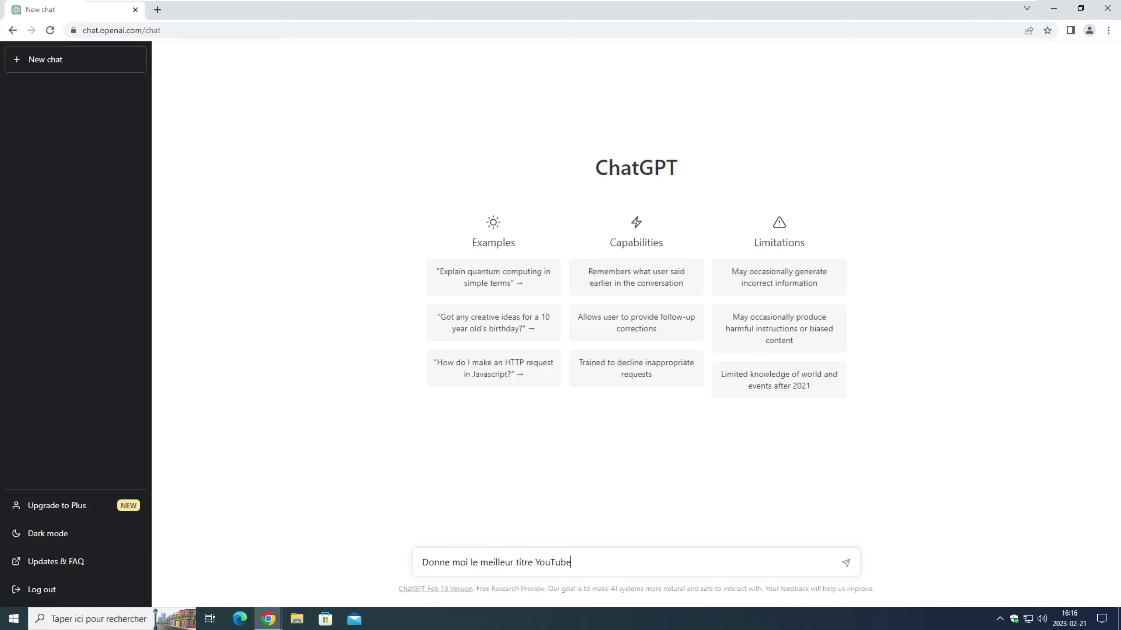
{"action": "type", "text": " en 10 mots maximum pour parler d'un AI"}
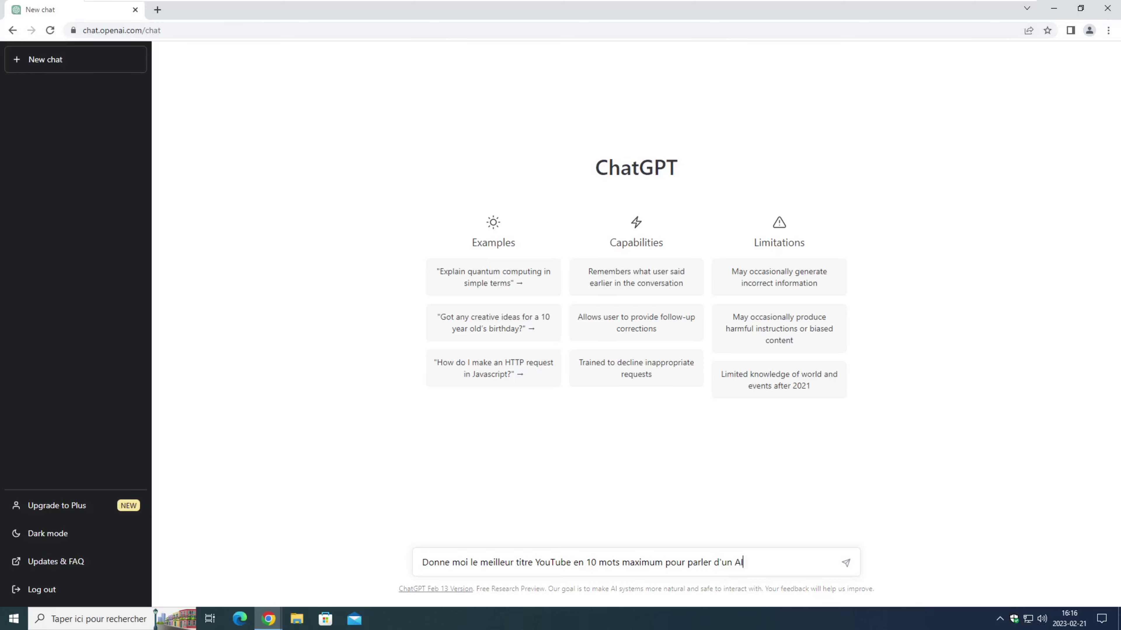
{"action": "key", "text": "Return"}
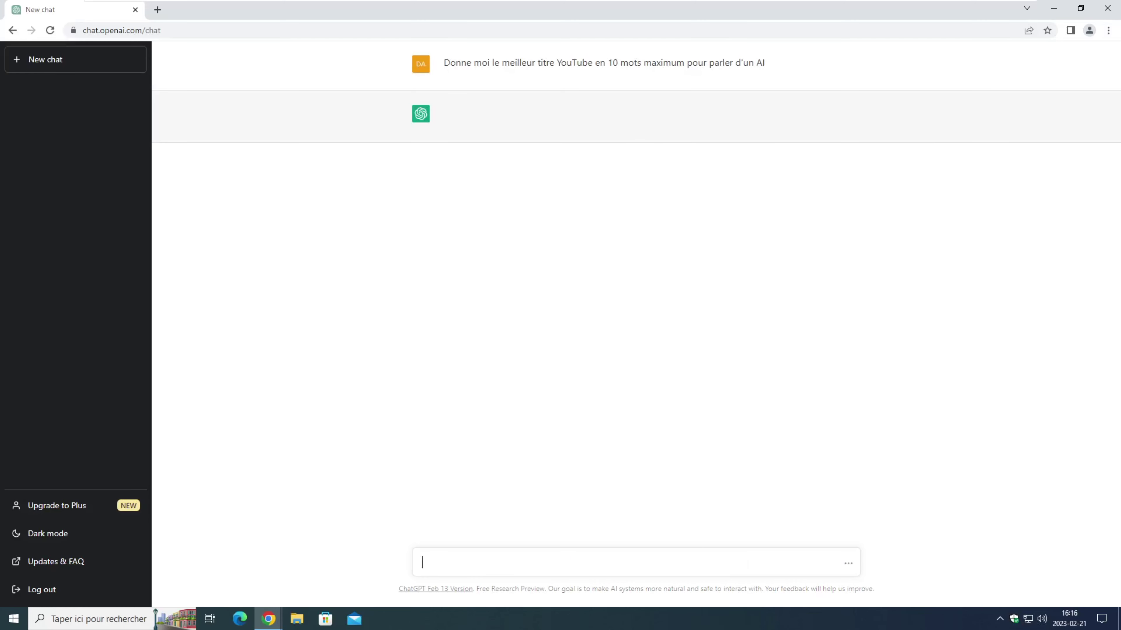